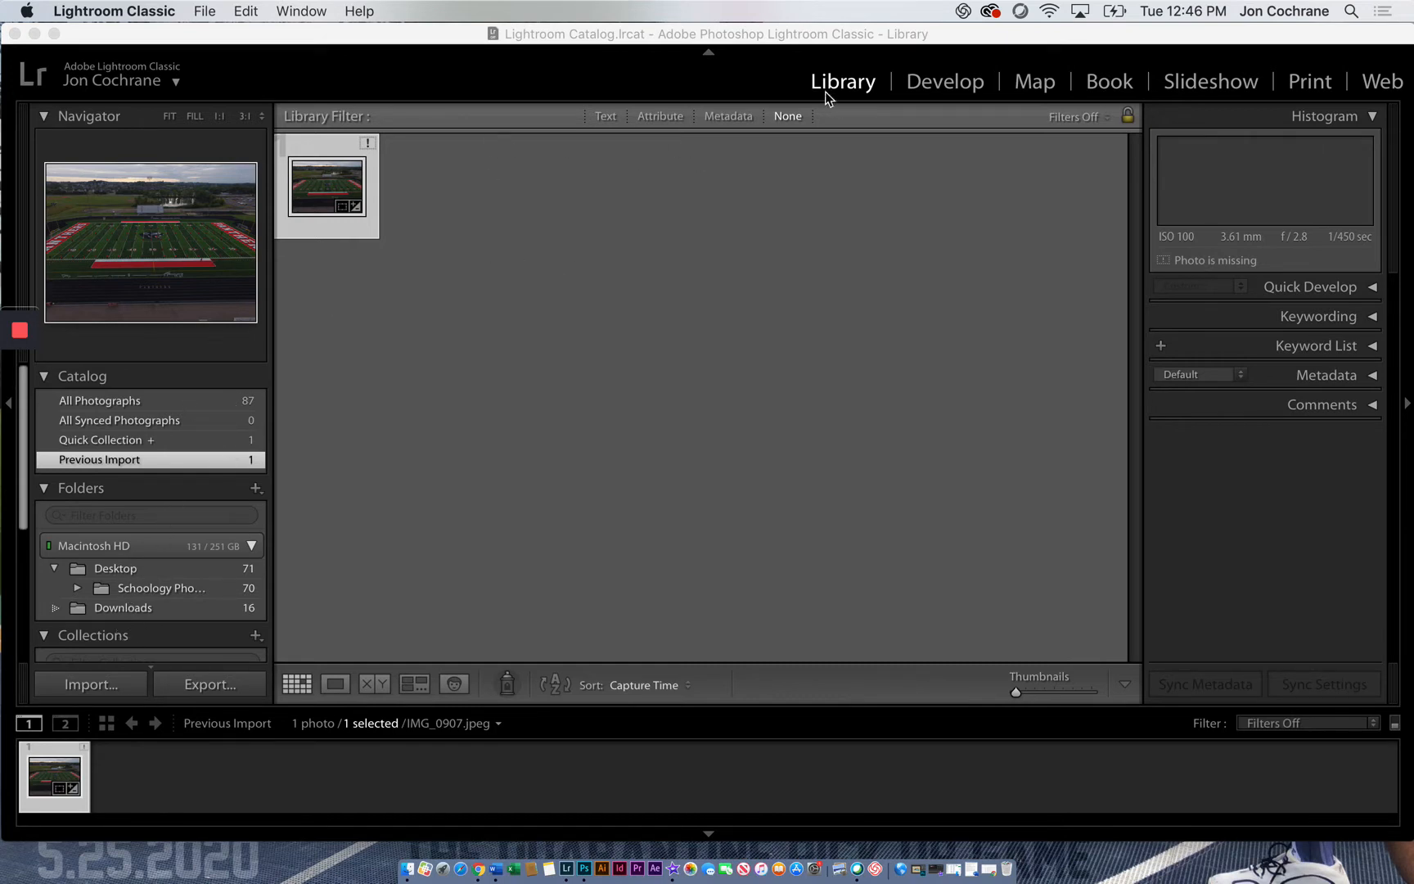
Create a folder named Photo 1 on the desktop and open it
click(34, 33)
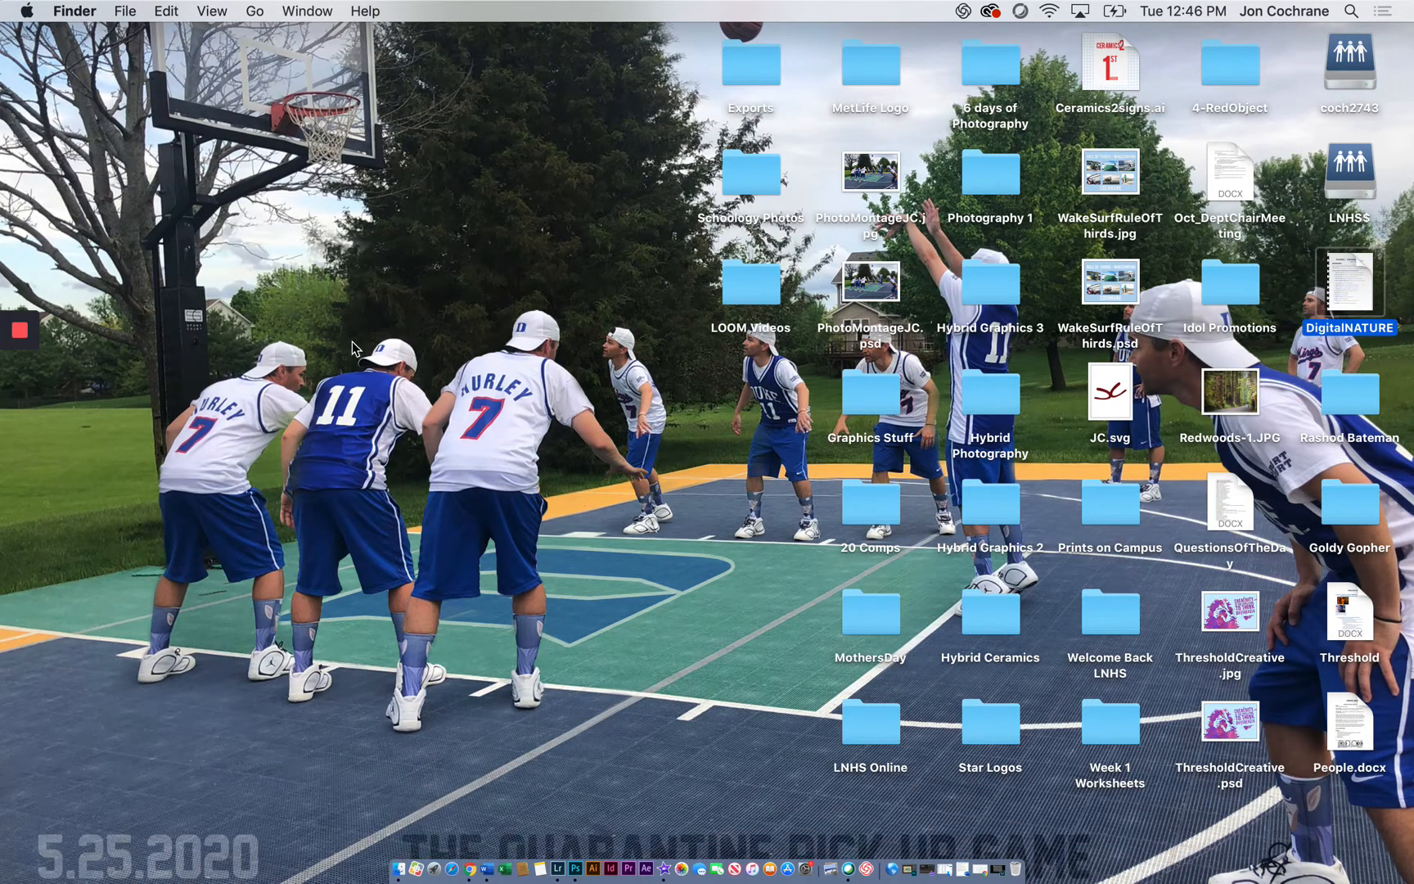
click(125, 11)
click(136, 57)
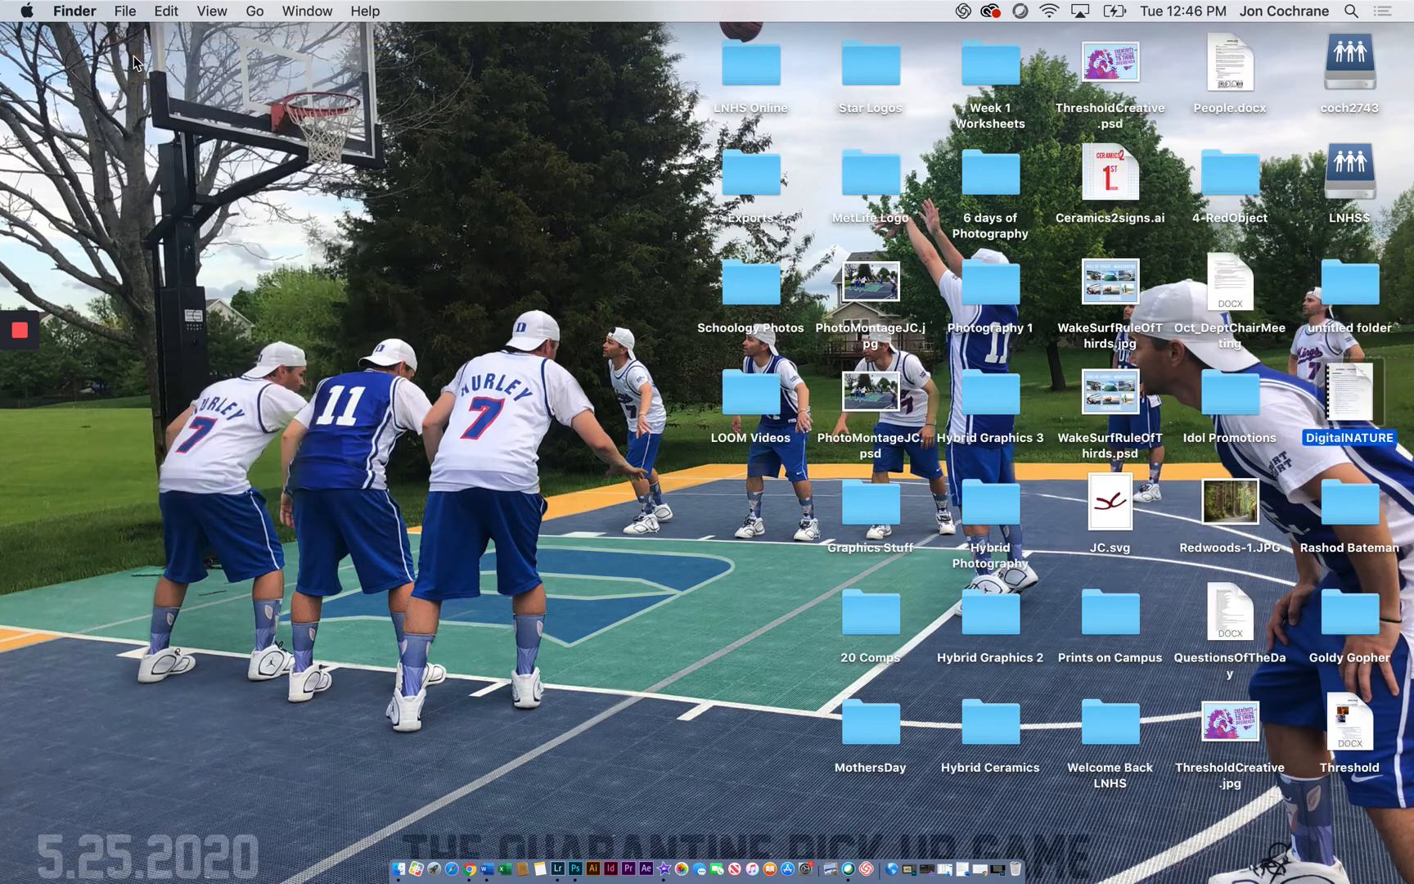
text(Photo 1)
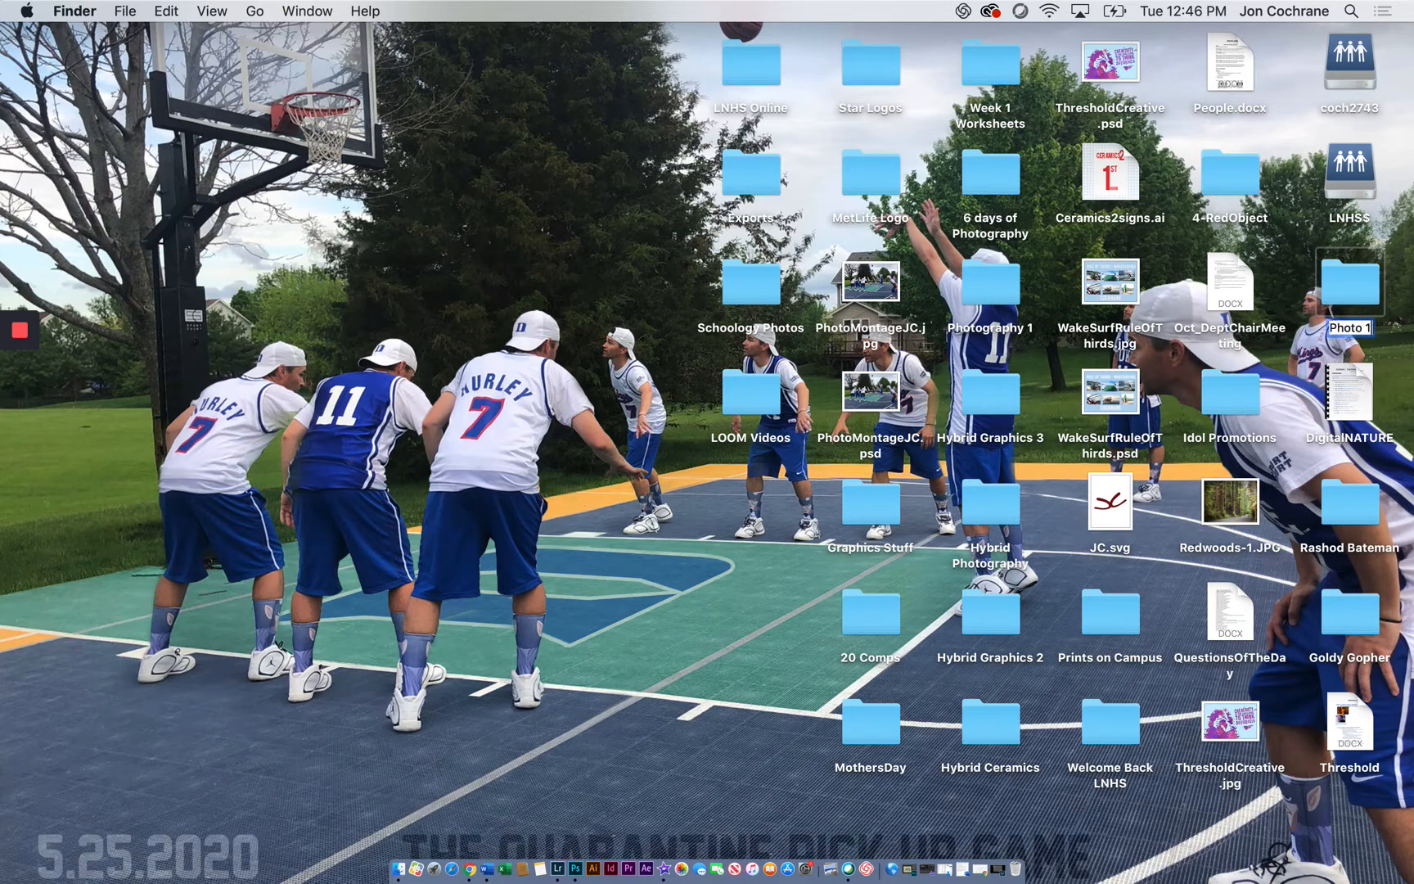
key(Return)
double_click(1349, 286)
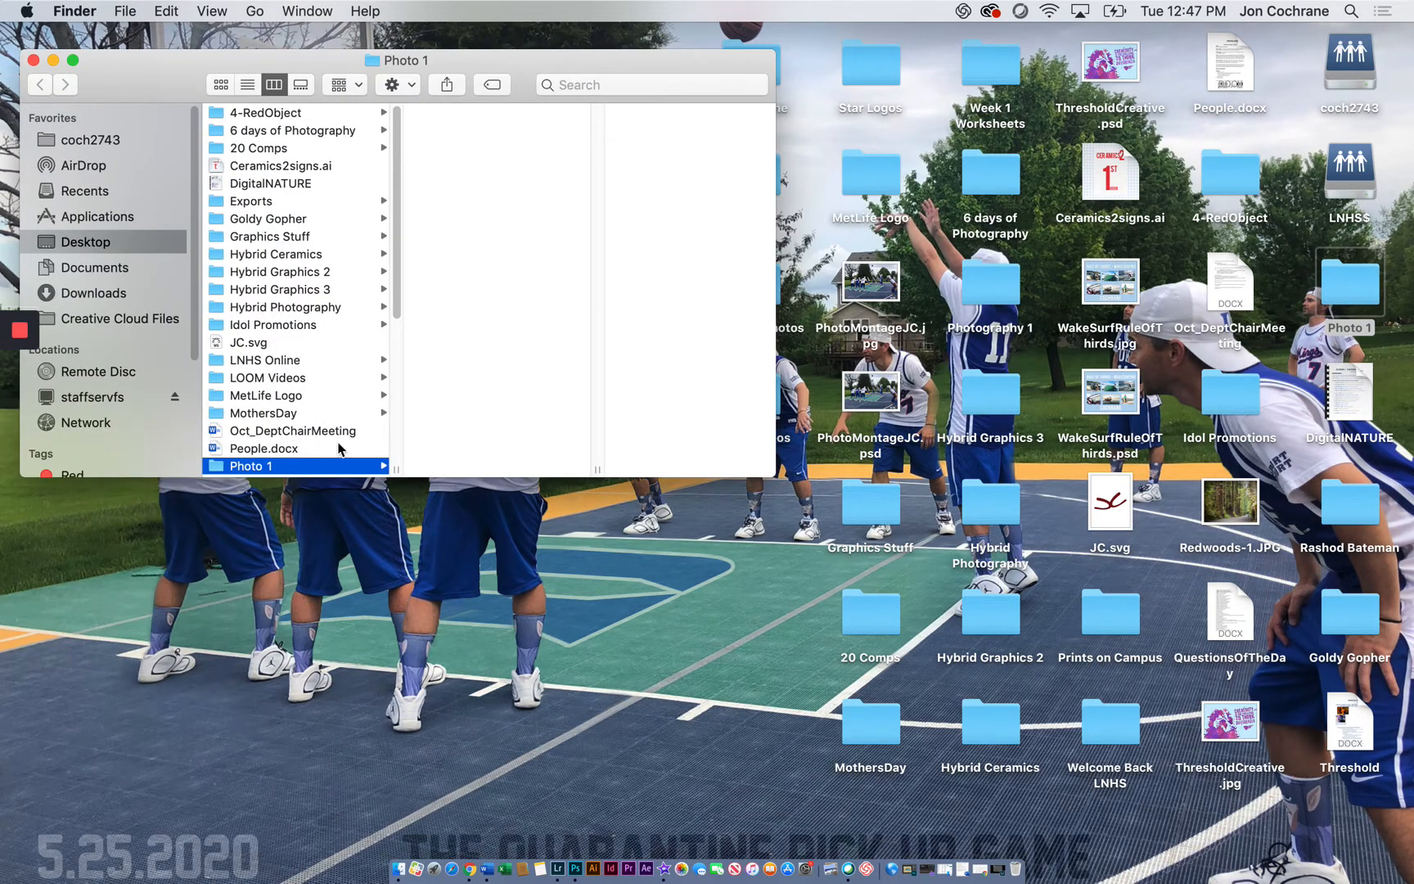
Create a subfolder named Scavenger Hunt inside the Photo 1 folder
click(125, 11)
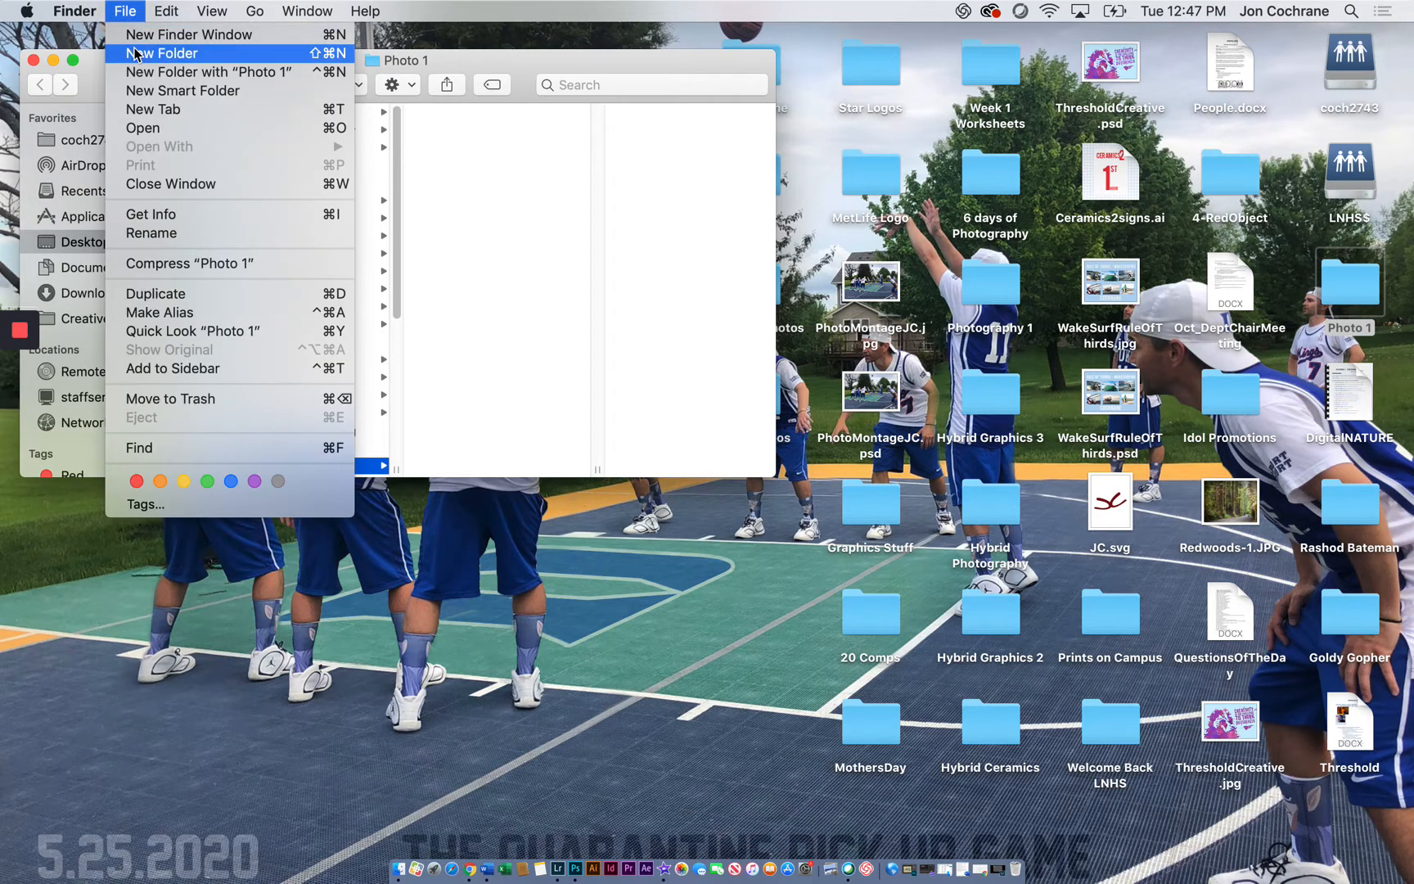
click(144, 47)
text(Scavenger Hunt)
key(Return)
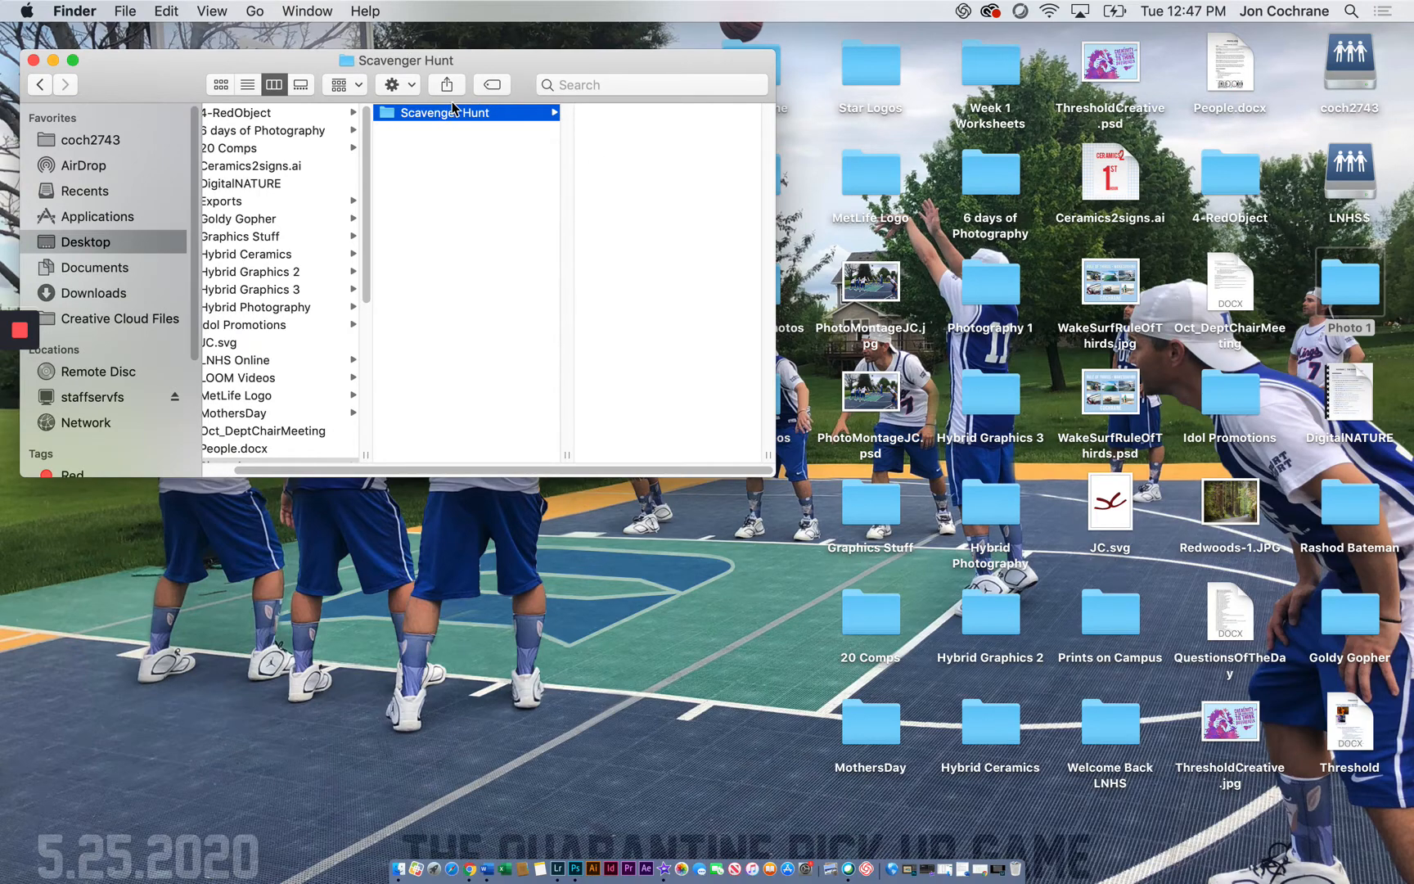
Create a subfolder named Unedited ScavengerHunt inside the Scavenger Hunt folder
click(126, 10)
click(129, 50)
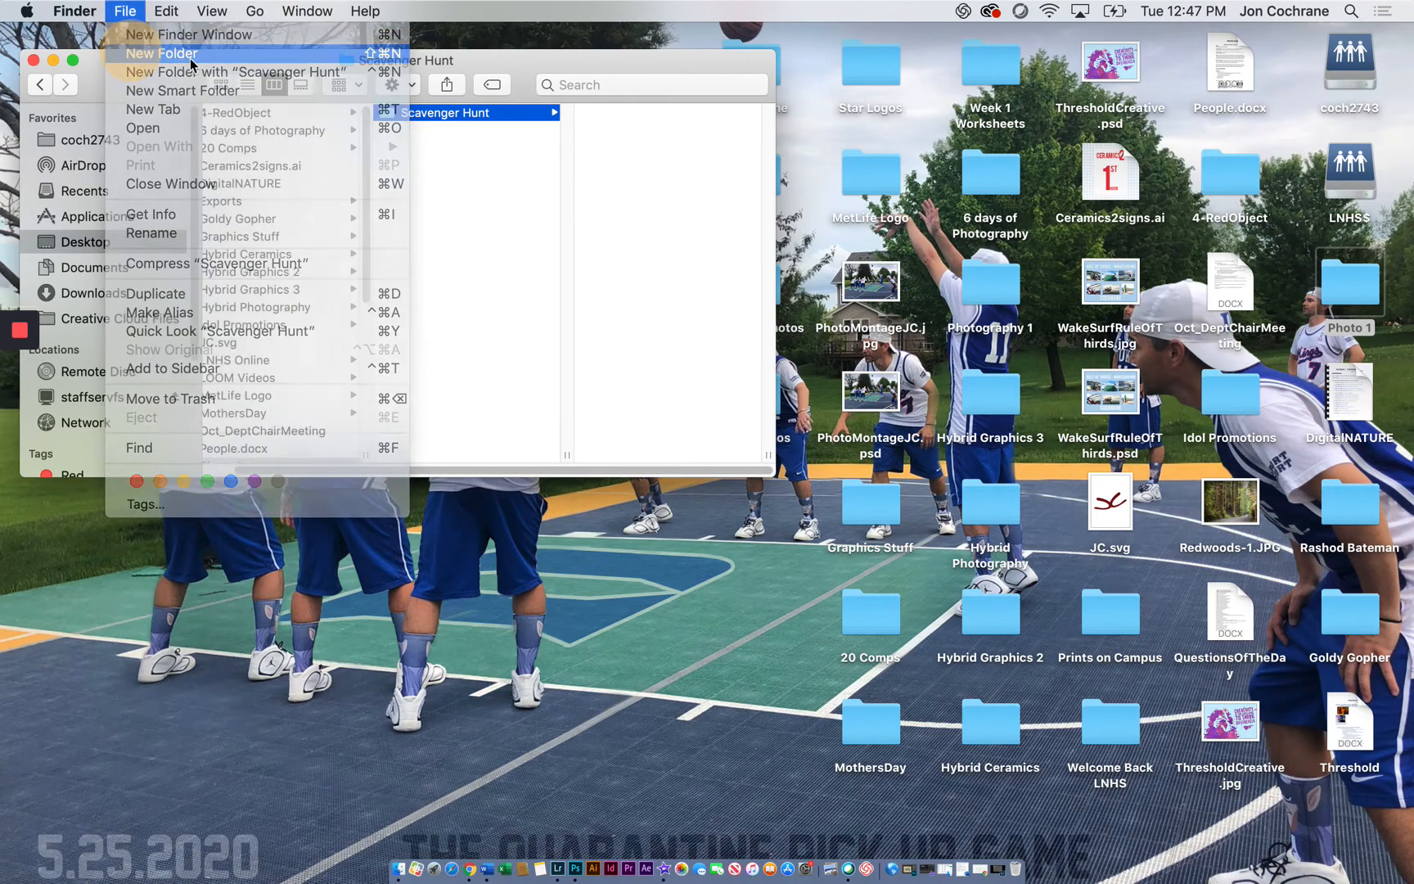
click(125, 10)
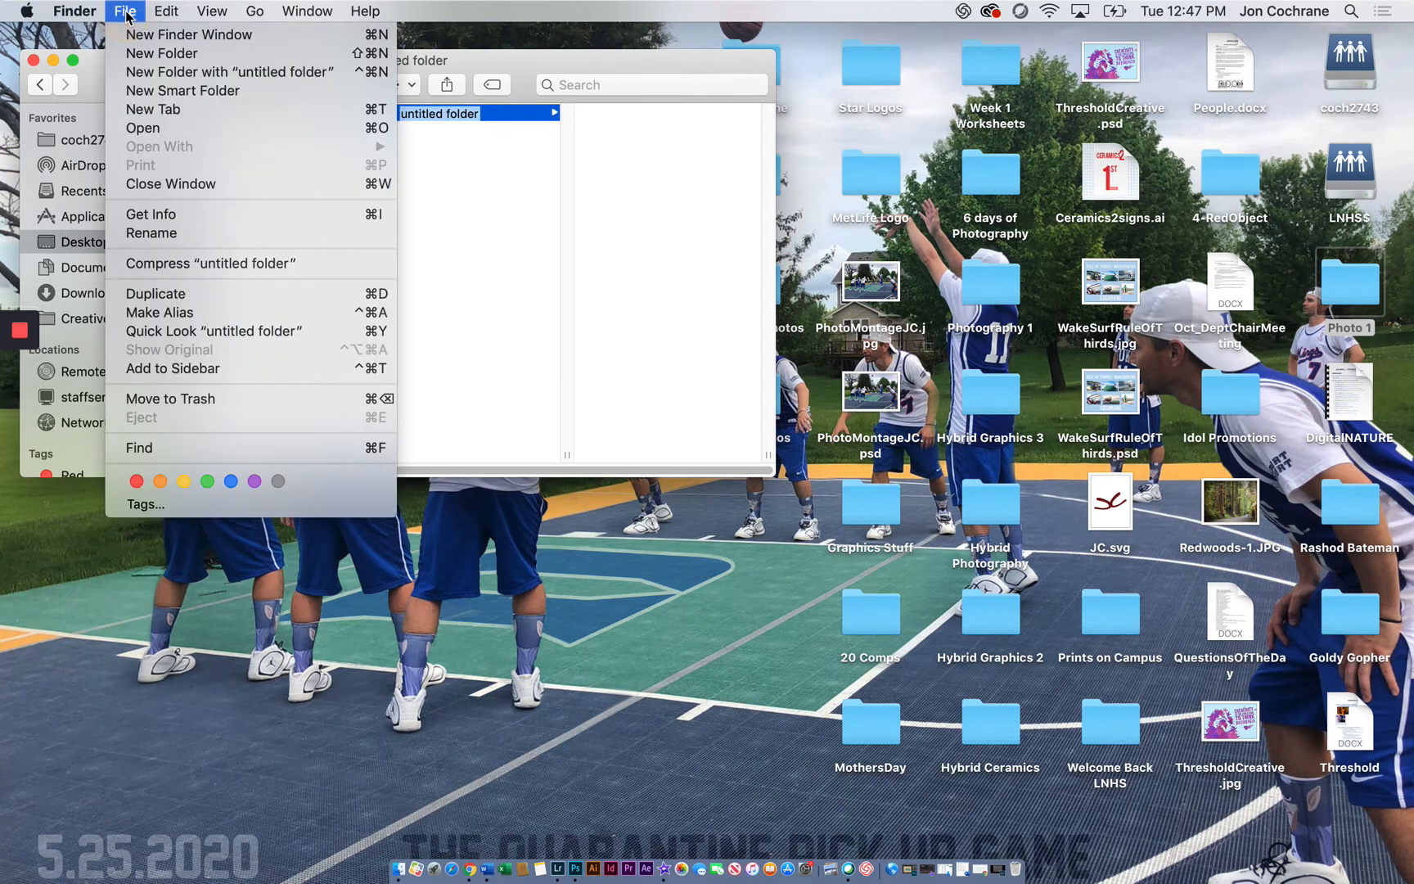
click(463, 119)
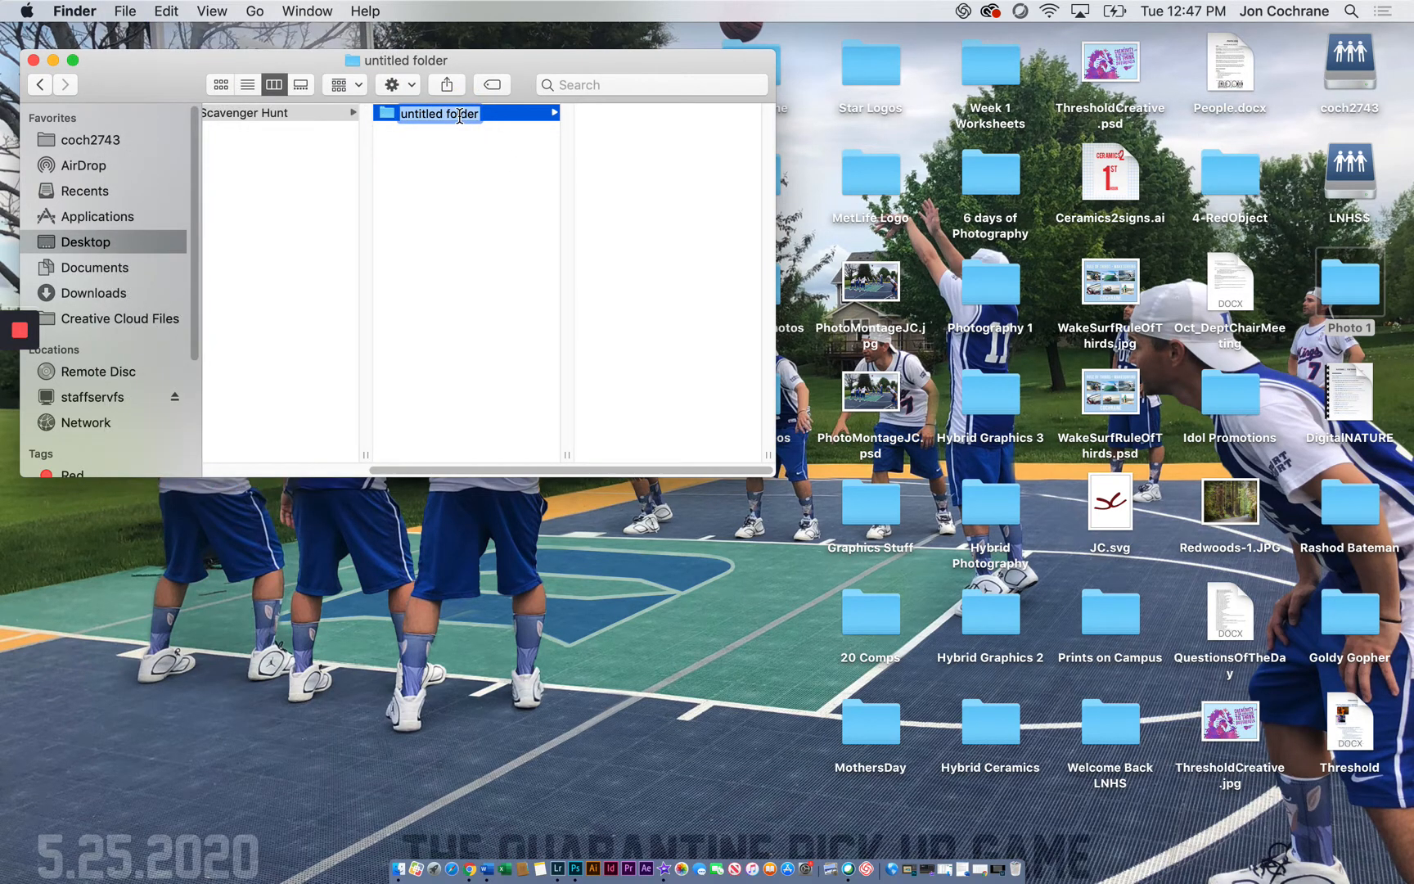
text(Unedited)
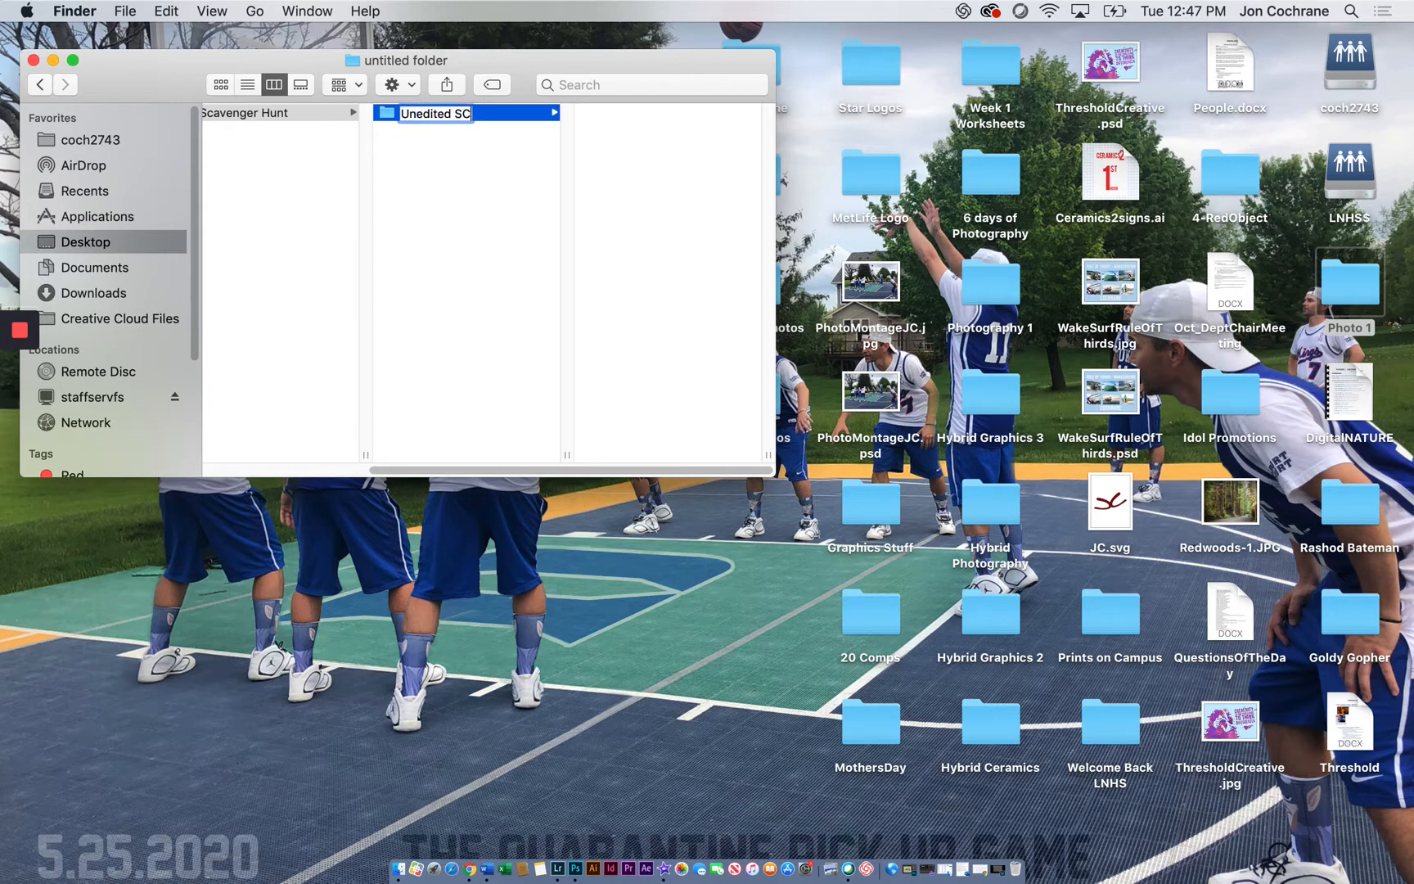
text( ScavengerH)
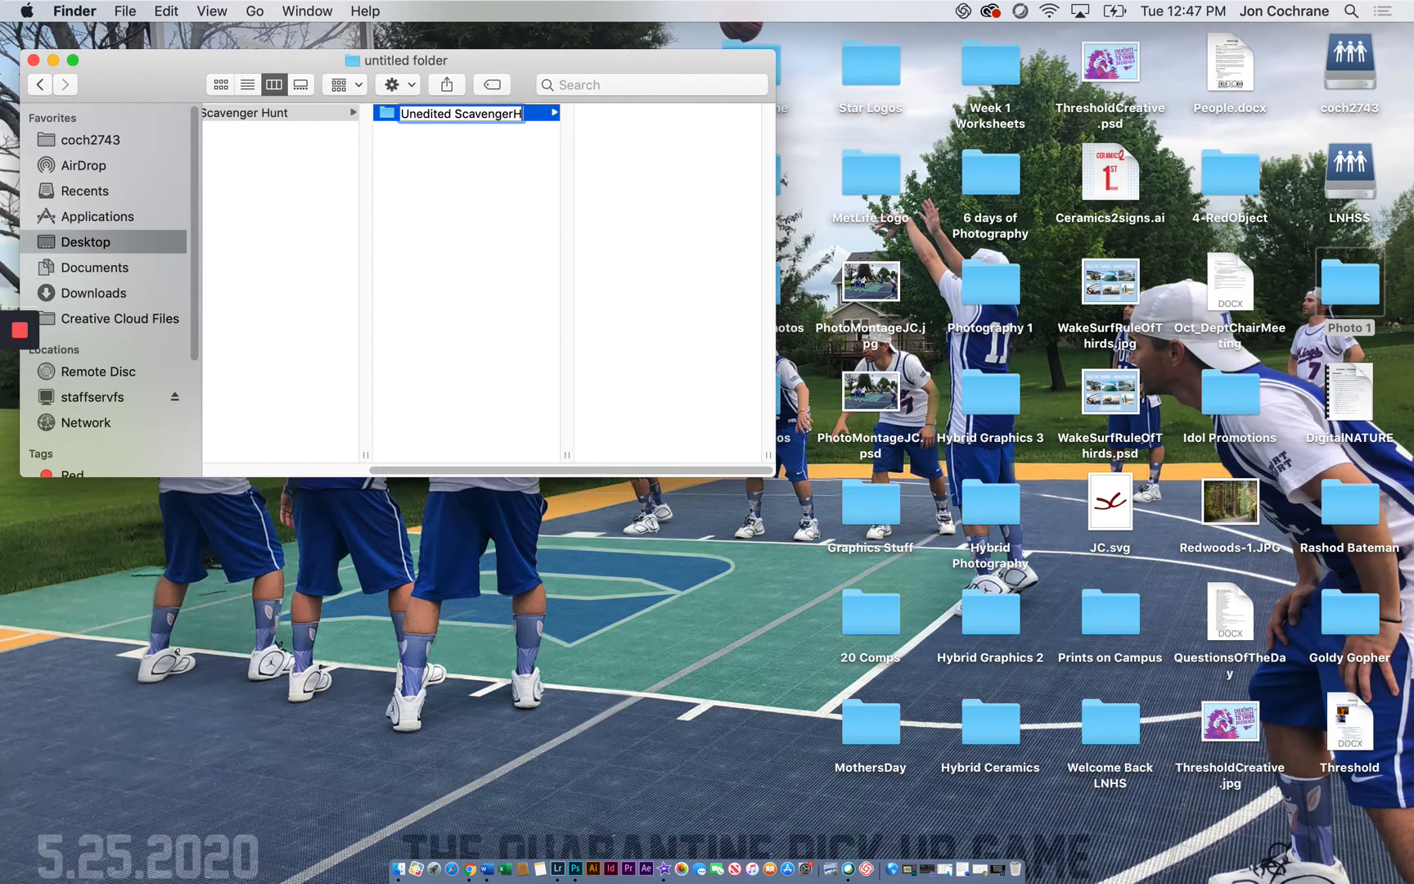
text(unt)
key(Return)
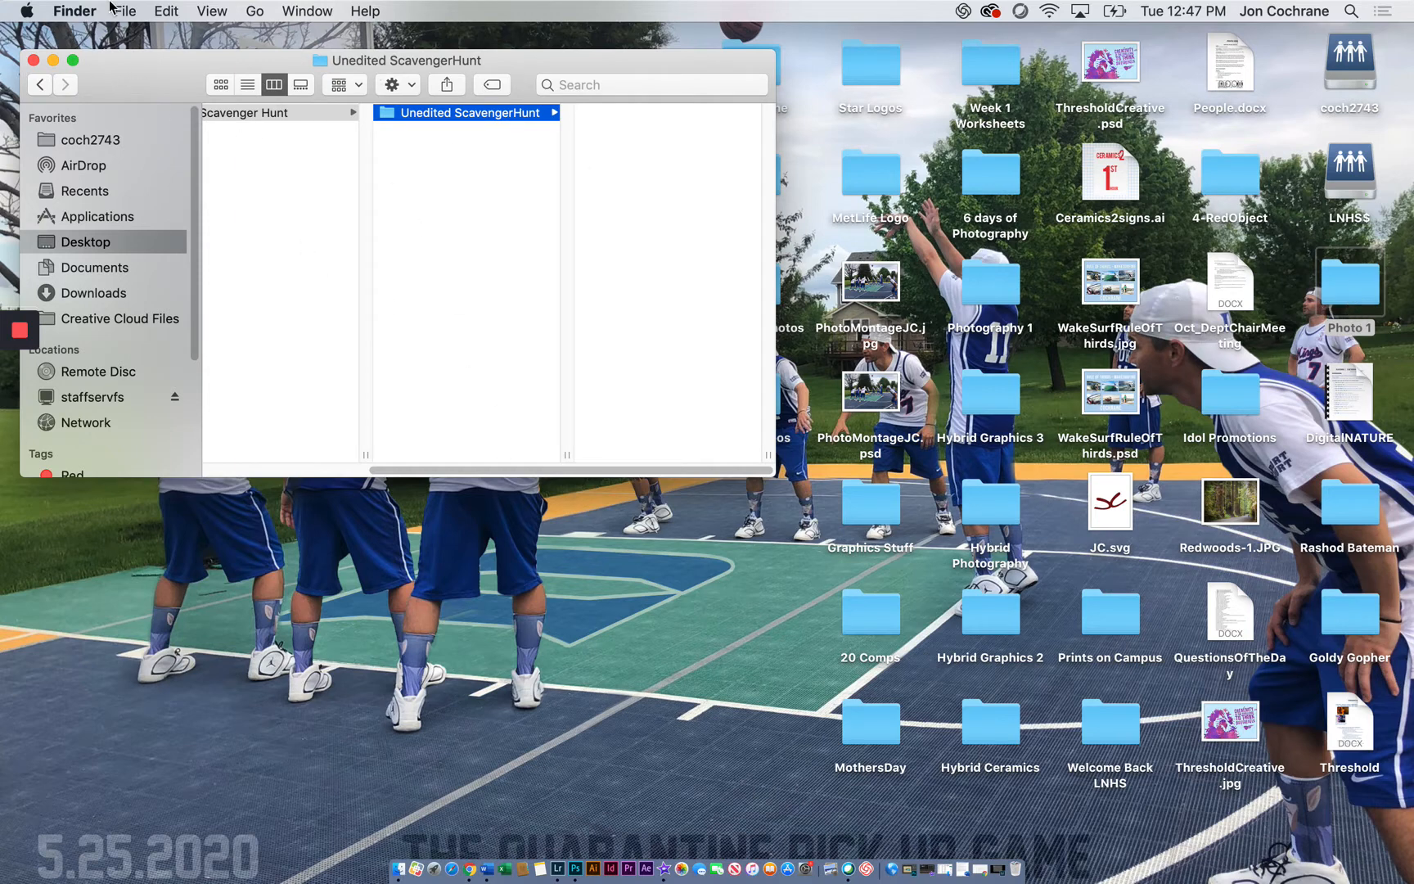
Switch to Lightroom Classic and start a photo import with the Canon EOS REBEL T5 as source, dismissing the iMovie import window
click(553, 874)
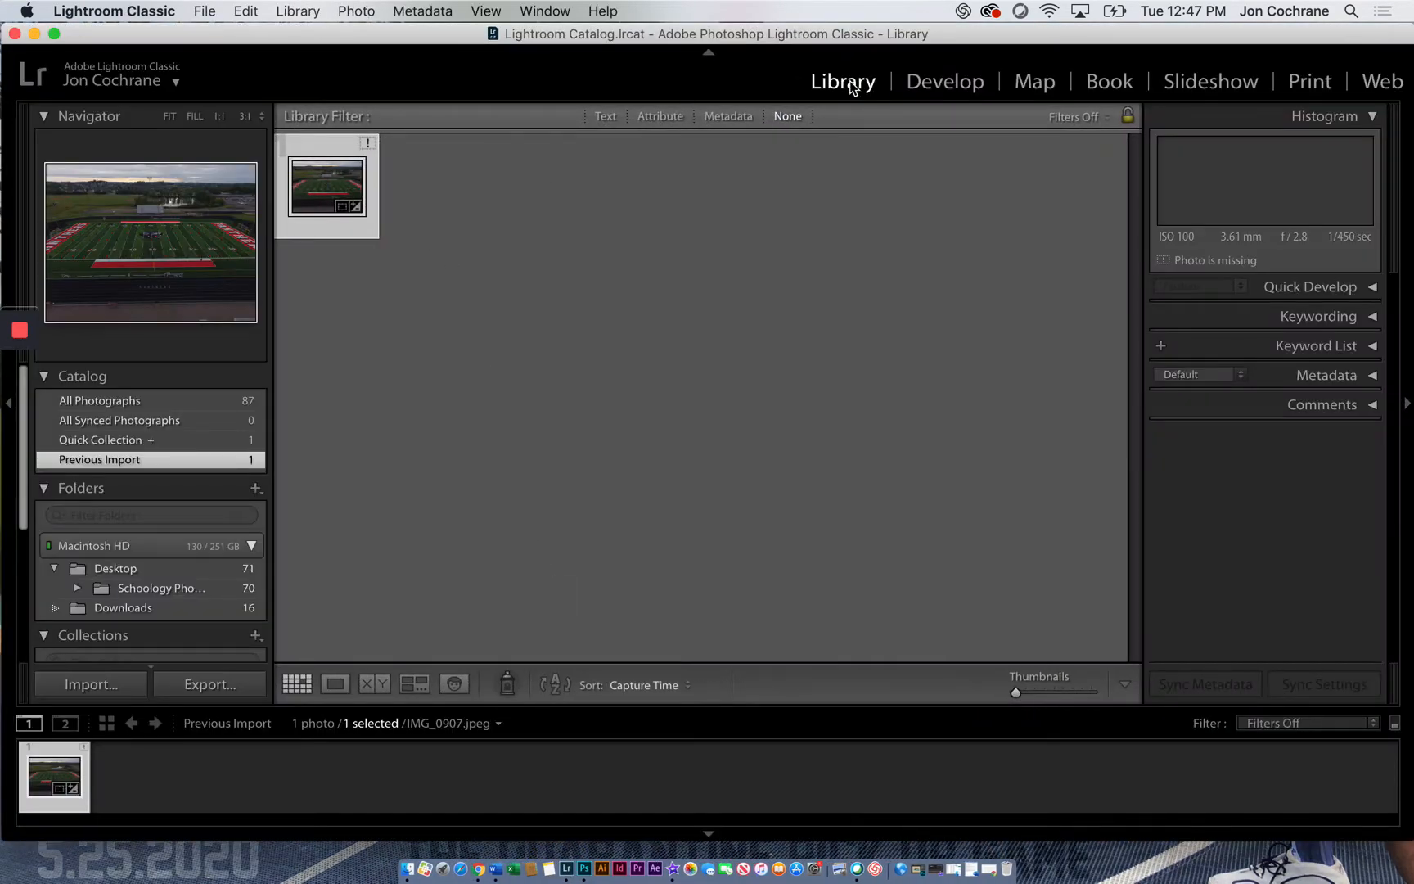
click(90, 685)
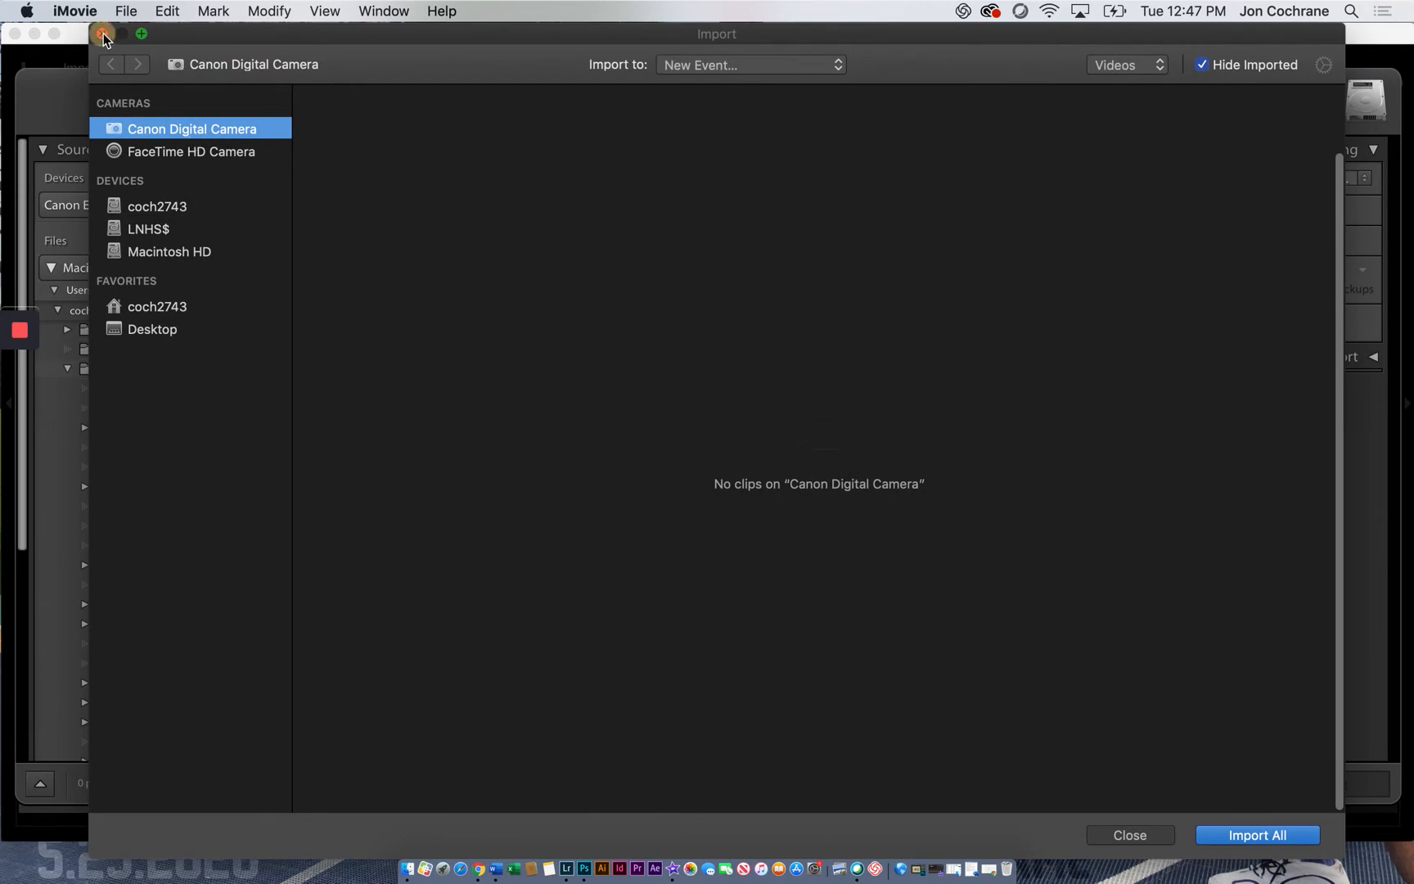
click(102, 35)
click(119, 201)
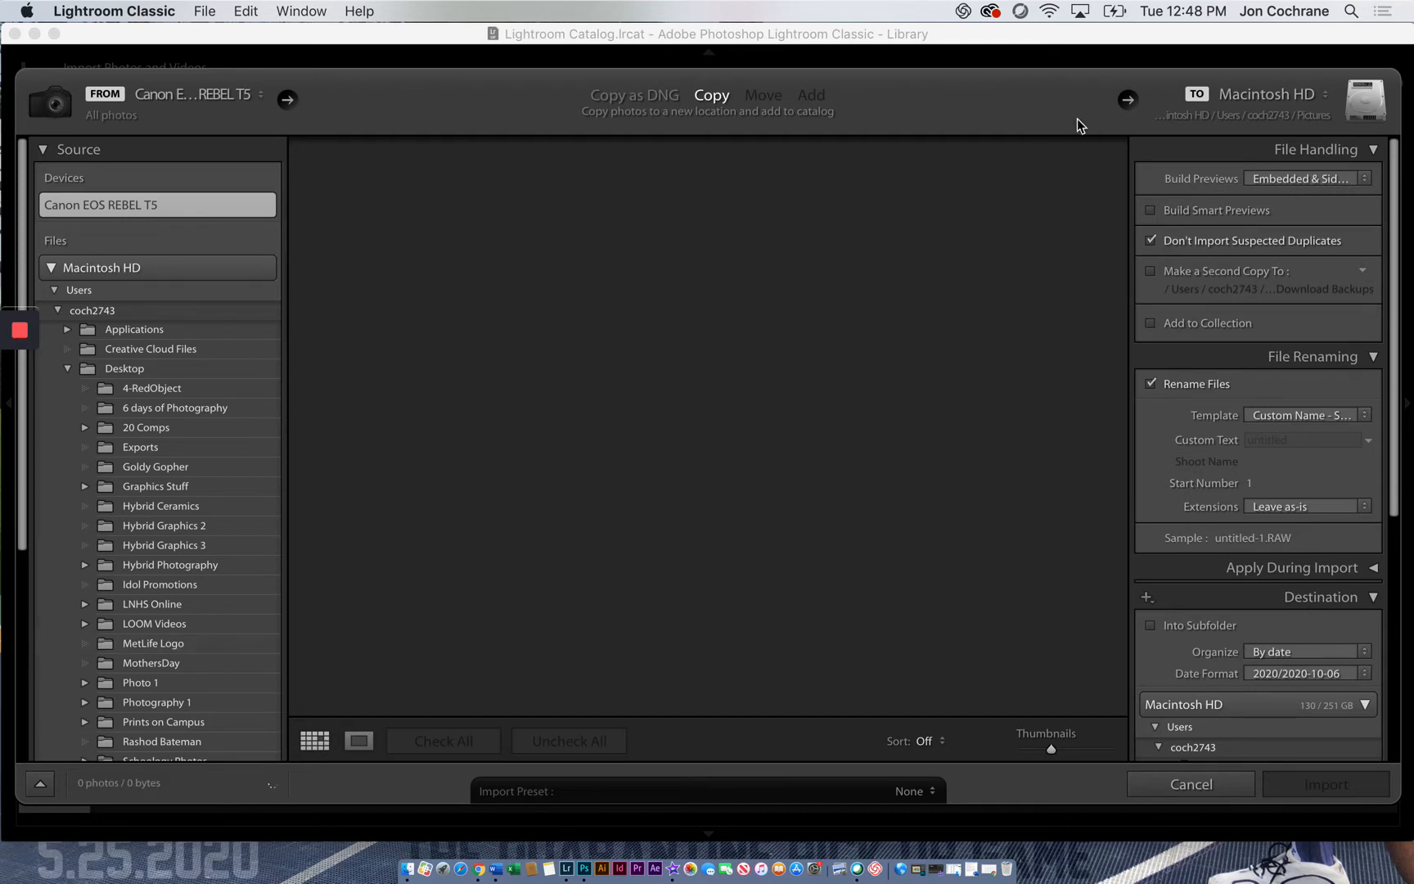
click(1326, 98)
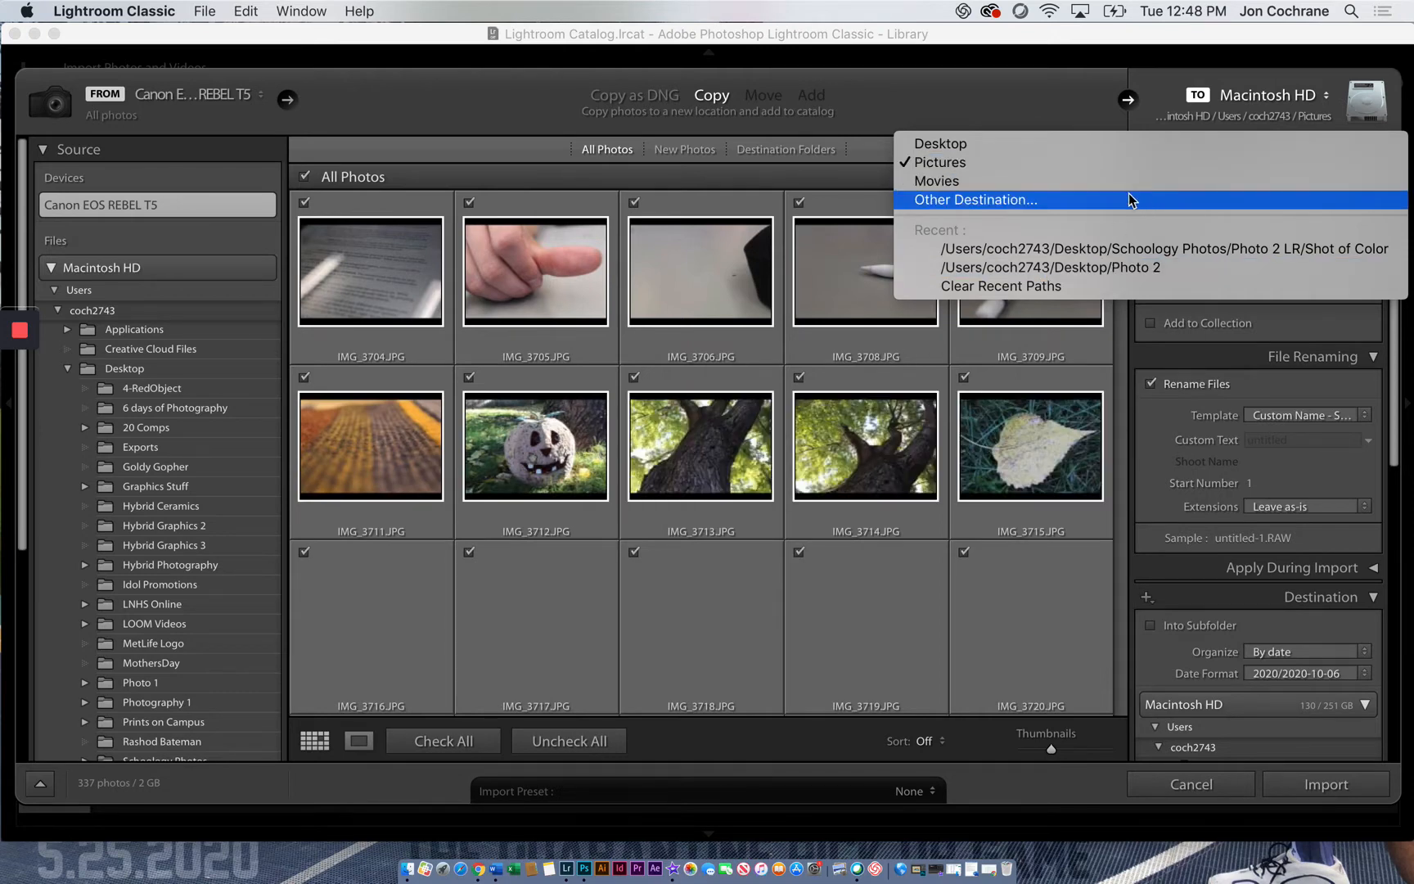
click(985, 202)
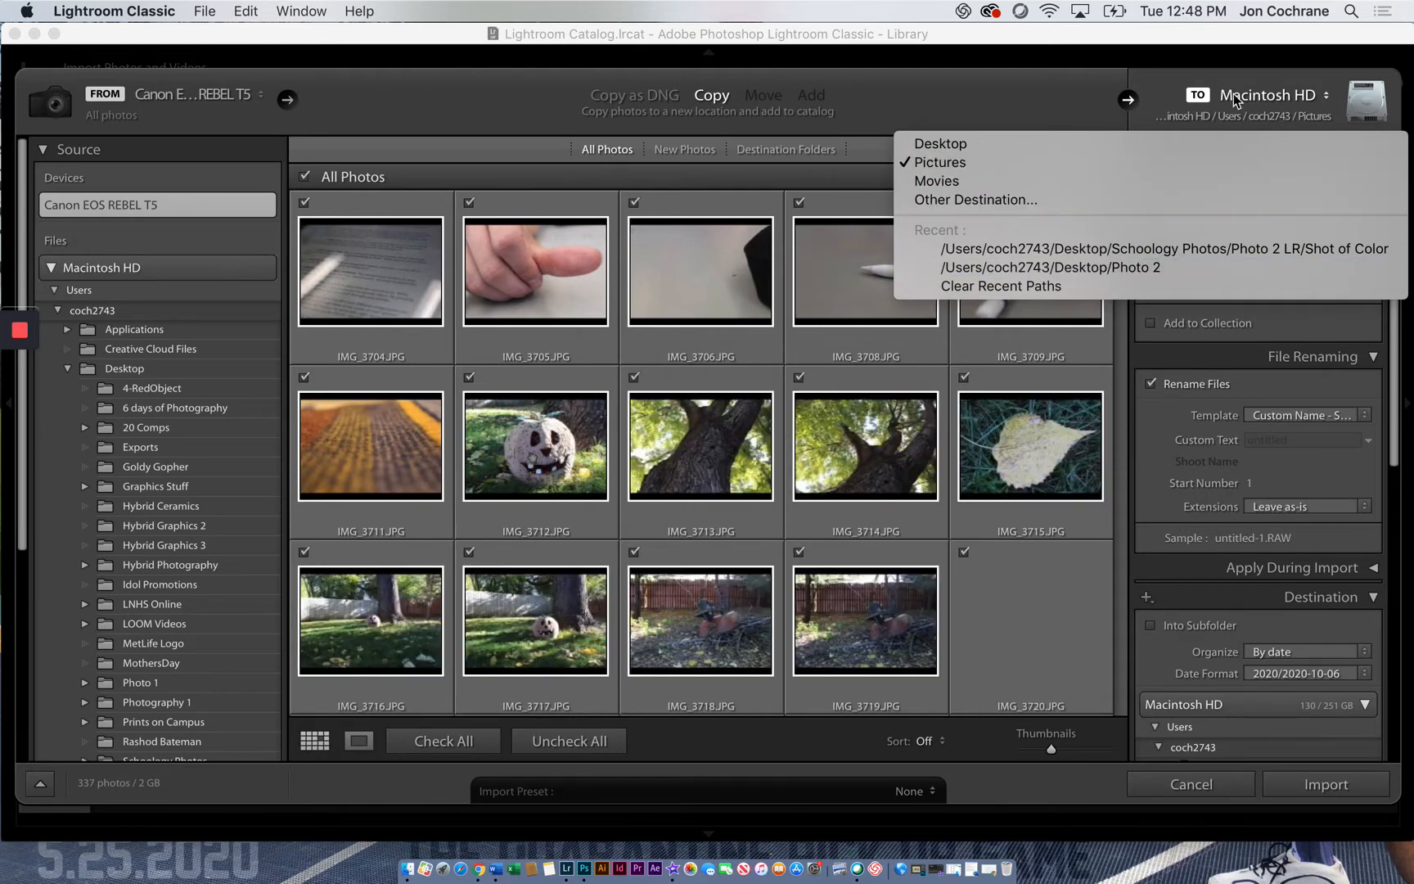
scroll(880, 432, down, 5)
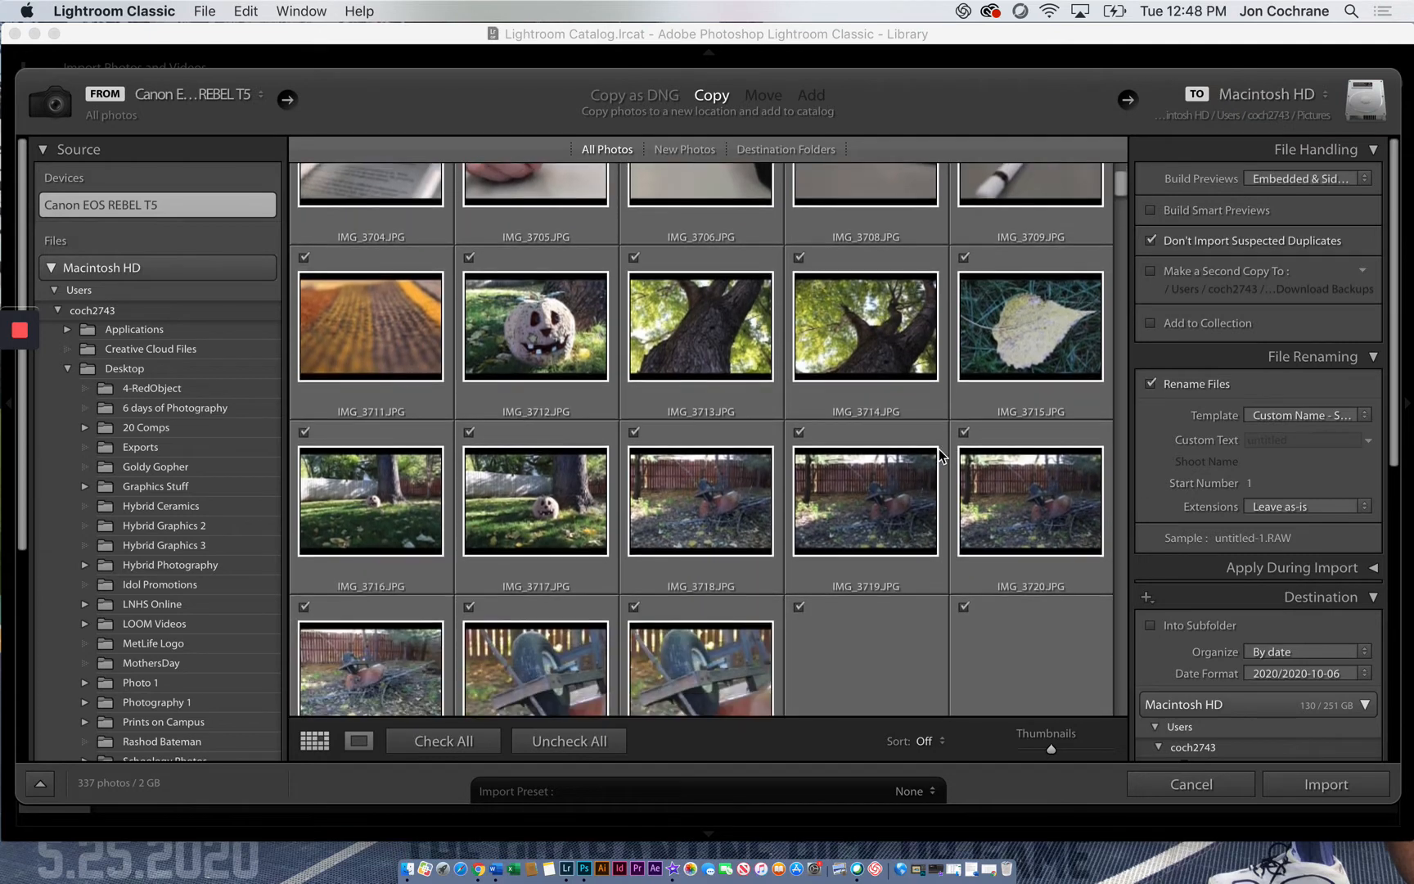
scroll(939, 443, up, 4)
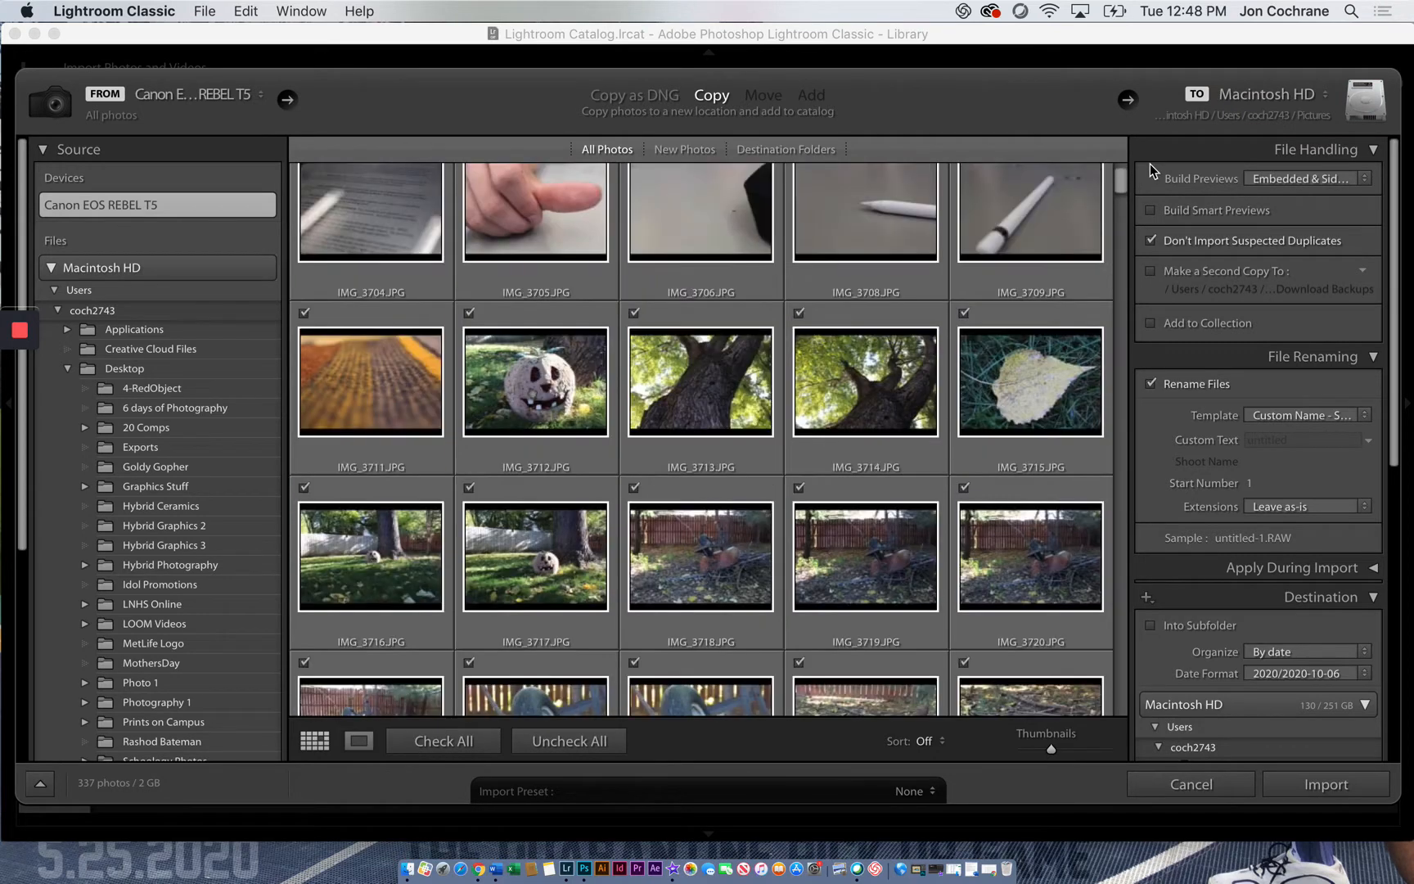
Set the import destination to the Unedited ScavengerHunt folder within Photo 1 > Scavenger Hunt on the desktop
click(1307, 108)
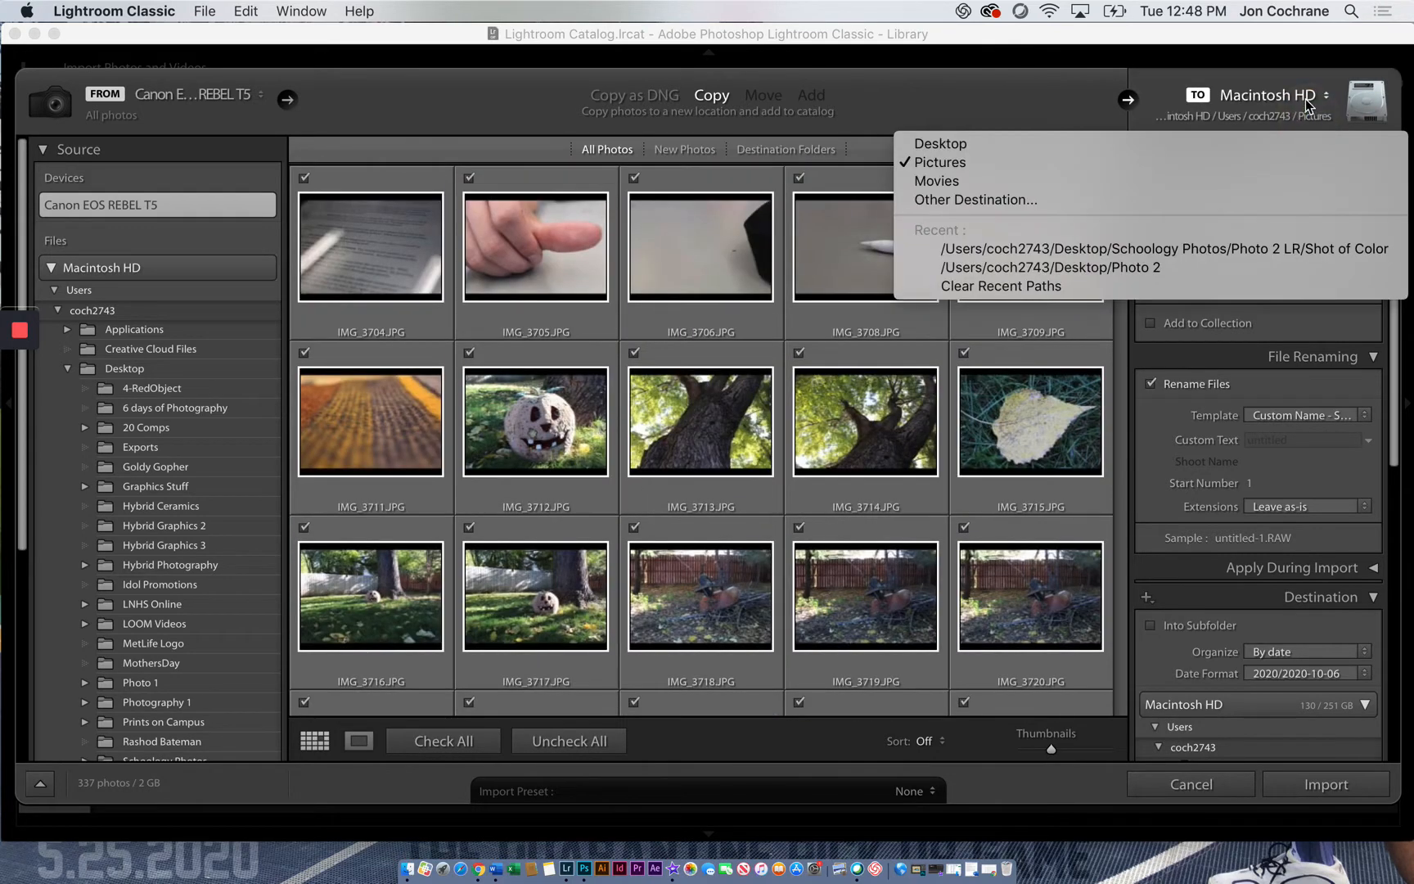
click(1002, 200)
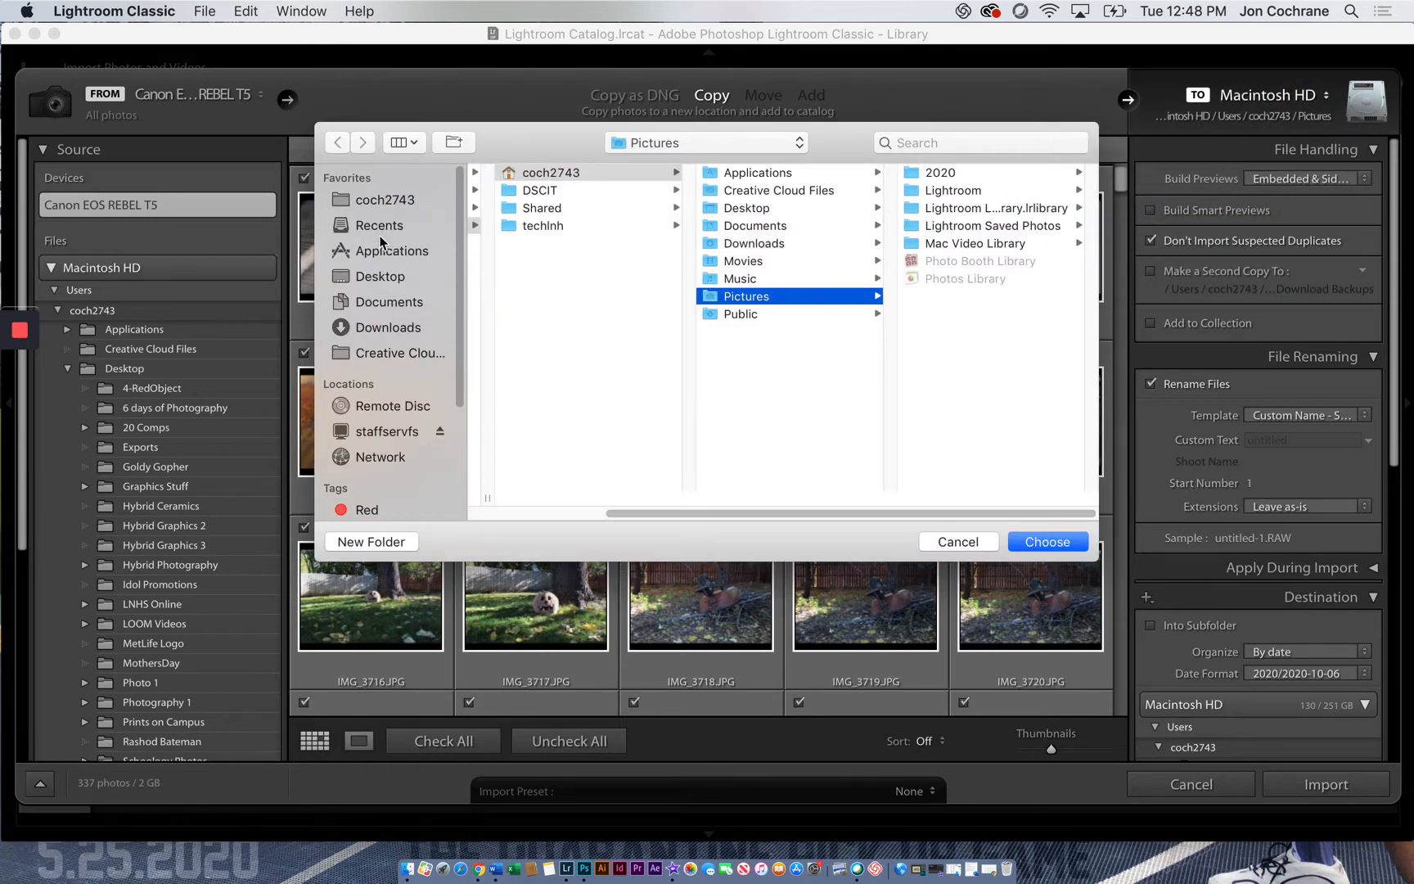
click(390, 328)
click(385, 275)
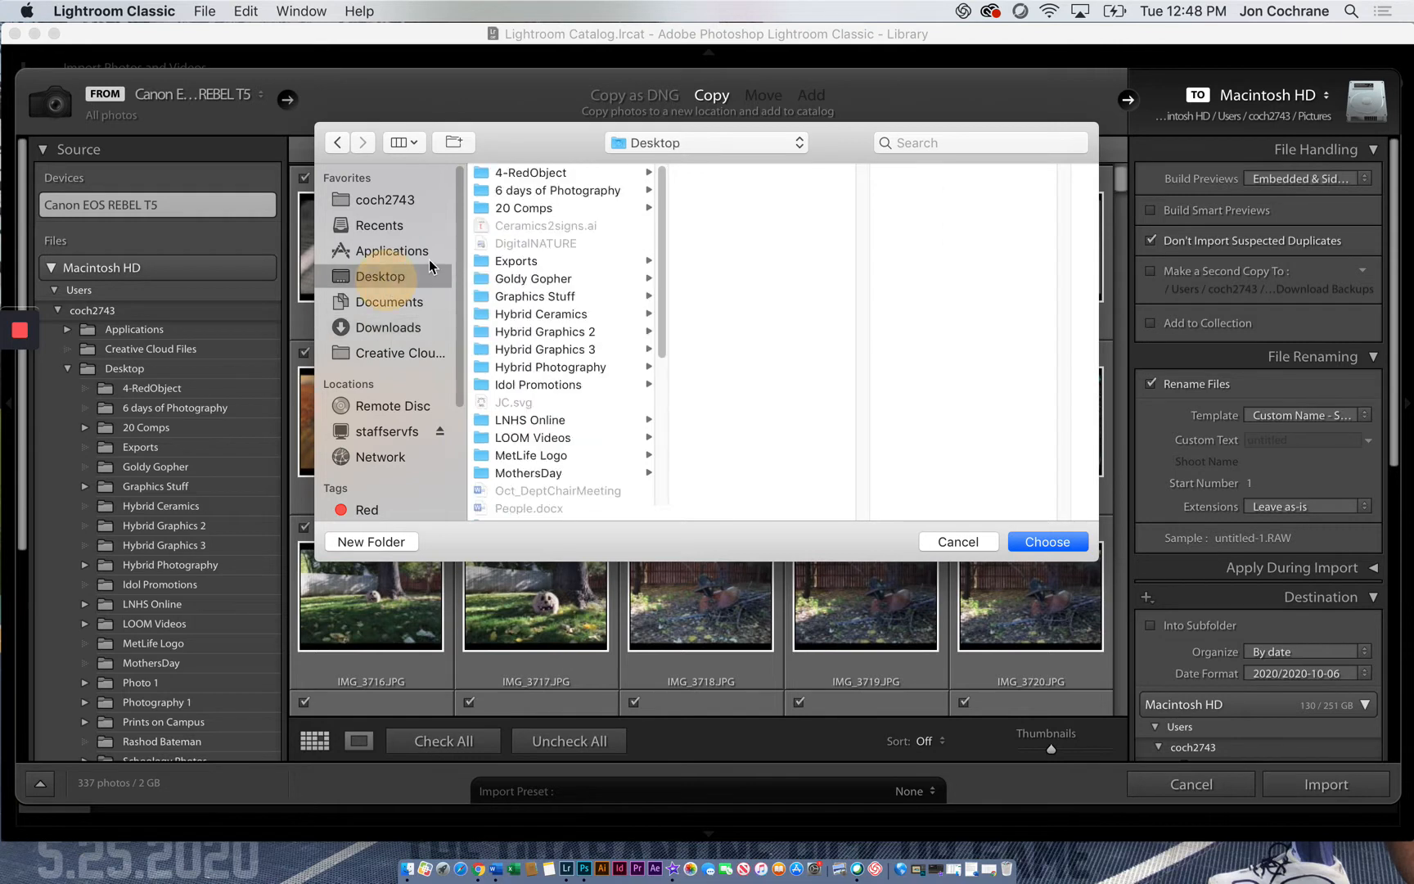
scroll(530, 410, down, 3)
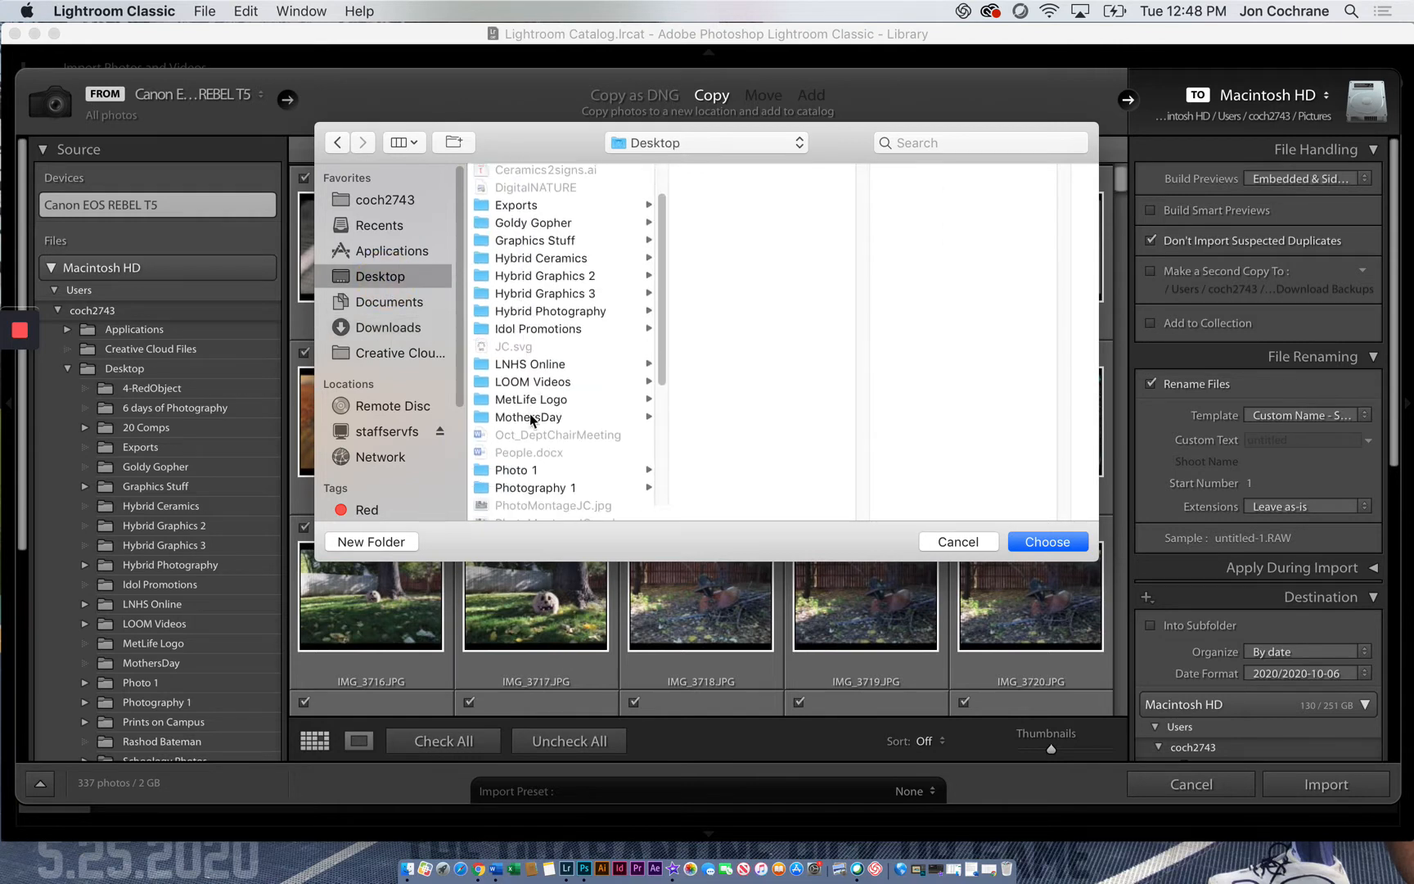
click(527, 471)
click(741, 173)
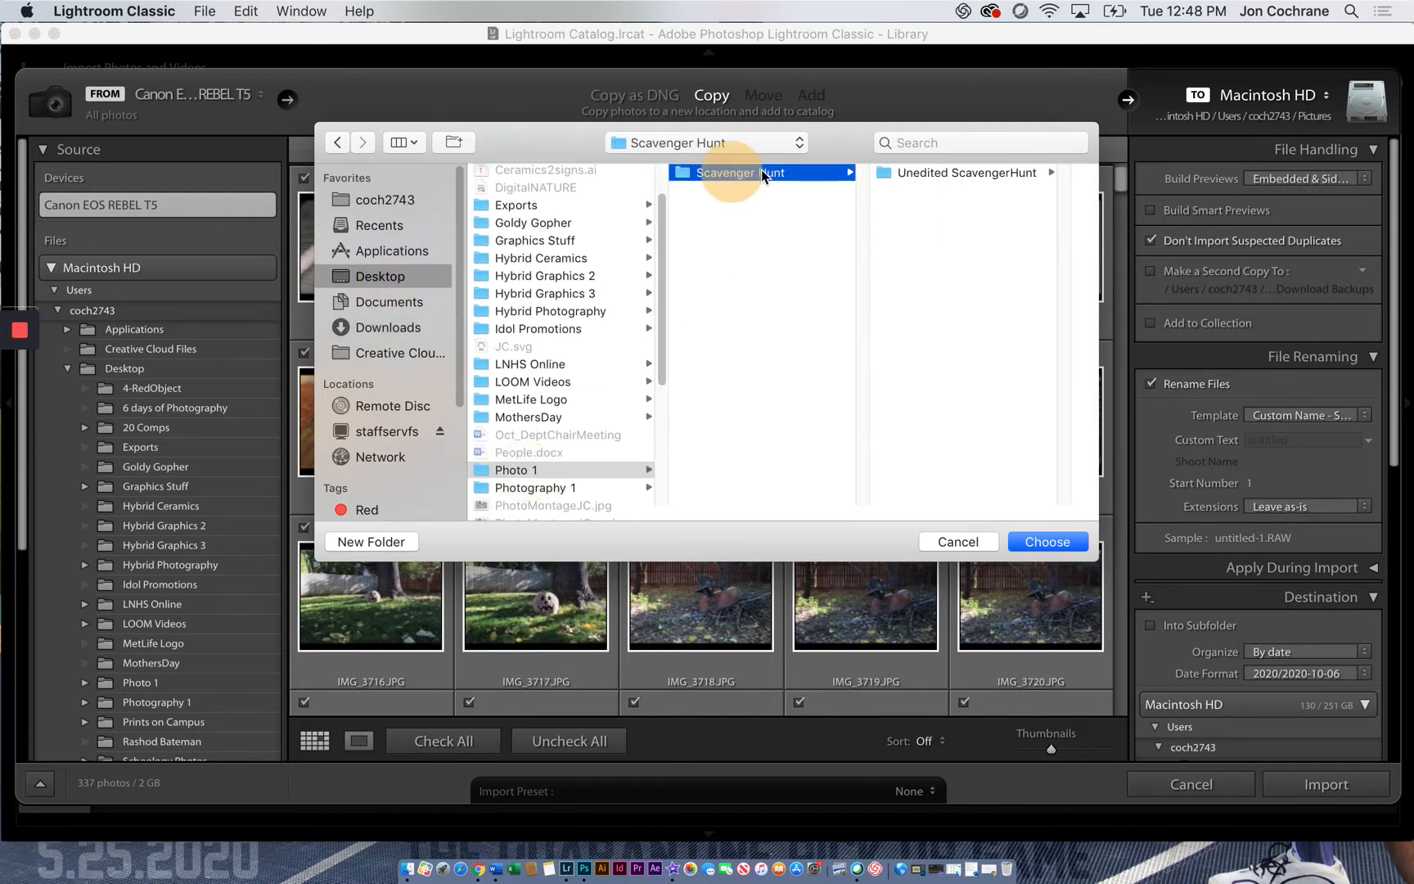
click(957, 173)
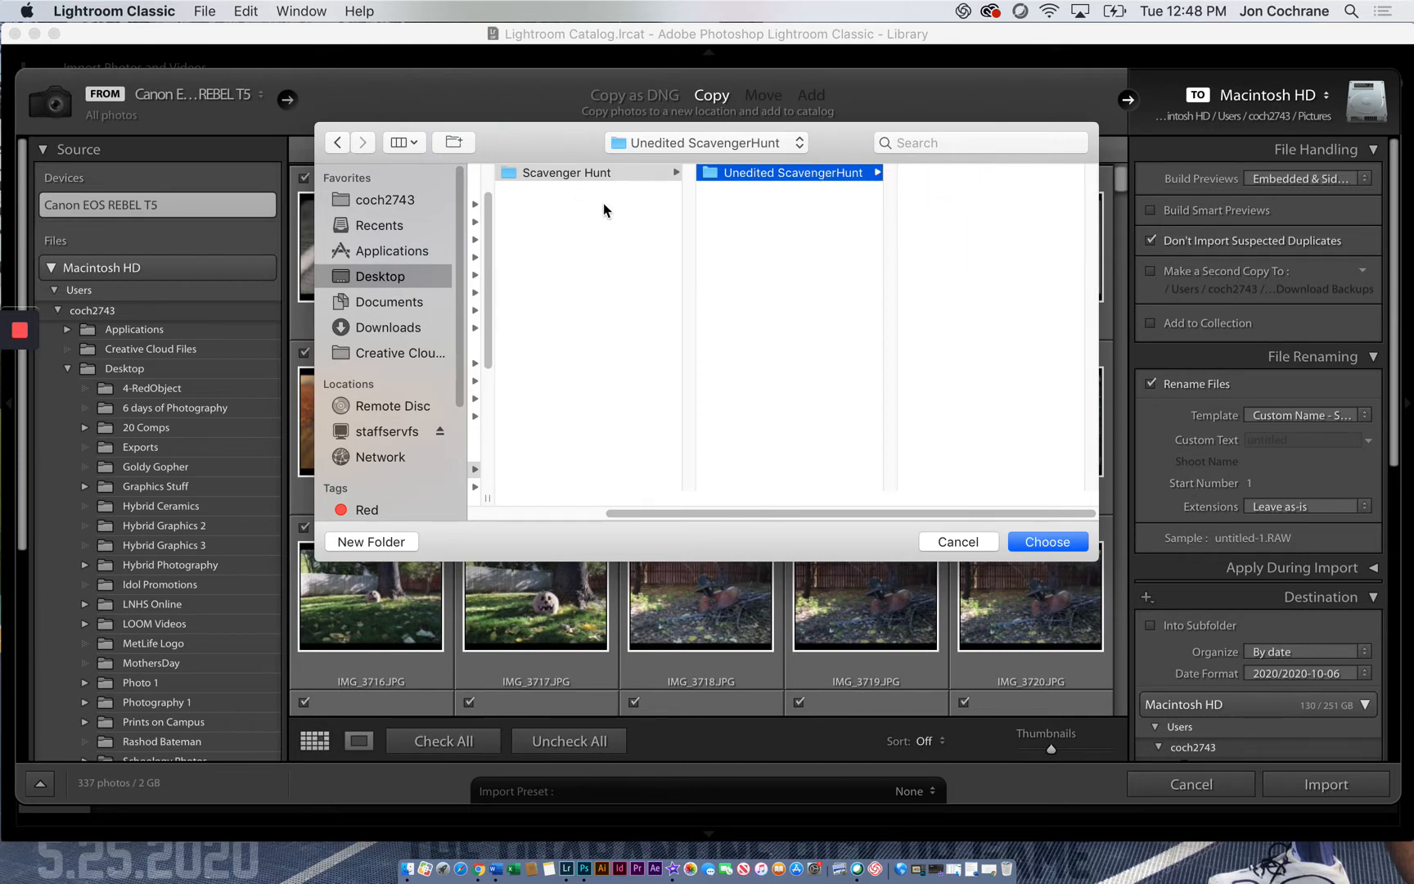
click(1048, 541)
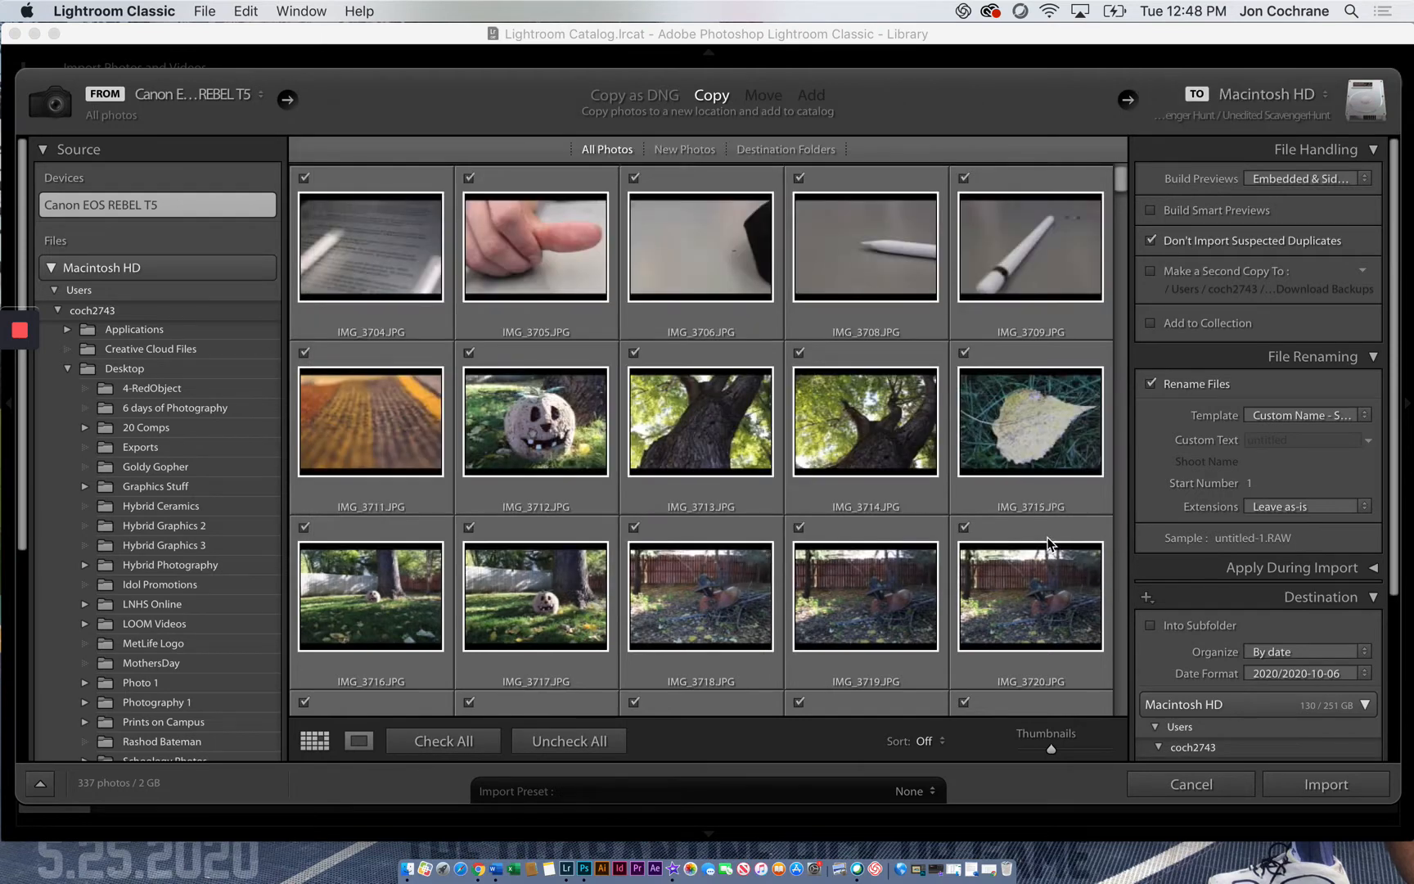
Keep file renaming enabled with the Custom Name - Sequence template and set the custom text to ScavengerHunt
click(1151, 384)
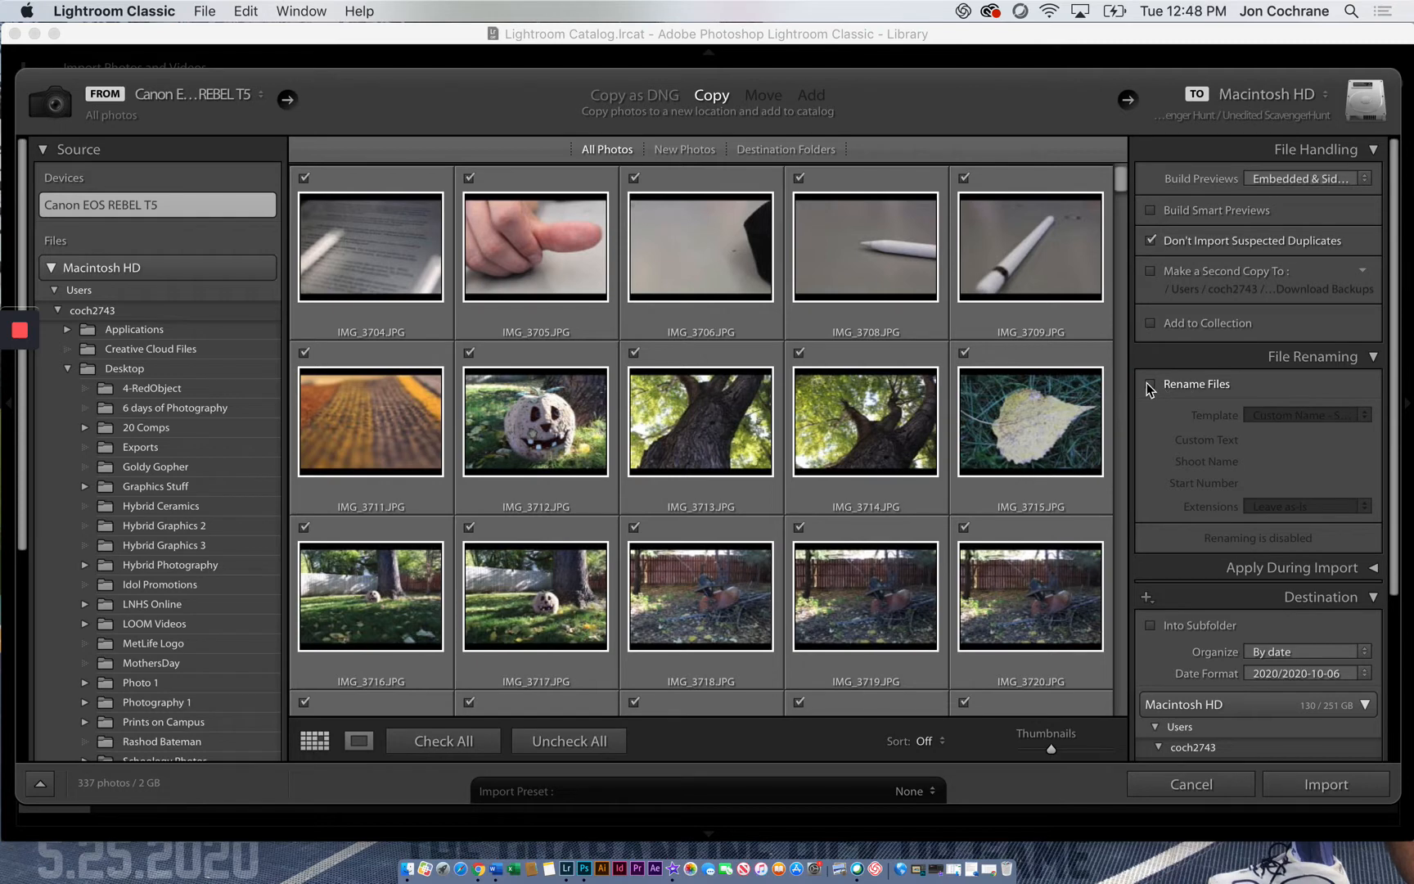
click(1150, 384)
click(1293, 415)
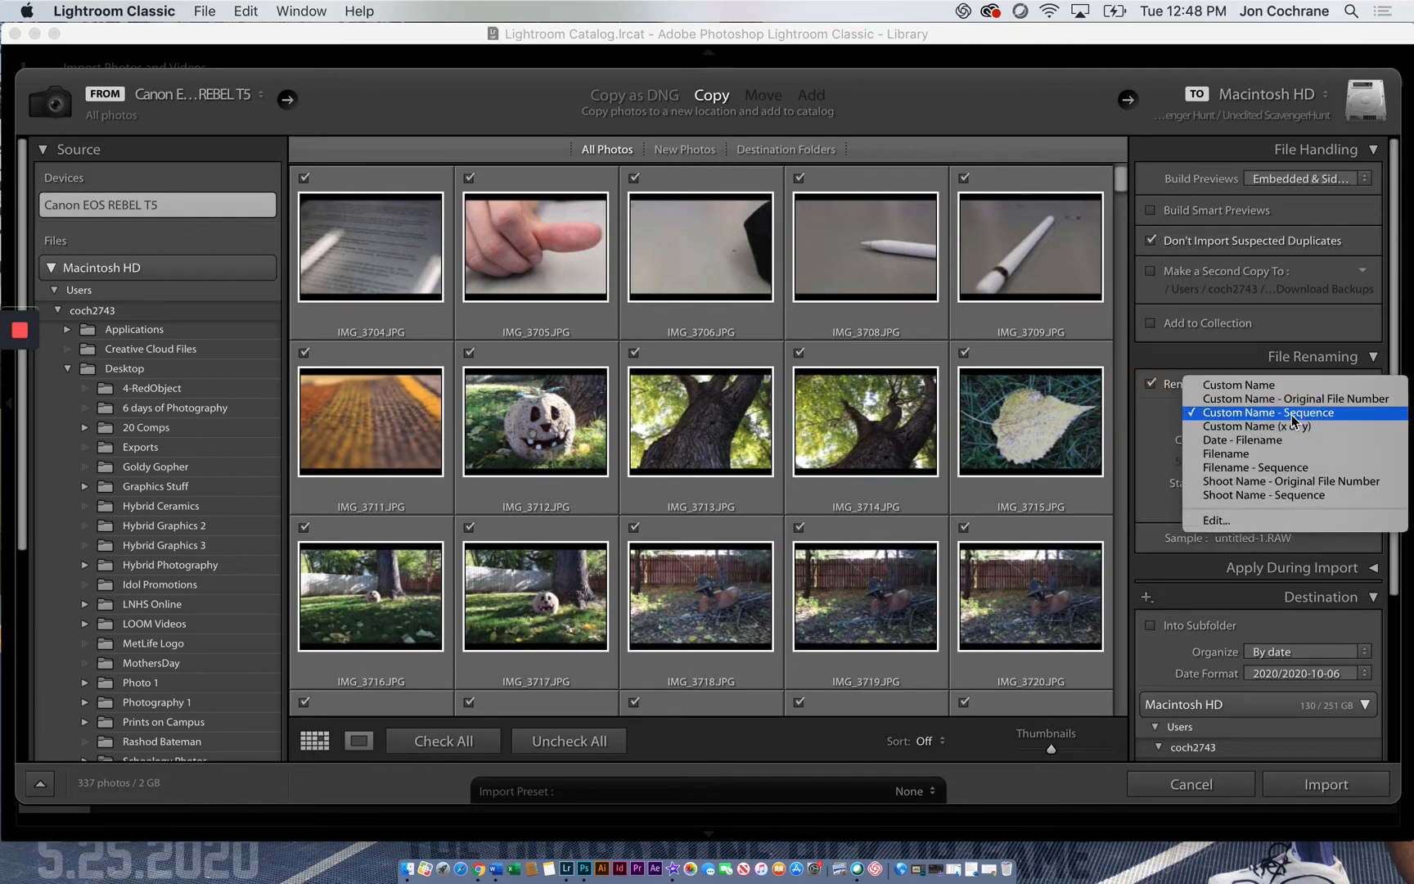
click(1292, 414)
click(1282, 442)
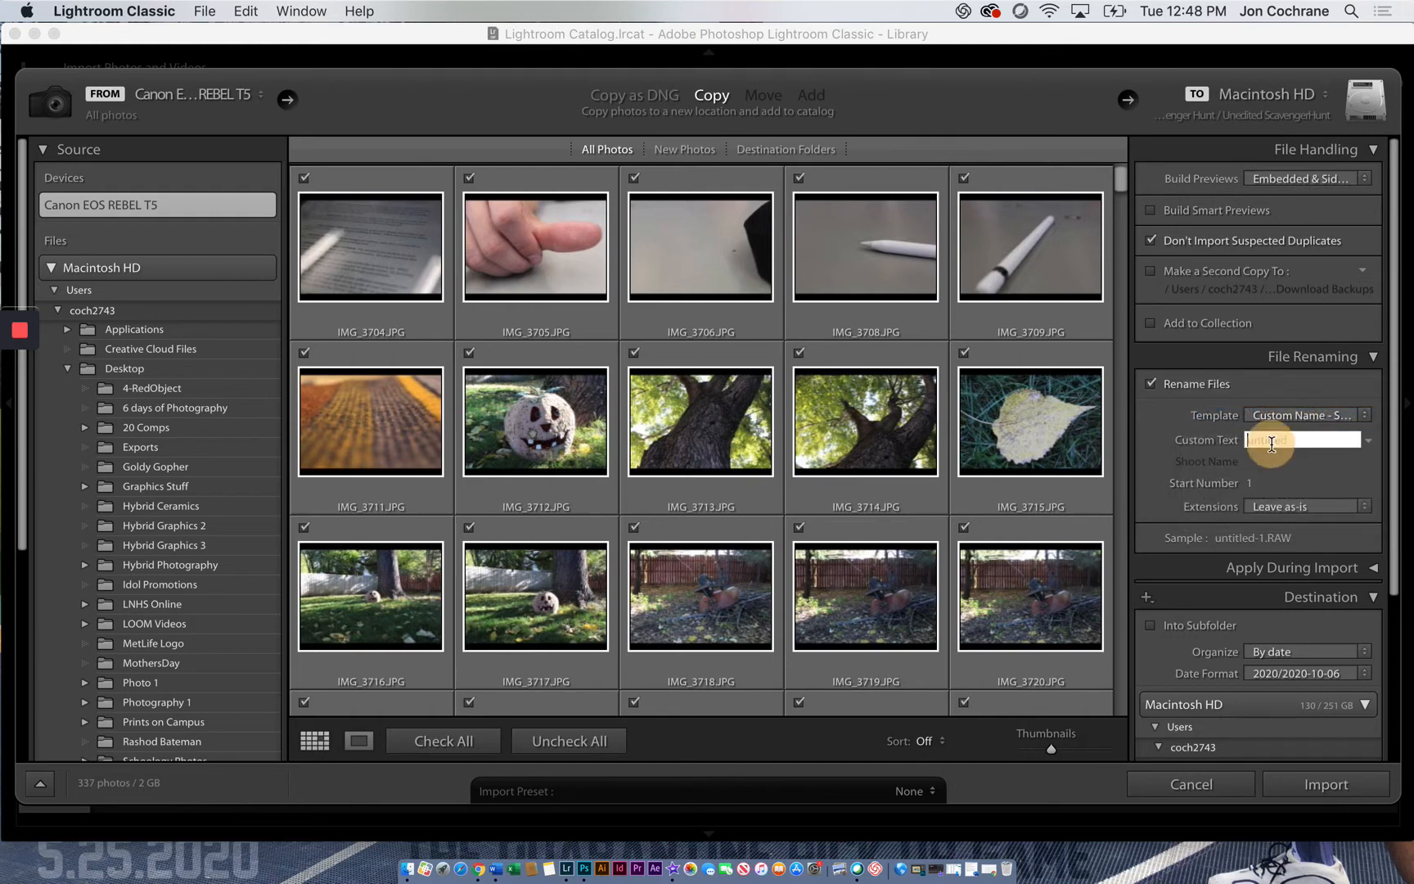
text(Sca)
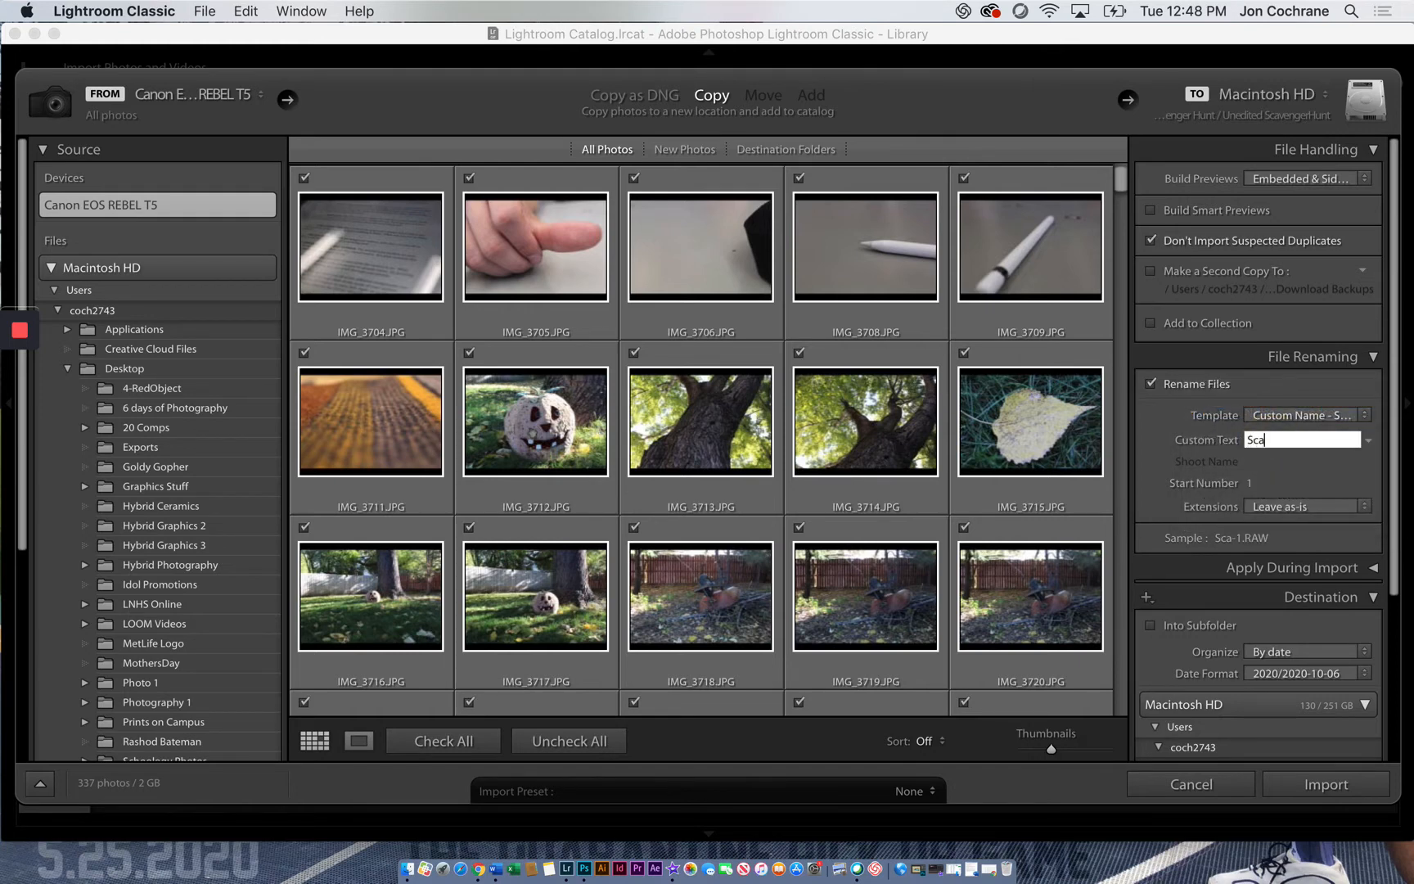
text(vengerHunt)
click(1273, 417)
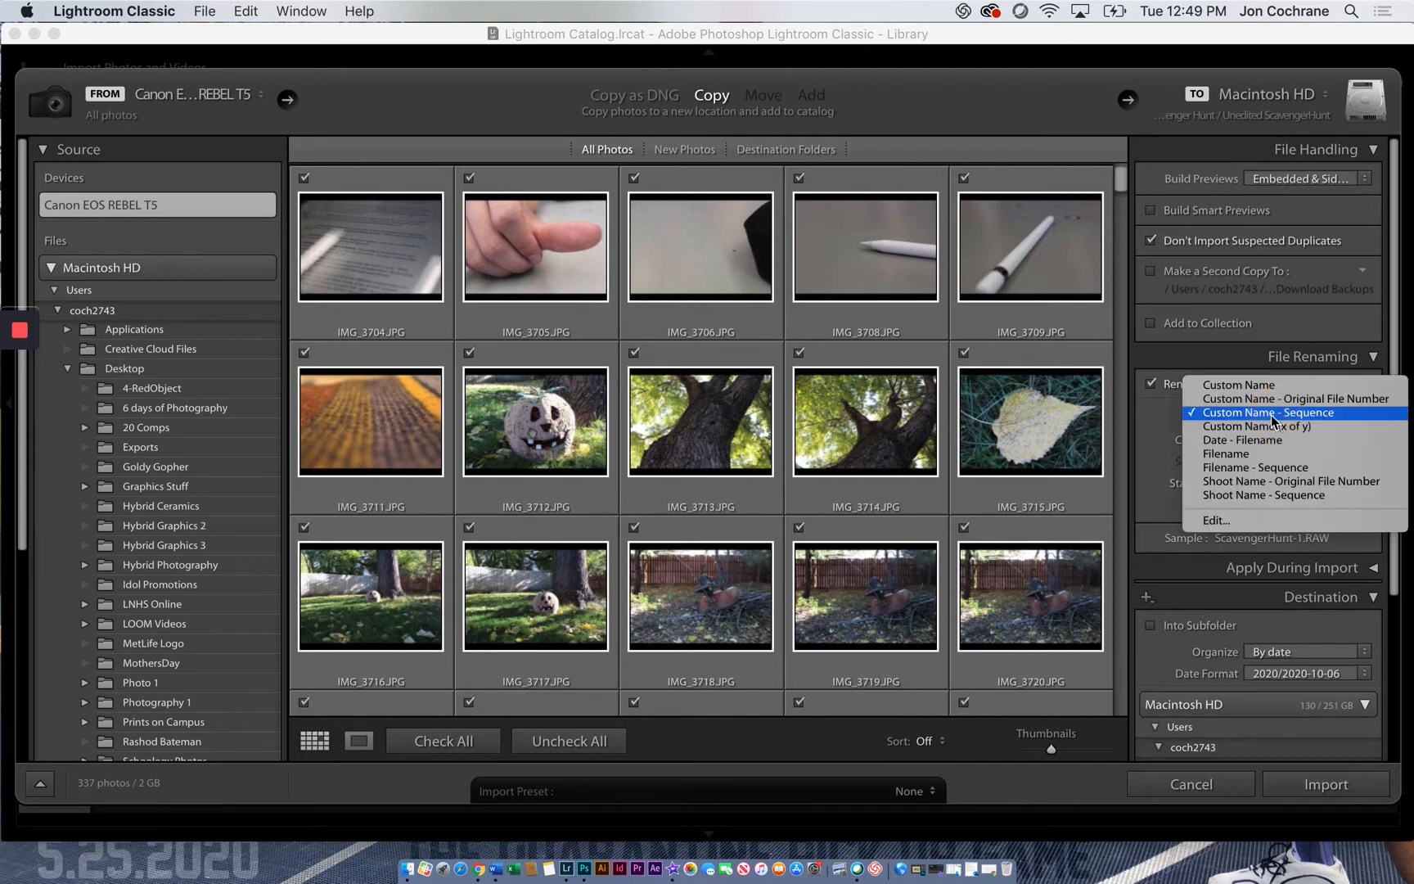
click(1297, 413)
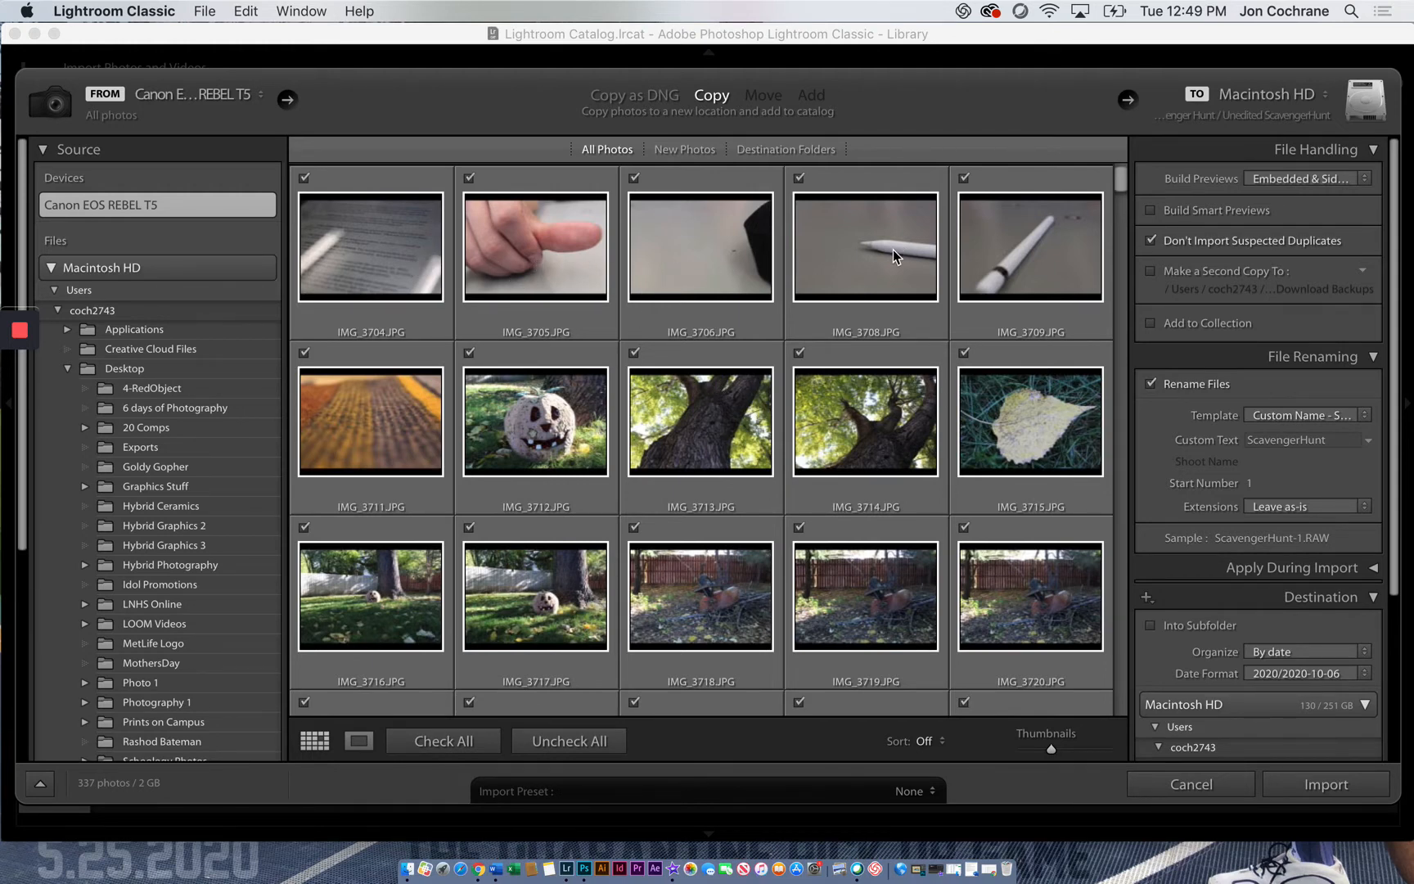
scroll(1030, 278, down, 10)
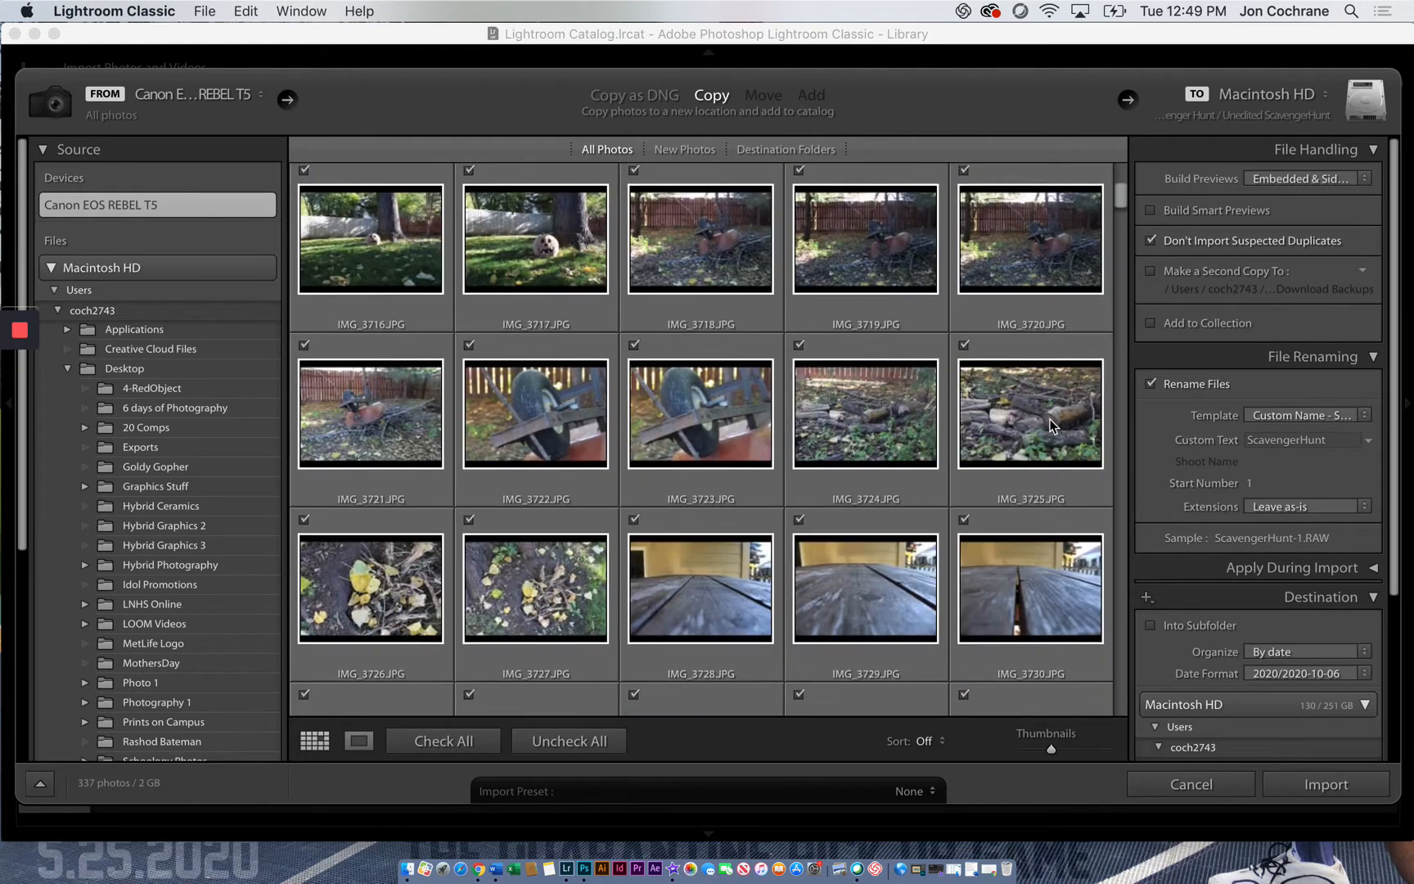
scroll(1050, 420, down, 5)
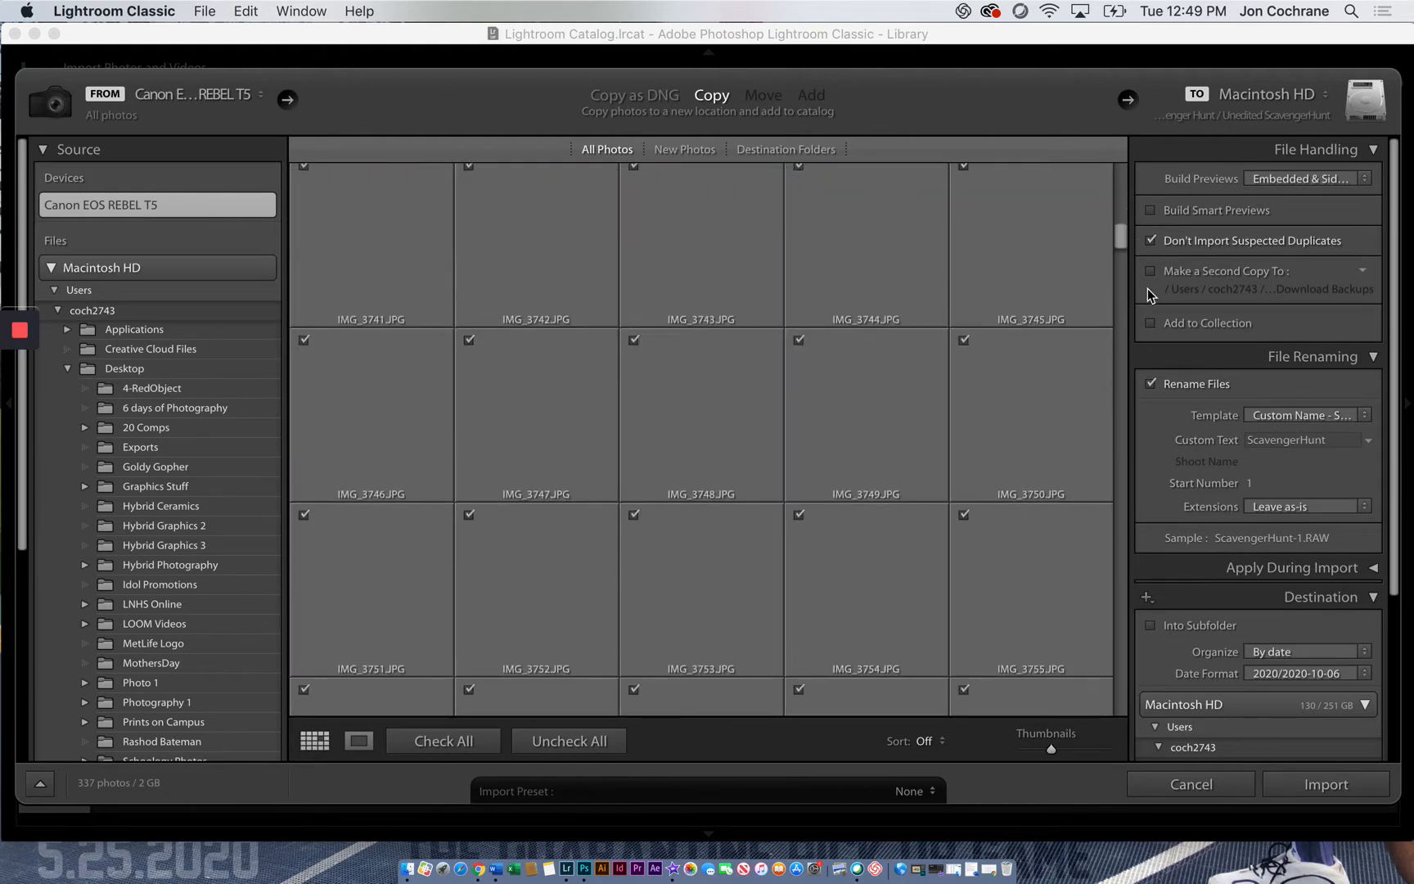
drag(1116, 237, 1121, 174)
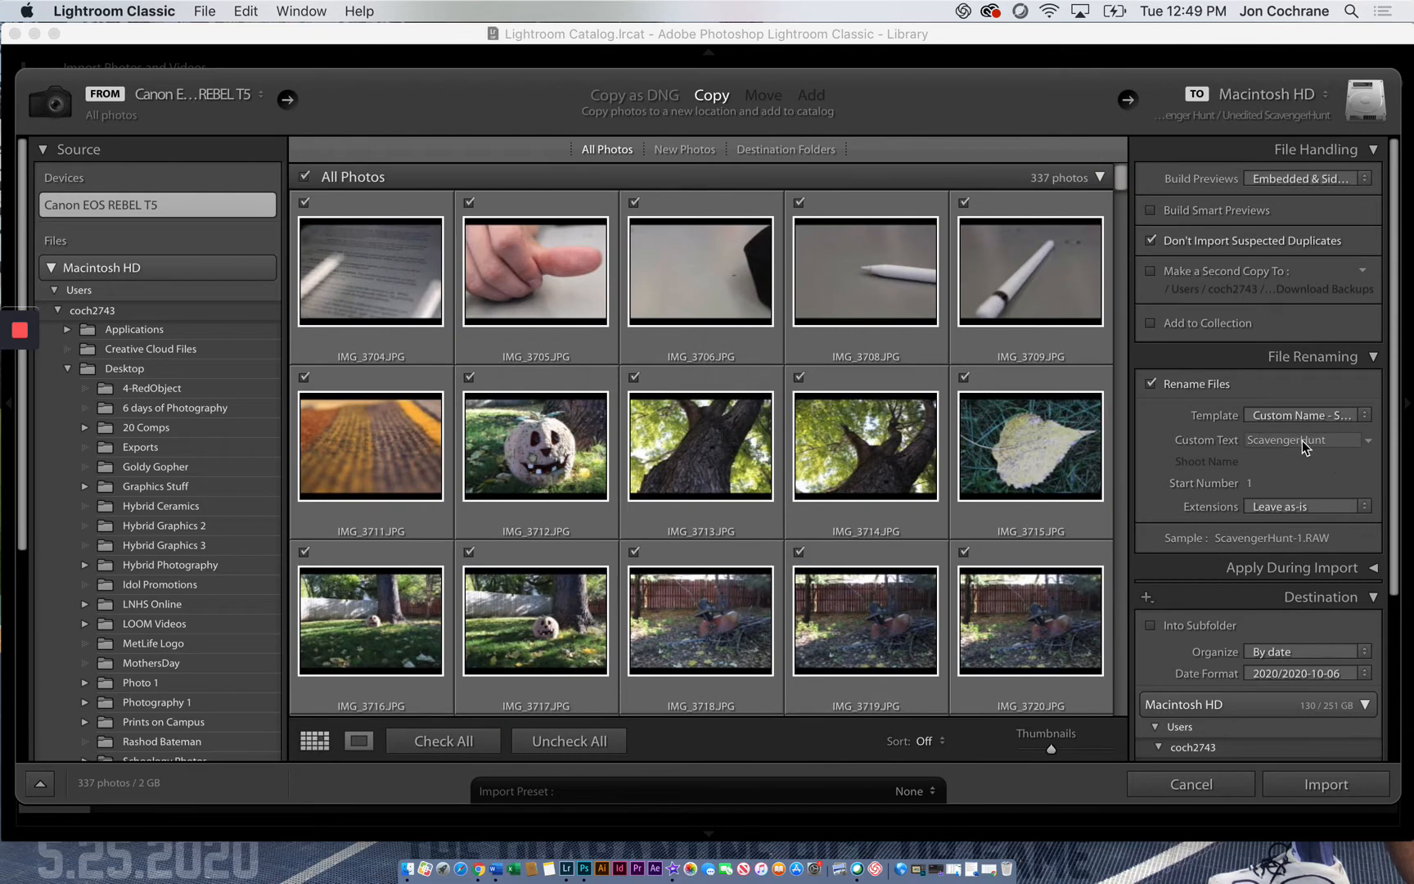
Select the photos from IMG_3704 through IMG_4057, uncheck and recheck them for import, and clear the selection
scroll(1254, 589, down, 3)
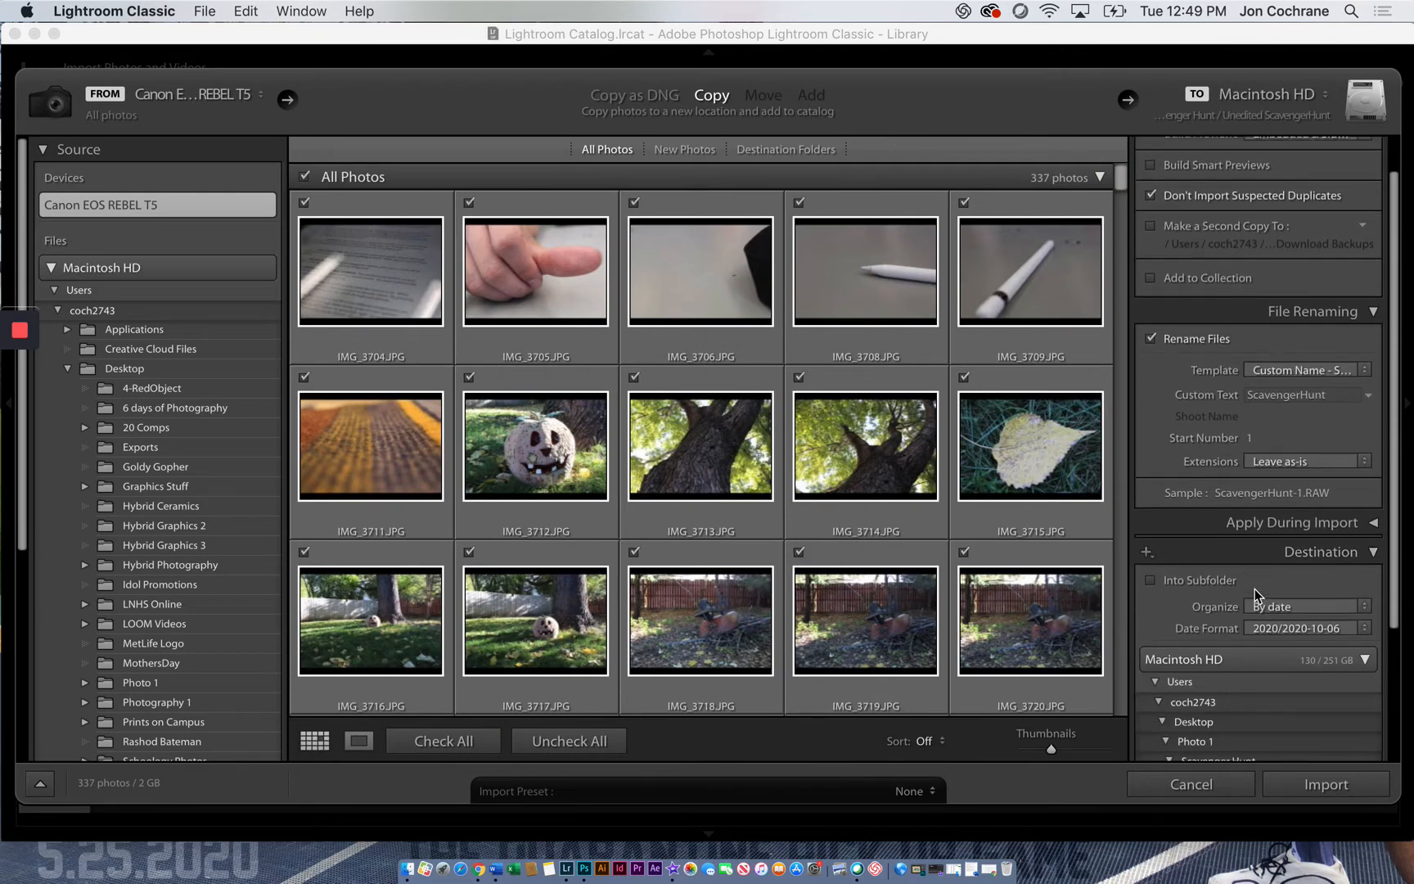
scroll(1259, 587, down, 5)
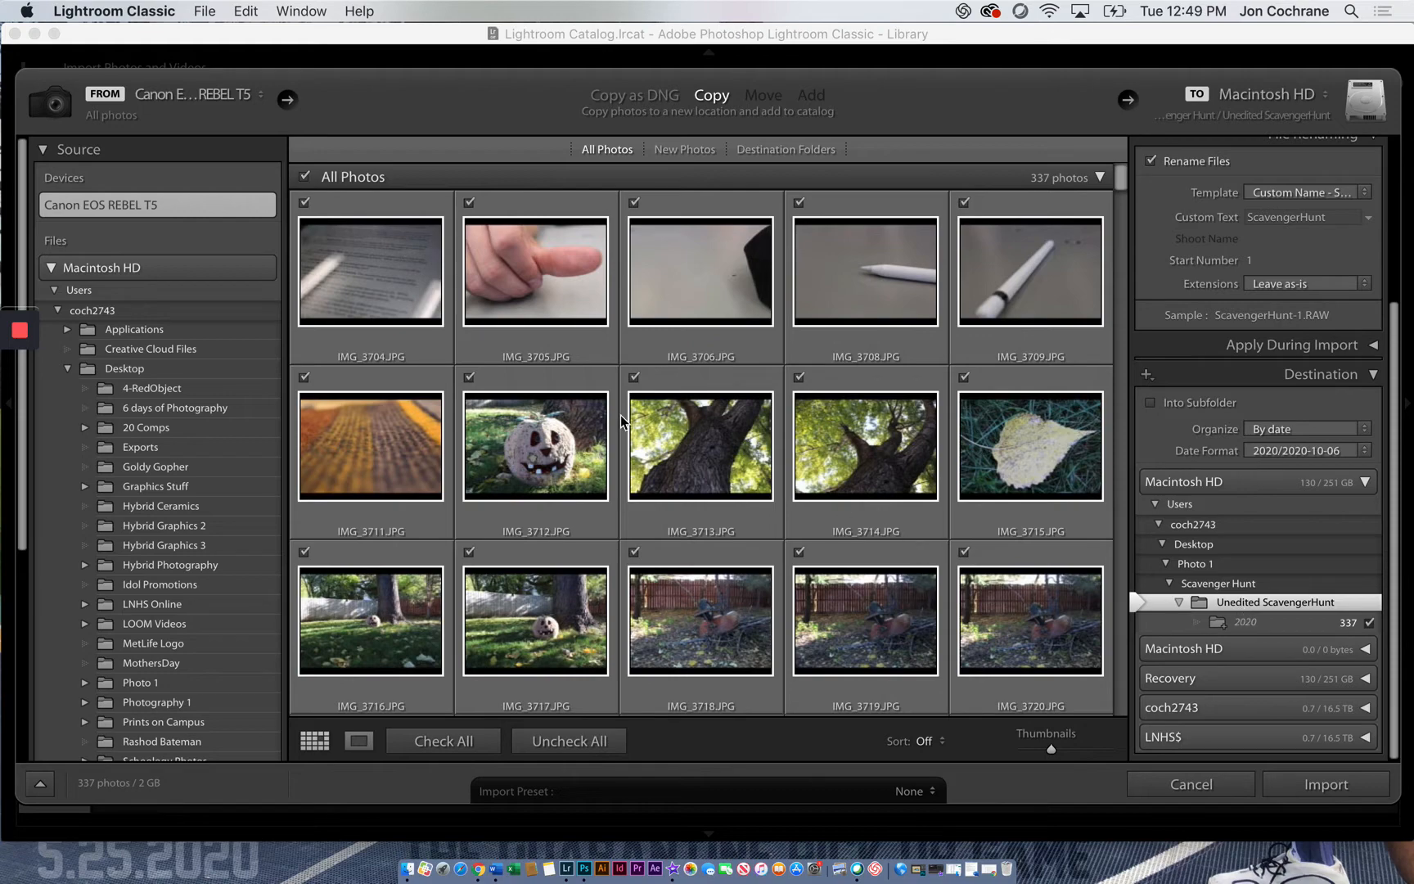
click(353, 255)
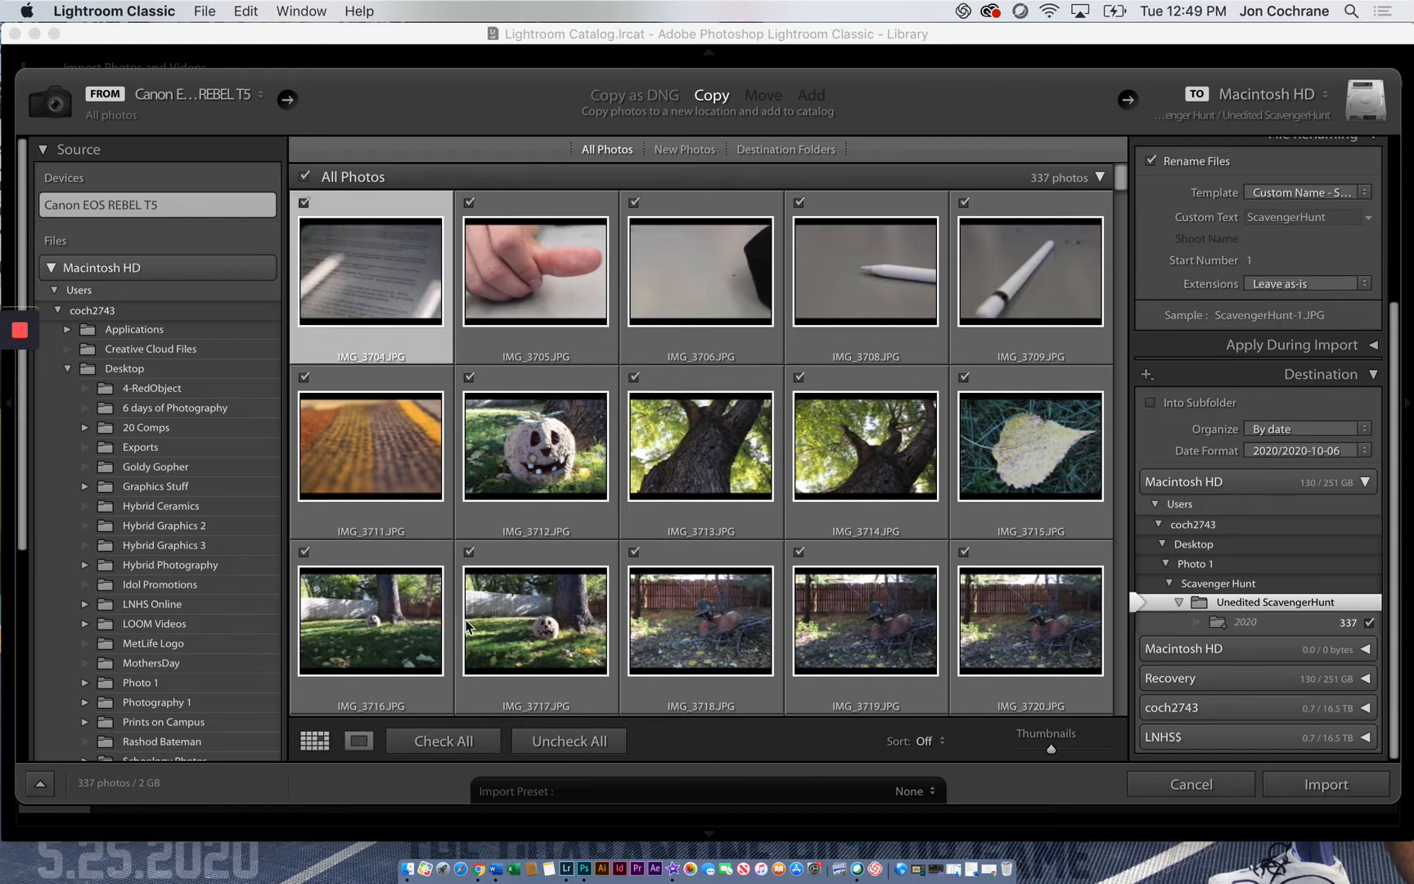
scroll(446, 626, down, 15)
drag(1120, 228, 1143, 732)
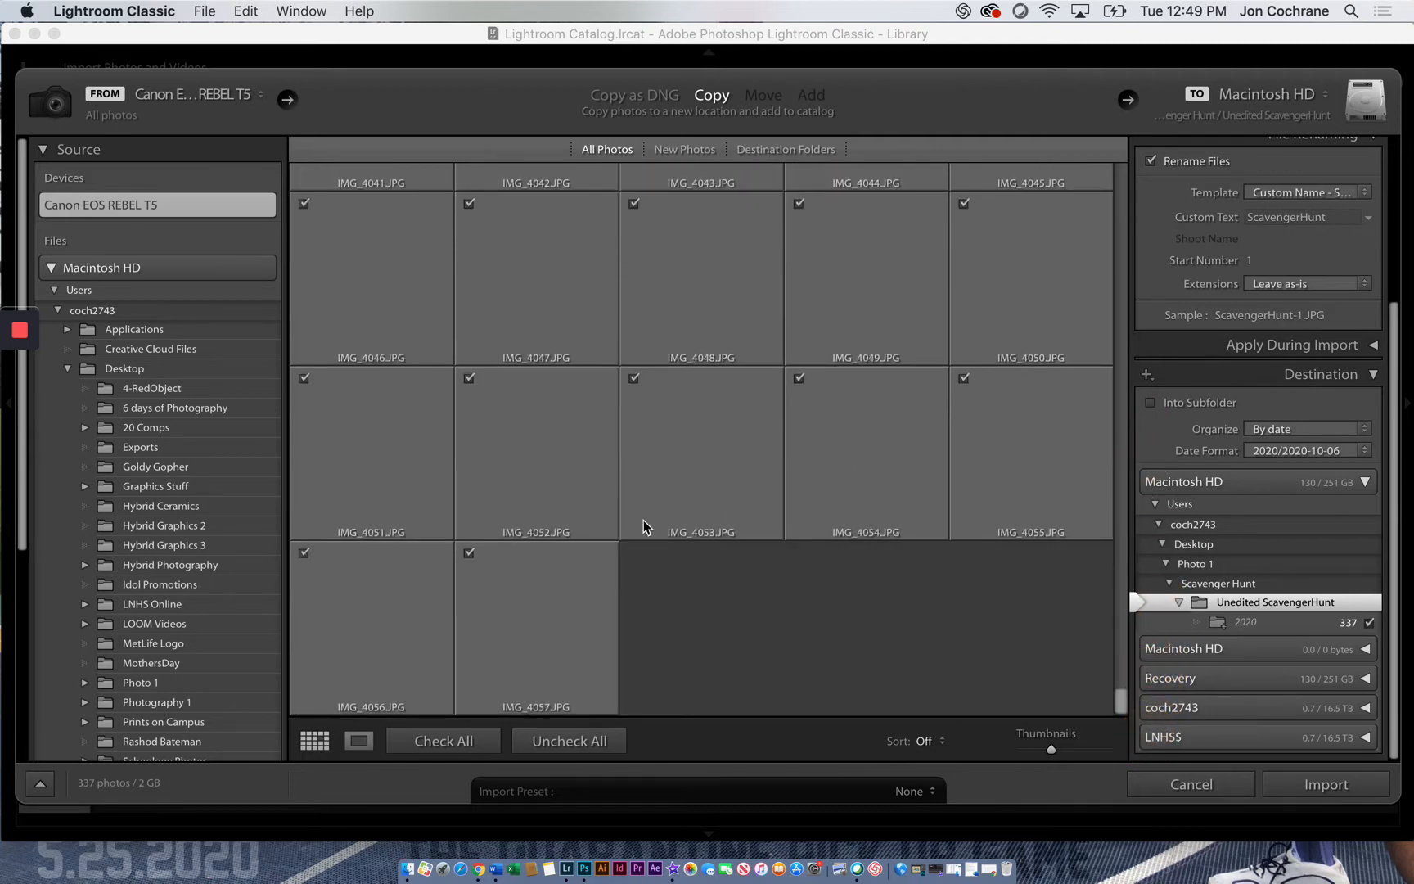
shift+click(528, 639)
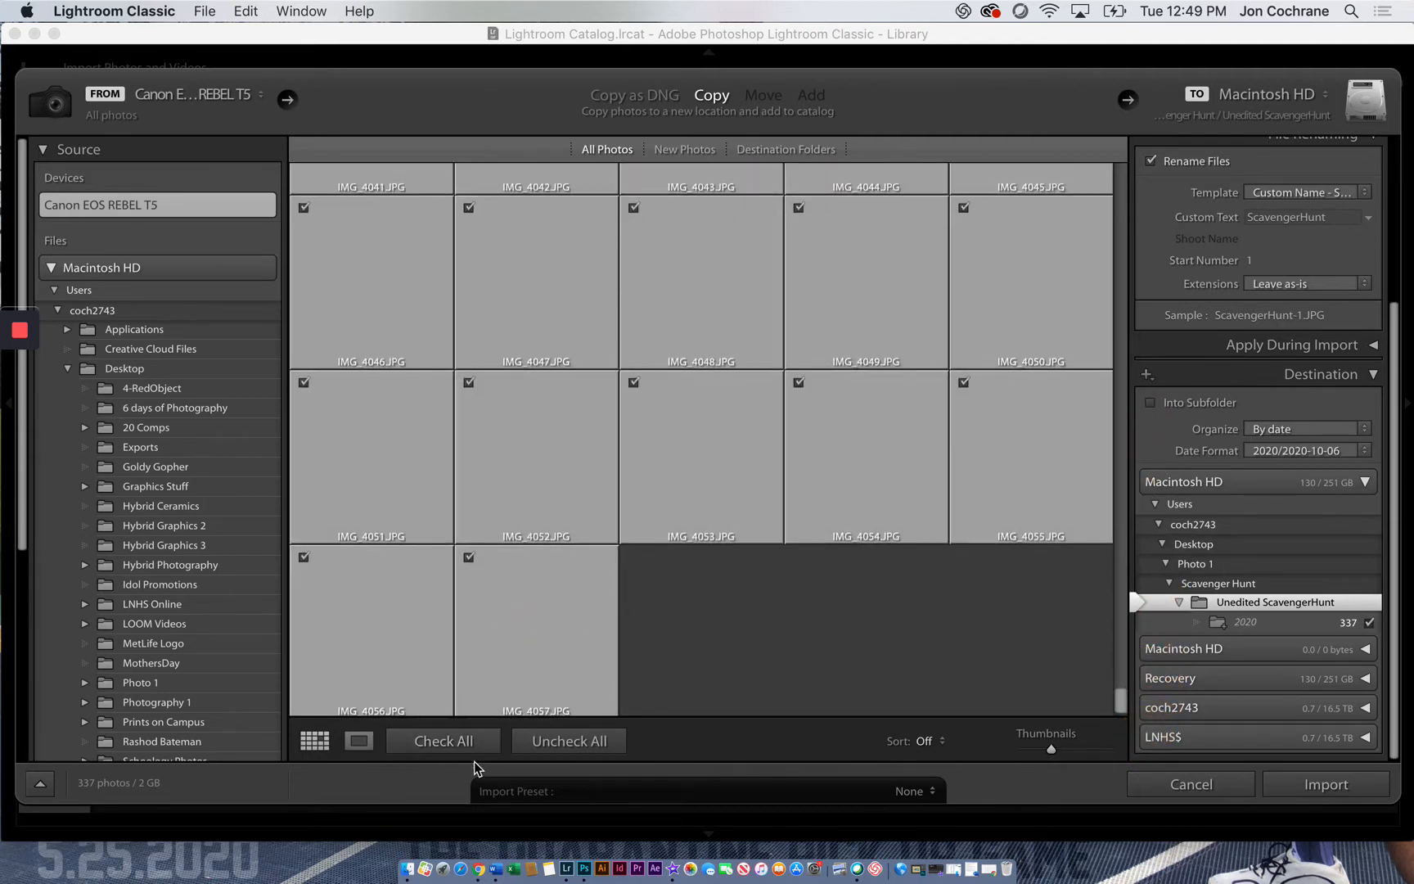
click(554, 741)
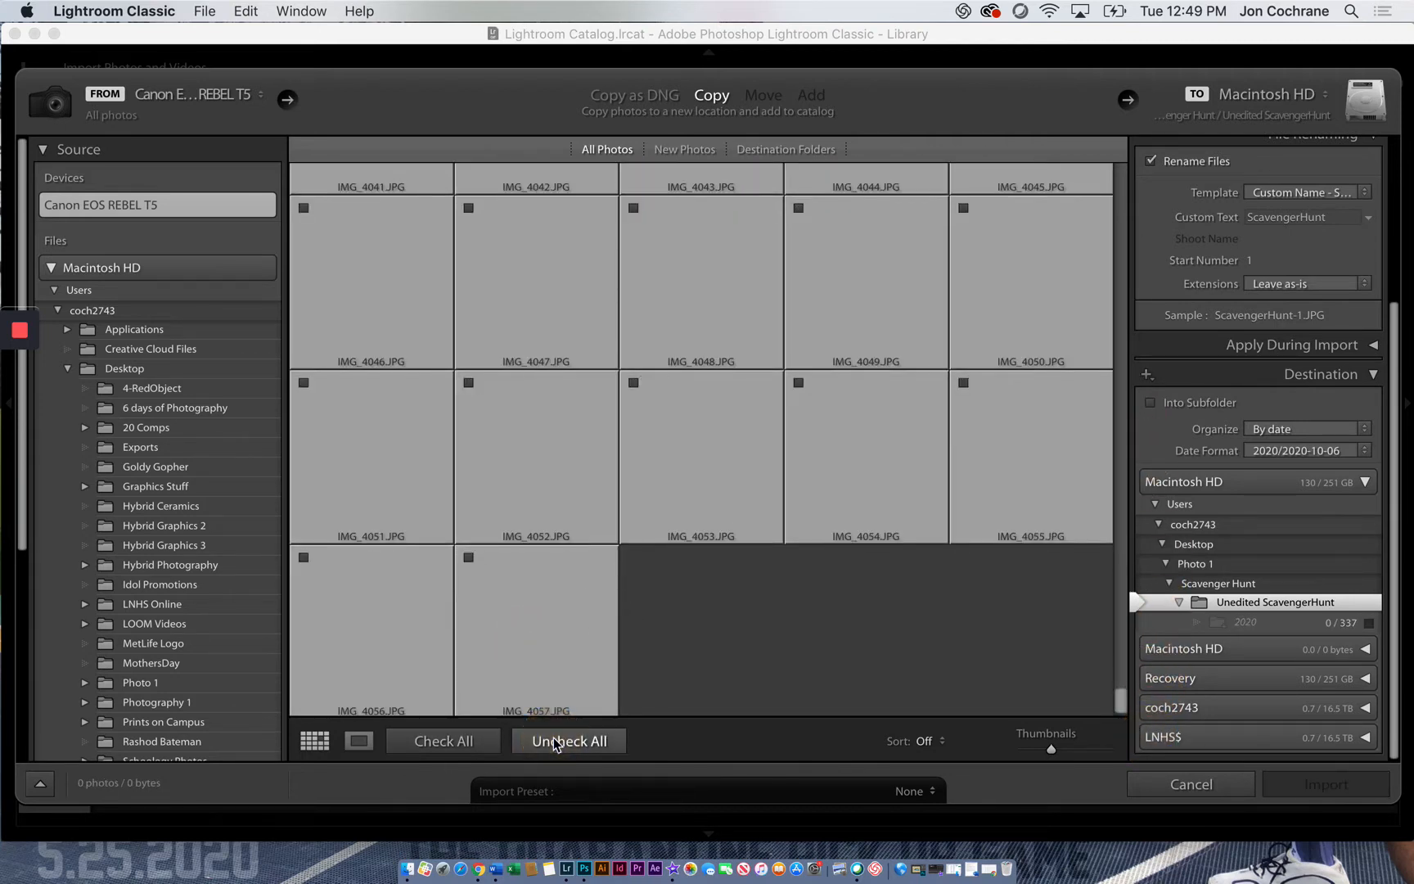
click(454, 743)
click(659, 663)
scroll(622, 630, up, 10)
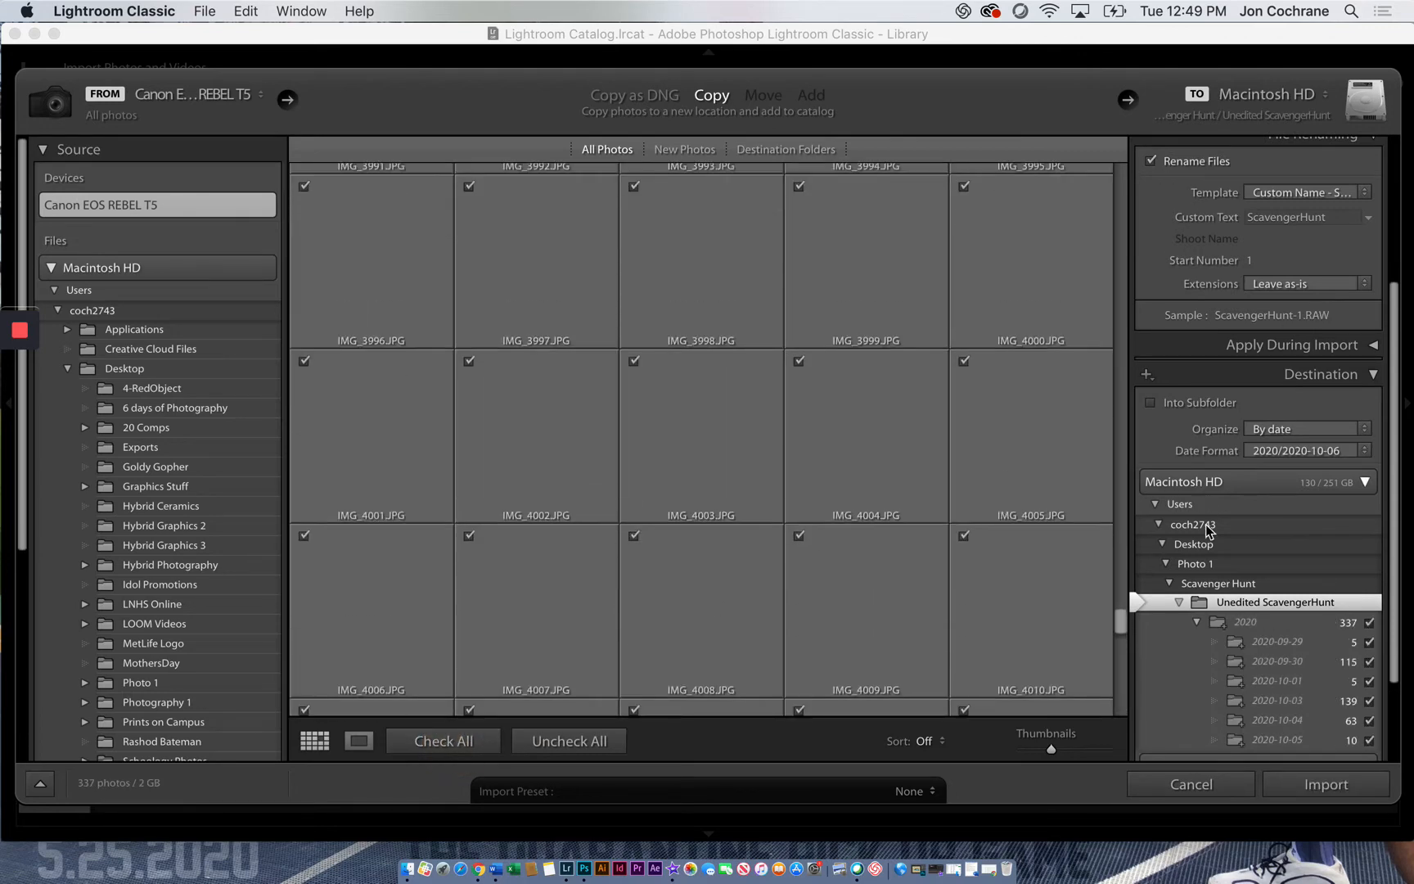
drag(1121, 619, 1145, 67)
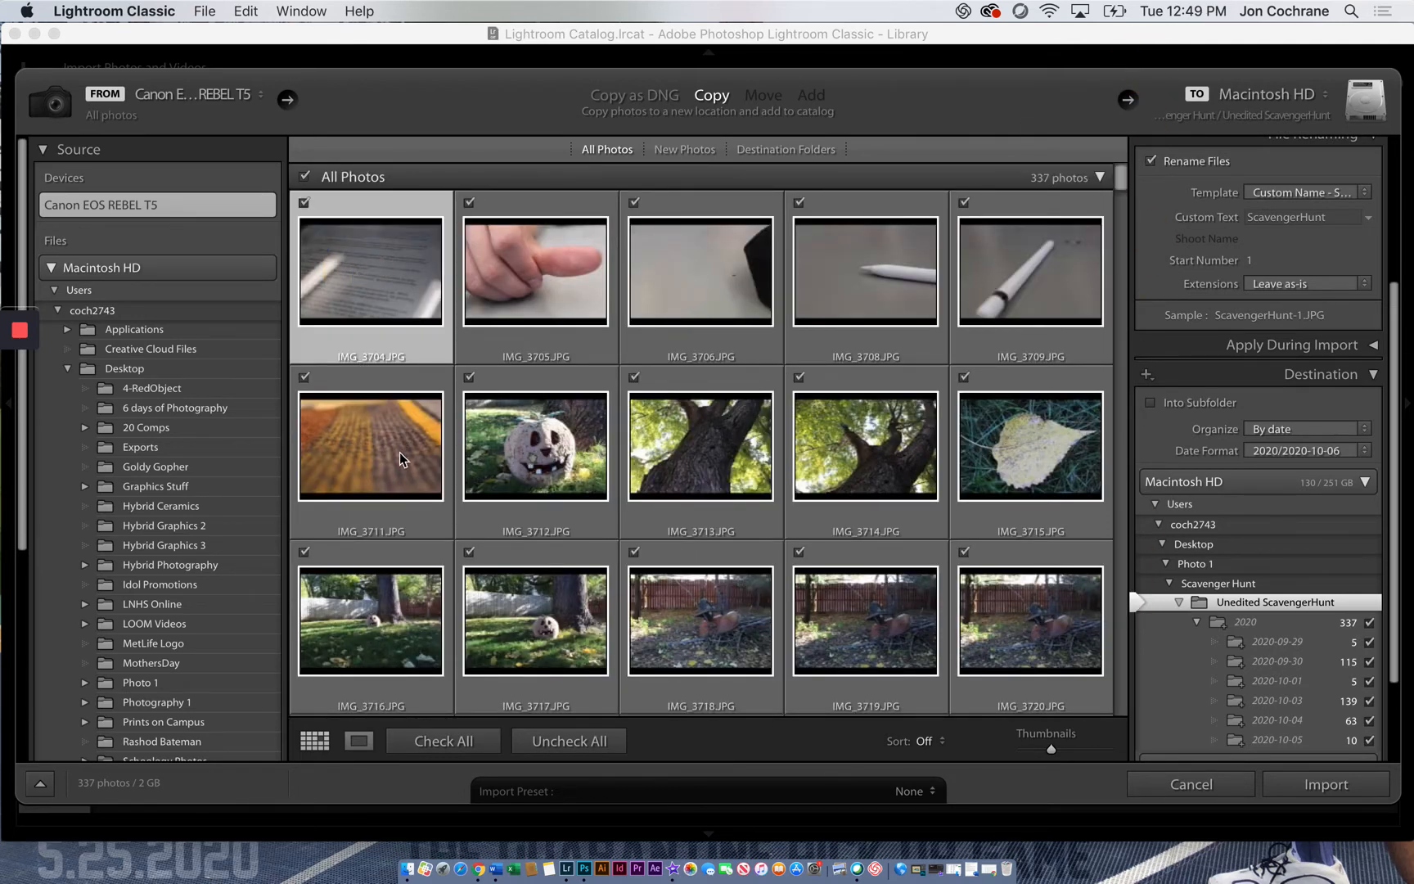
Select the full range IMG_3704 to IMG_4057, check every photo and start the import
scroll(398, 452, down, 10)
drag(1121, 218, 1133, 777)
drag(1121, 463, 1127, 769)
click(508, 657)
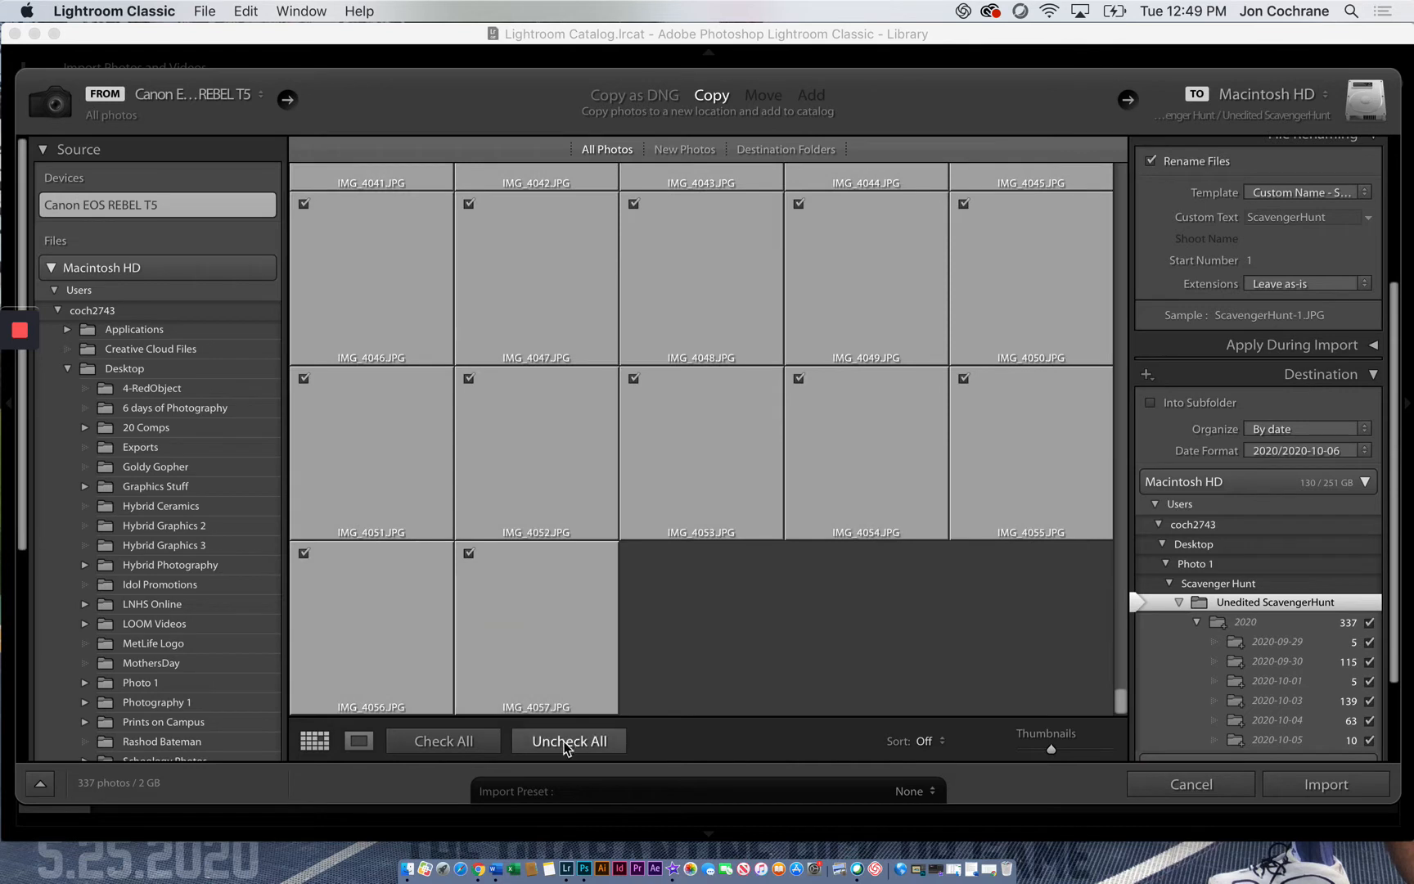
click(450, 743)
click(559, 741)
click(455, 741)
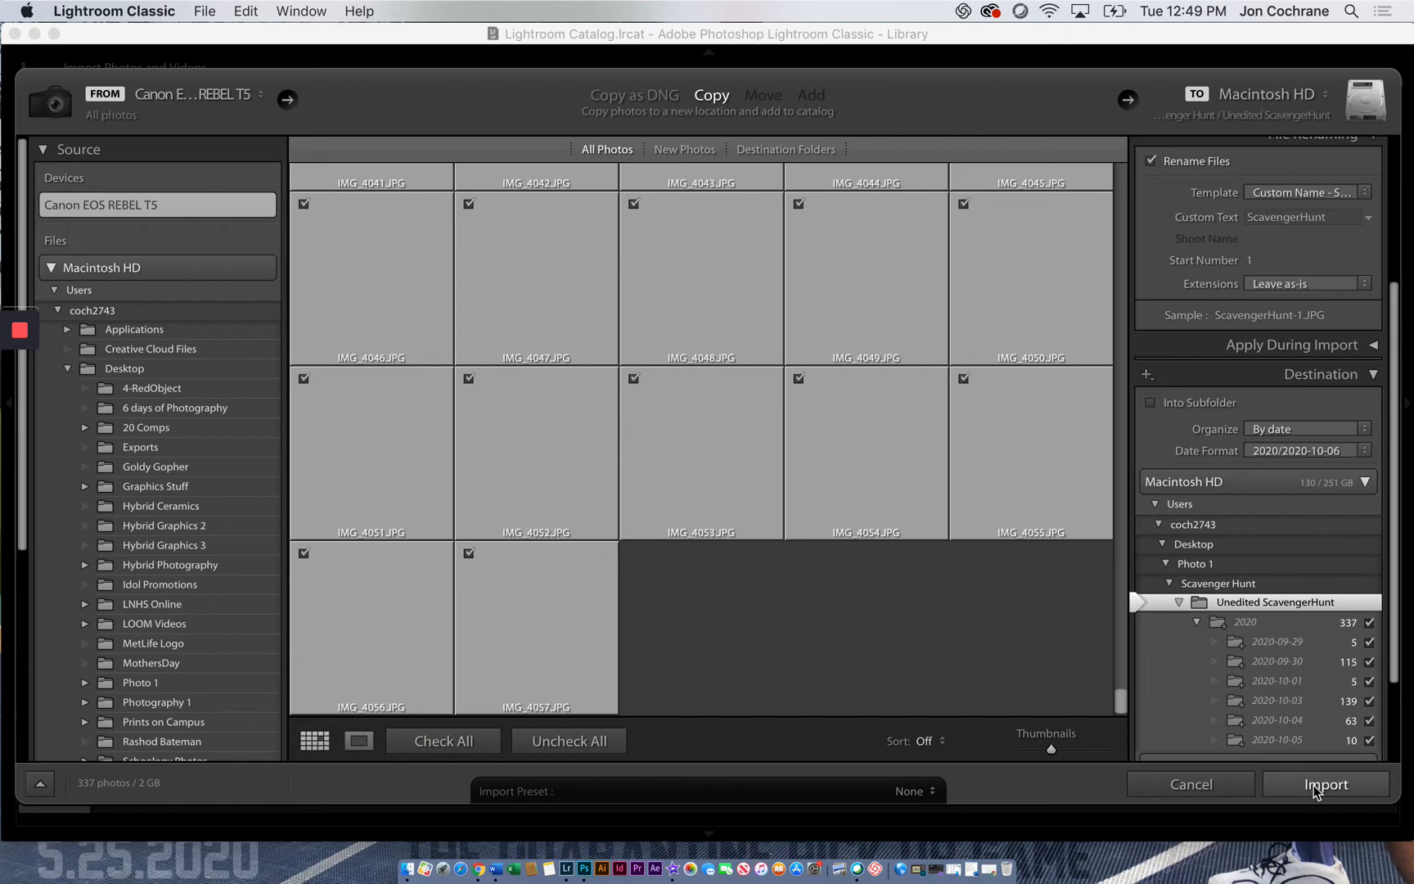
click(1315, 792)
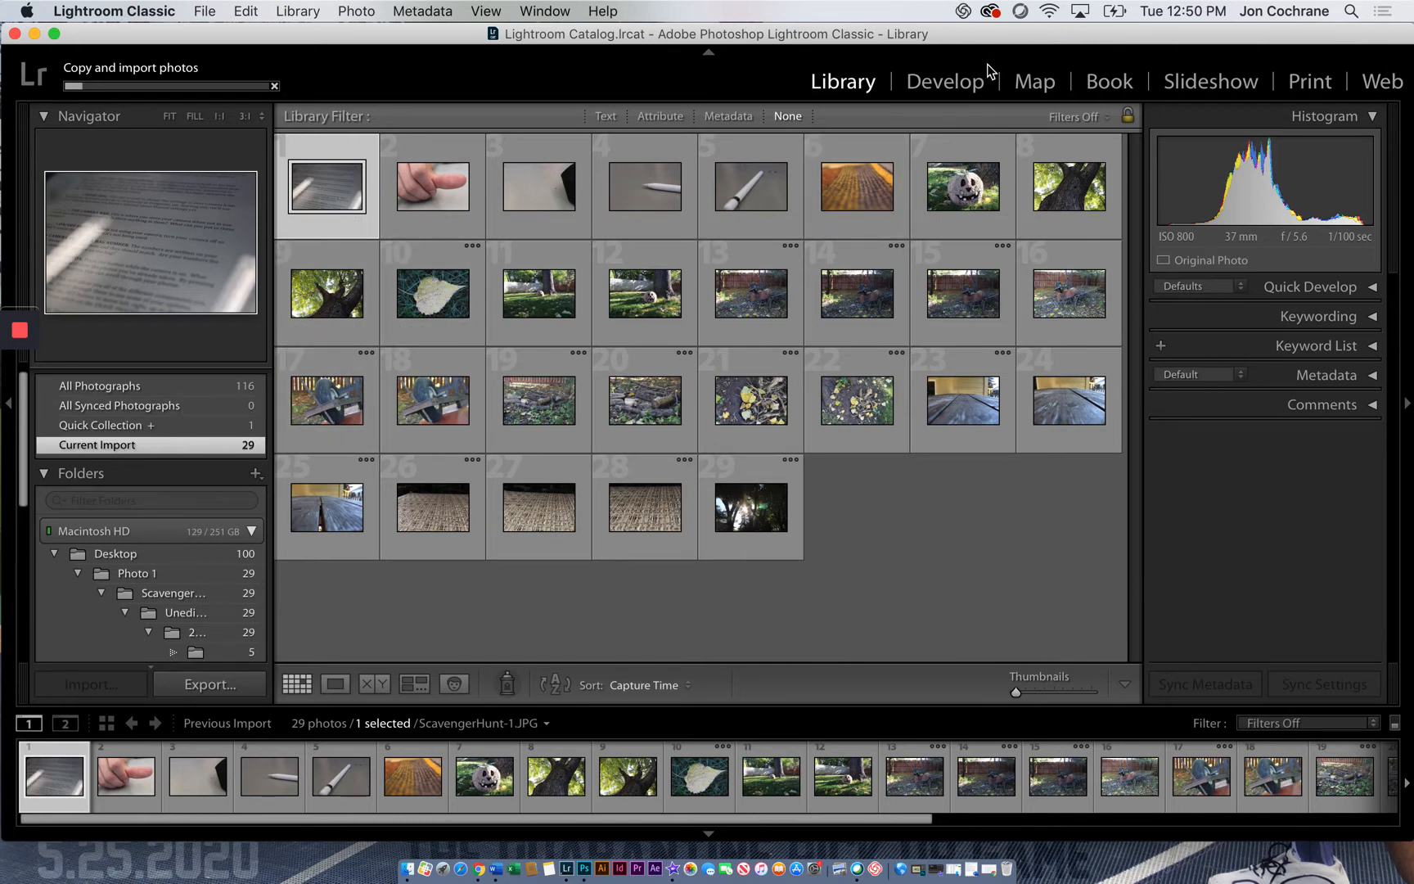
Open ScavengerHunt-7.JPG in the Develop module and set Highlights to -70, Shadows to +61, Whites to -58 and Blacks to -35
click(945, 82)
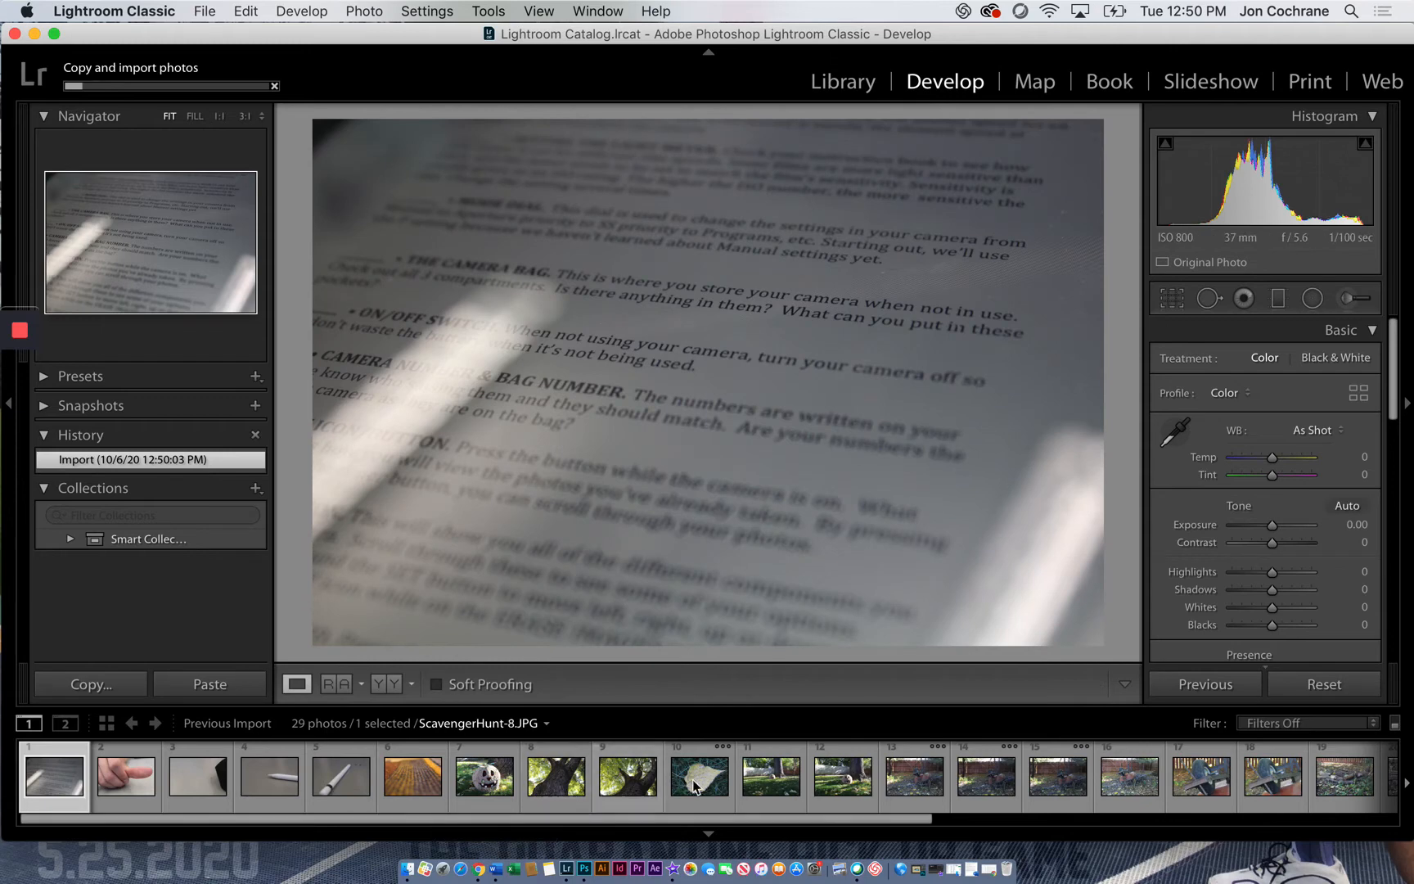
click(483, 782)
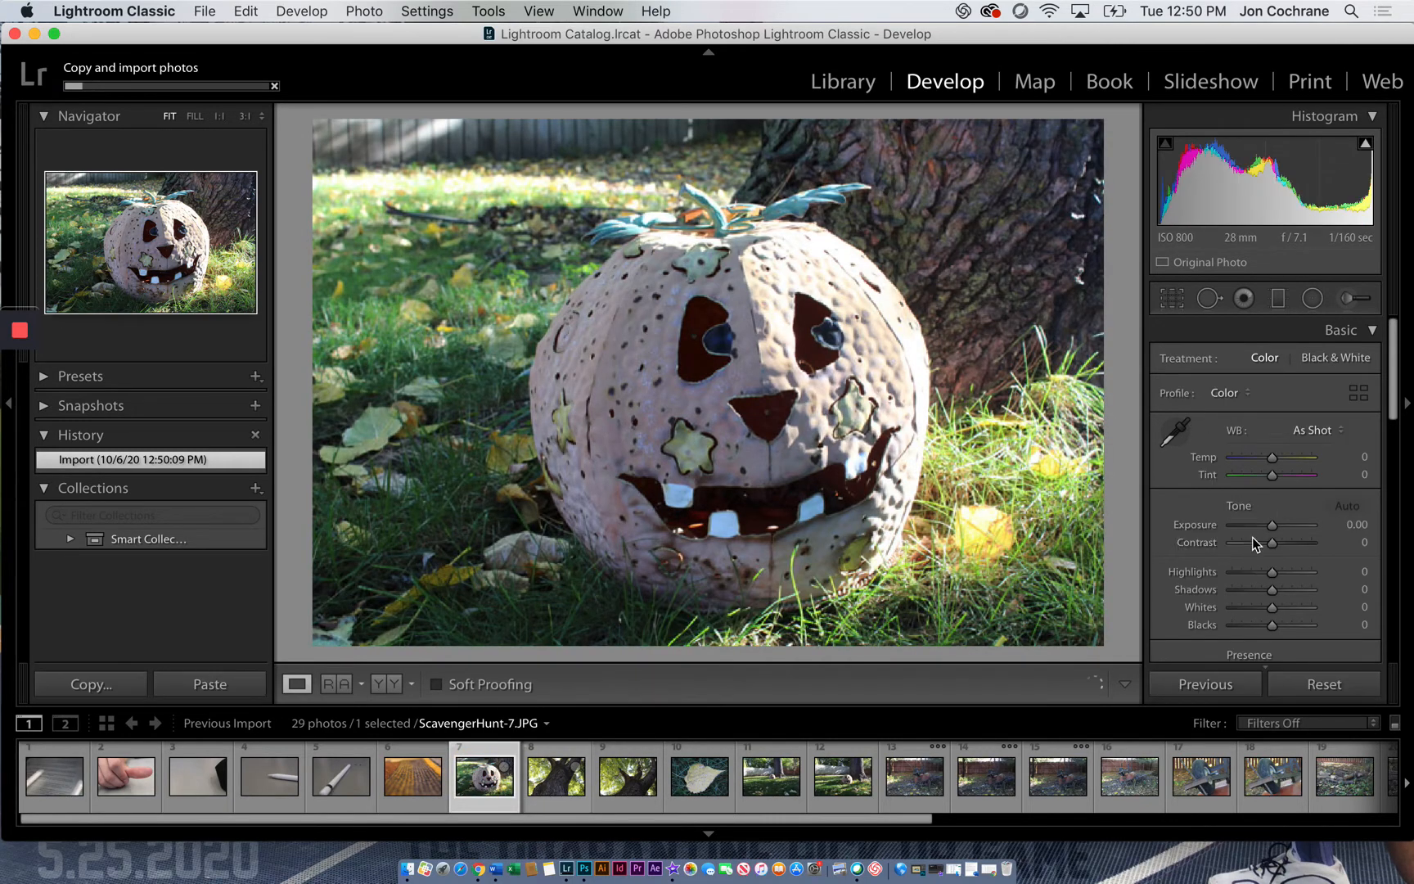
click(1245, 574)
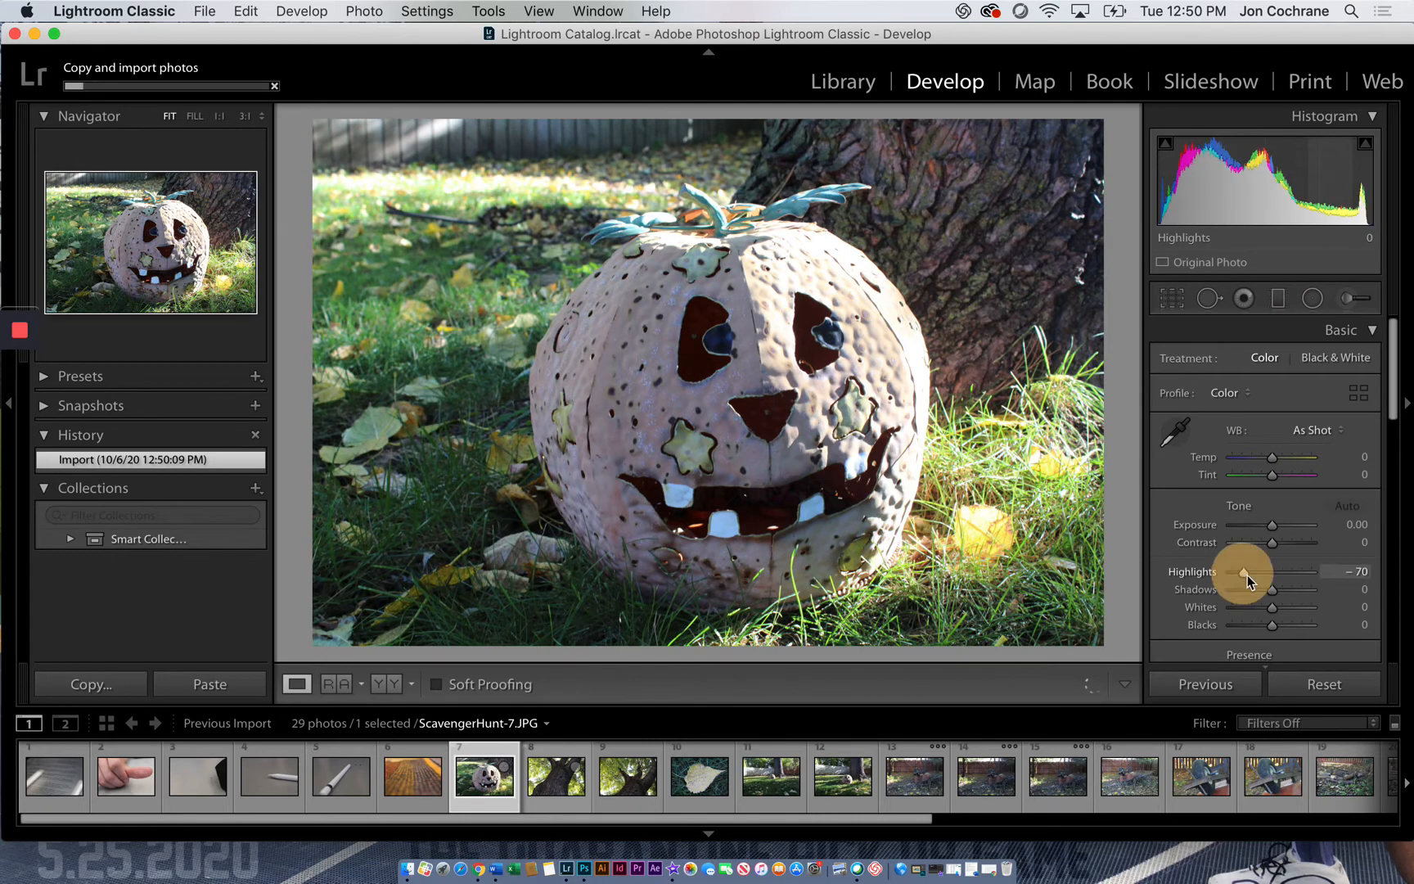
click(1251, 607)
click(1259, 623)
Enrich the pumpkin photo's color with Temp +24, Vibrance +24 and Saturation +12
drag(1275, 458, 1281, 458)
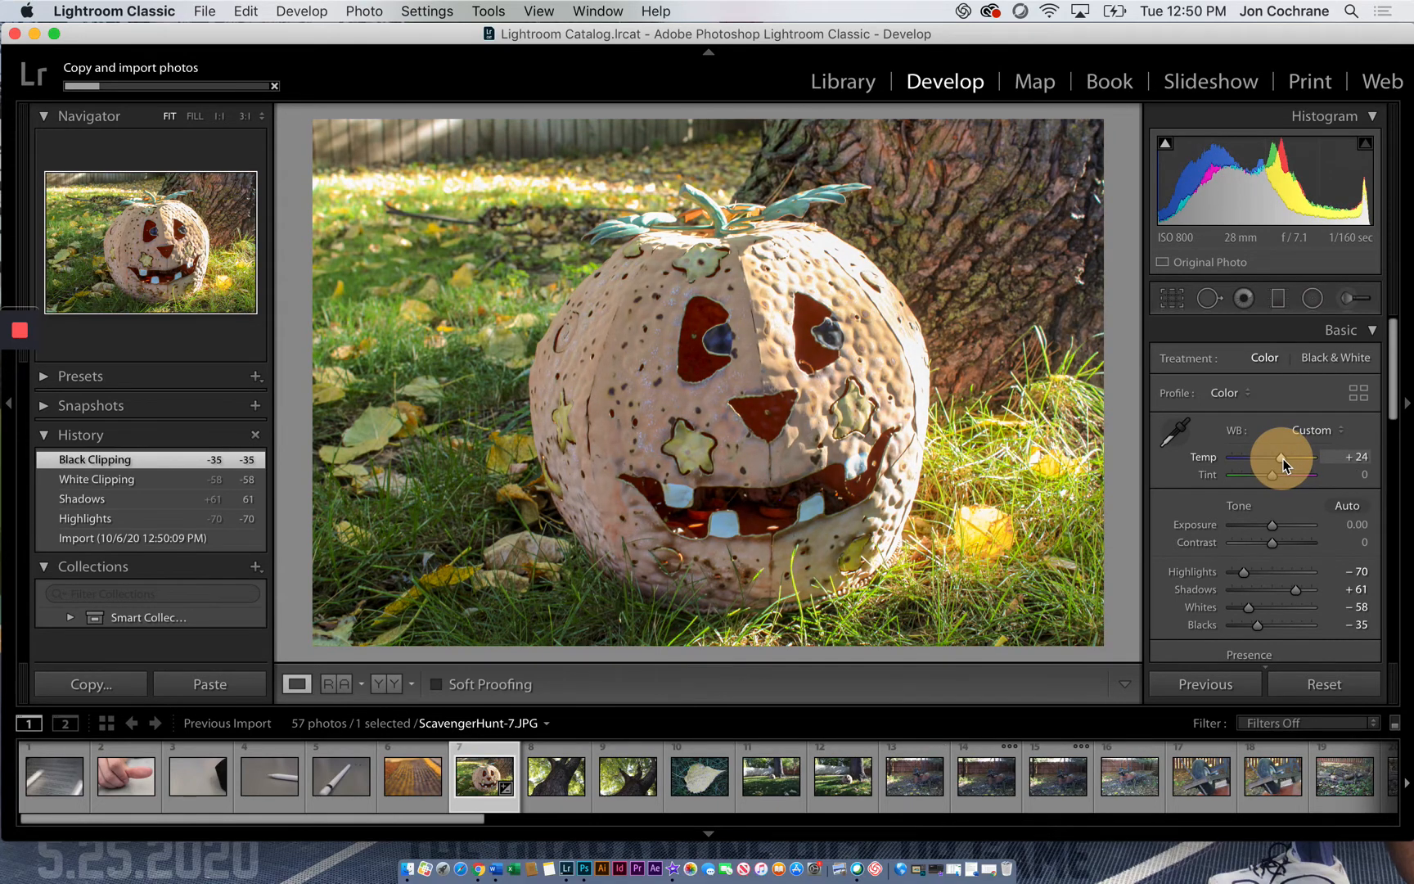
scroll(1258, 526, down, 5)
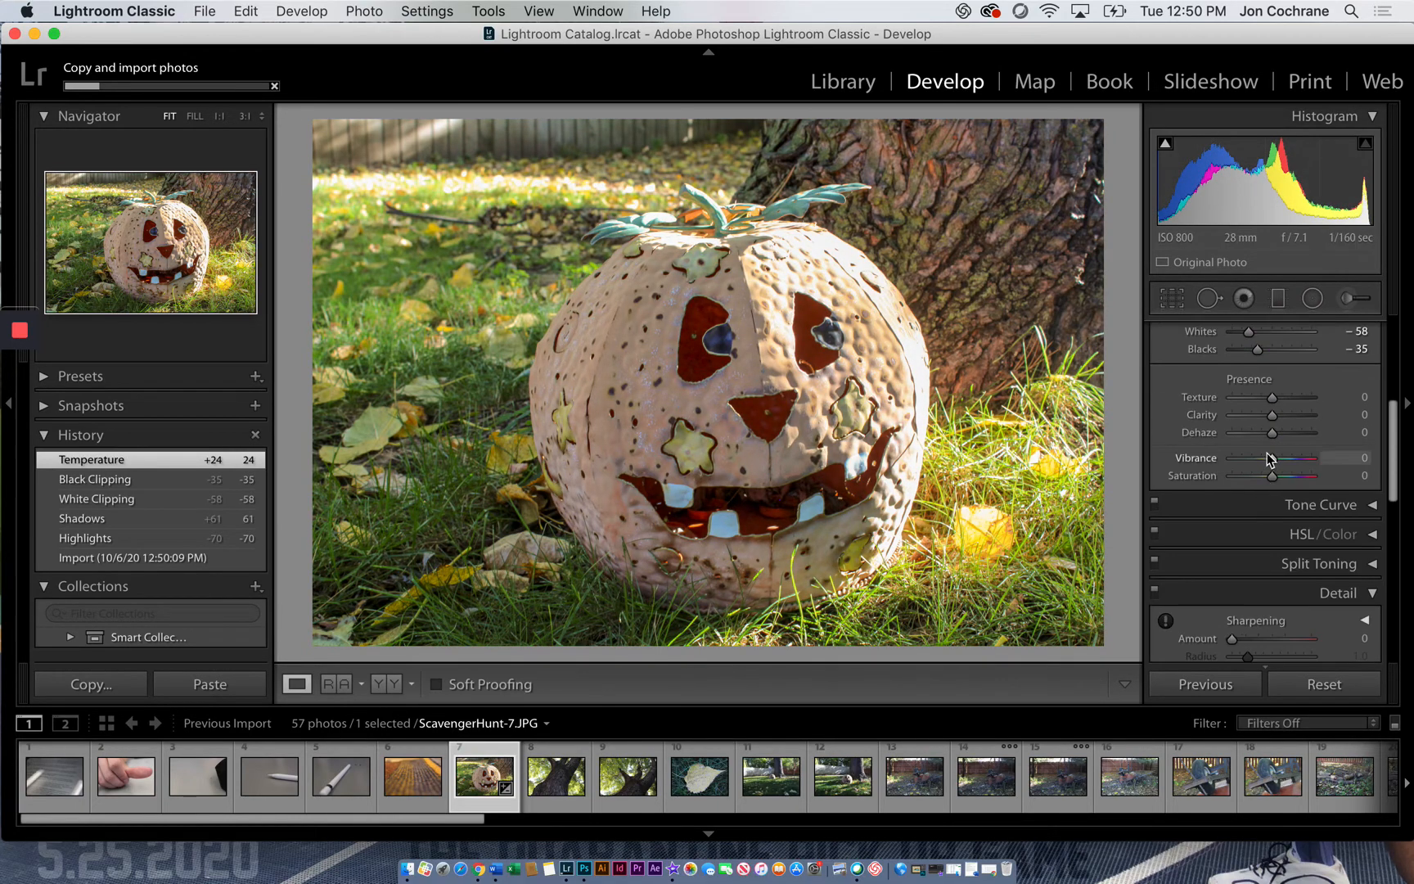
scroll(1278, 450, up, 1)
mouse_move(1284, 495)
mouse_down()
mouse_move(1331, 492)
mouse_move(1281, 496)
mouse_move(1283, 514)
mouse_up()
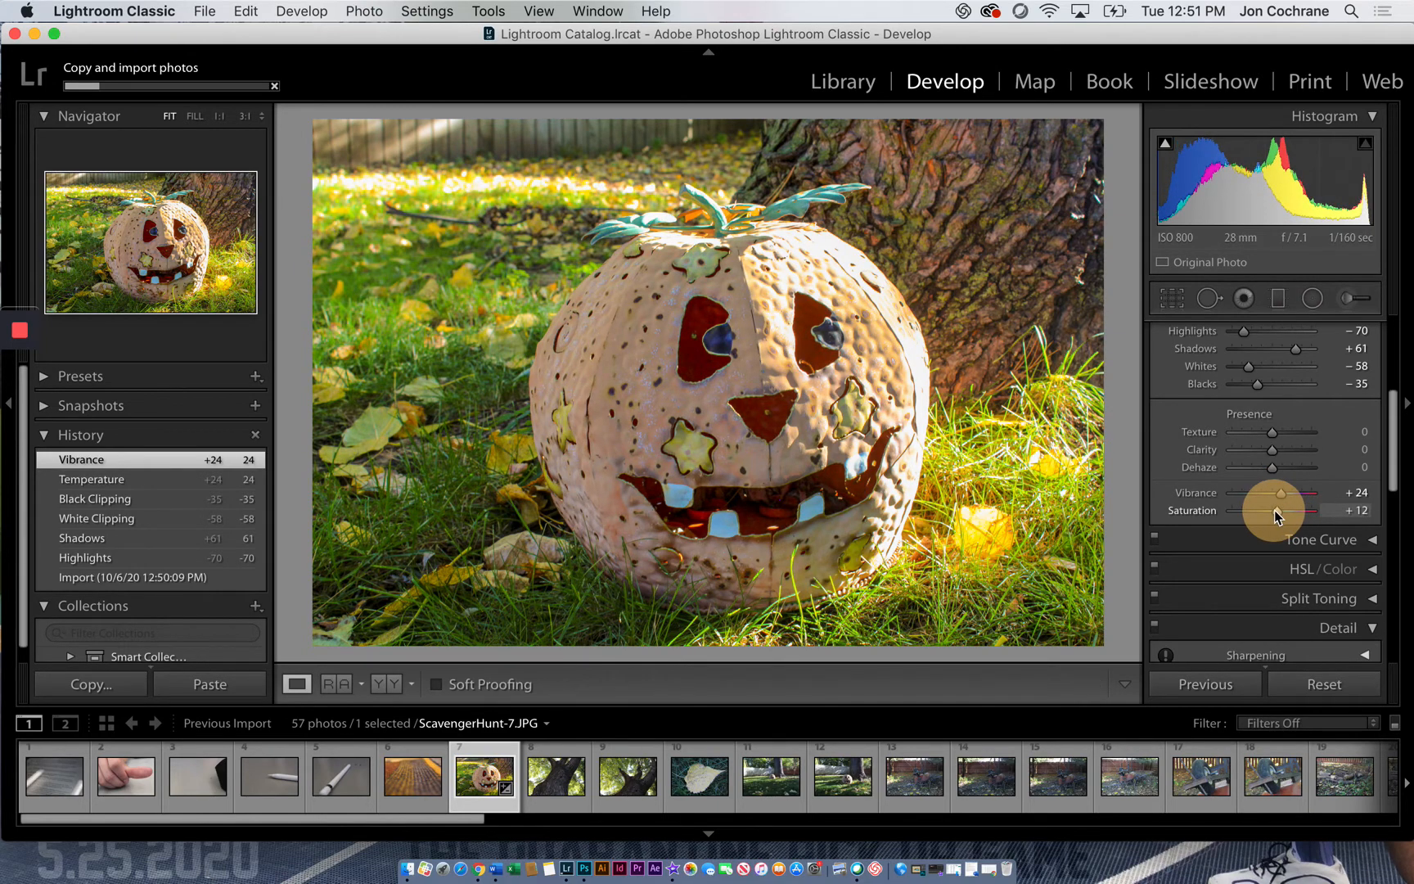
drag(1274, 509, 1275, 509)
Darken the pumpkin photo's edges with a Post-Crop Vignetting amount of -52 in Highlight Priority style
scroll(1263, 463, up, 5)
scroll(1249, 458, down, 6)
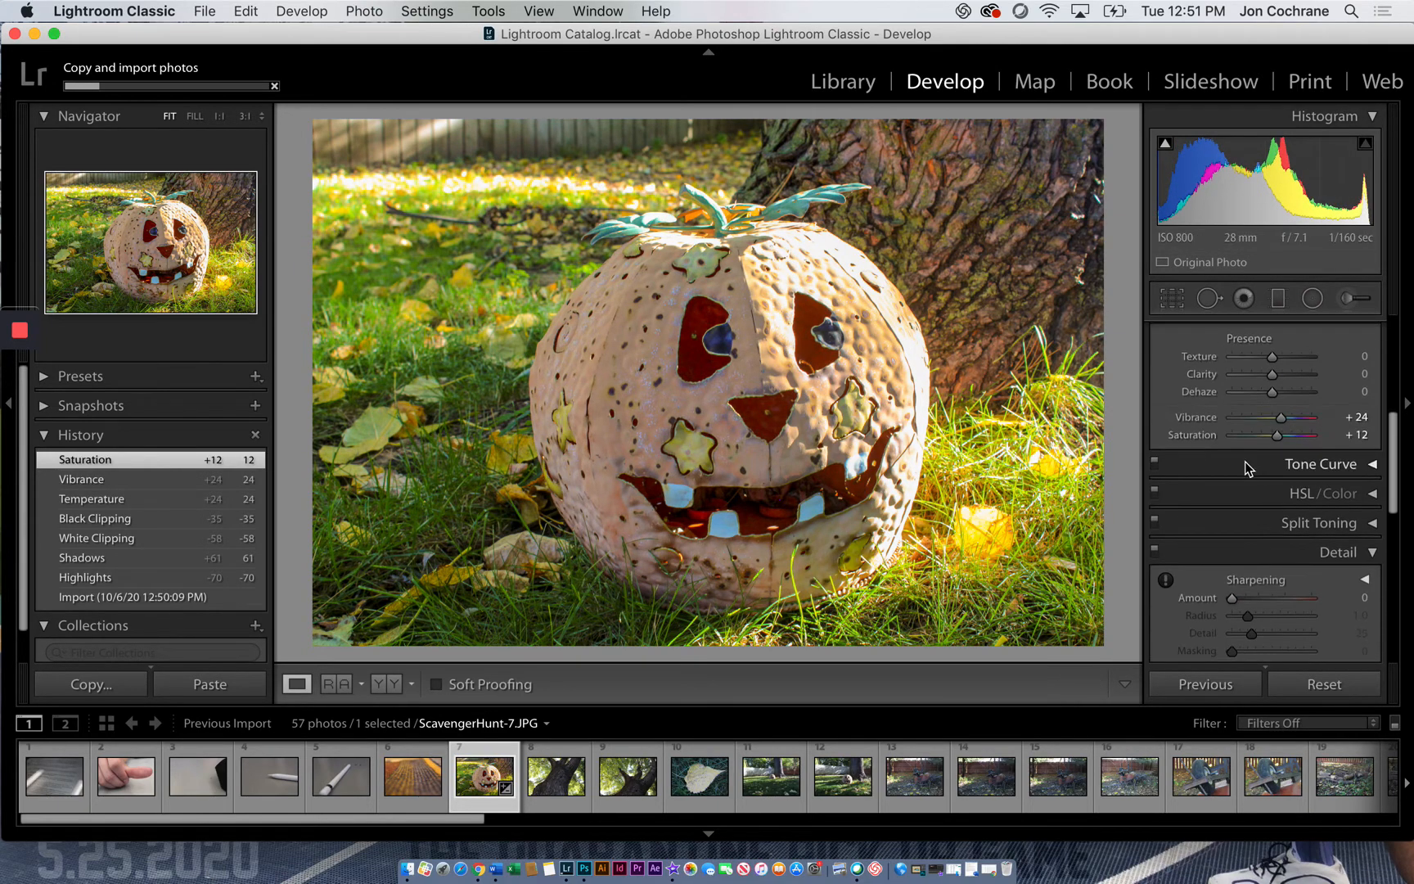
scroll(1246, 467, down, 8)
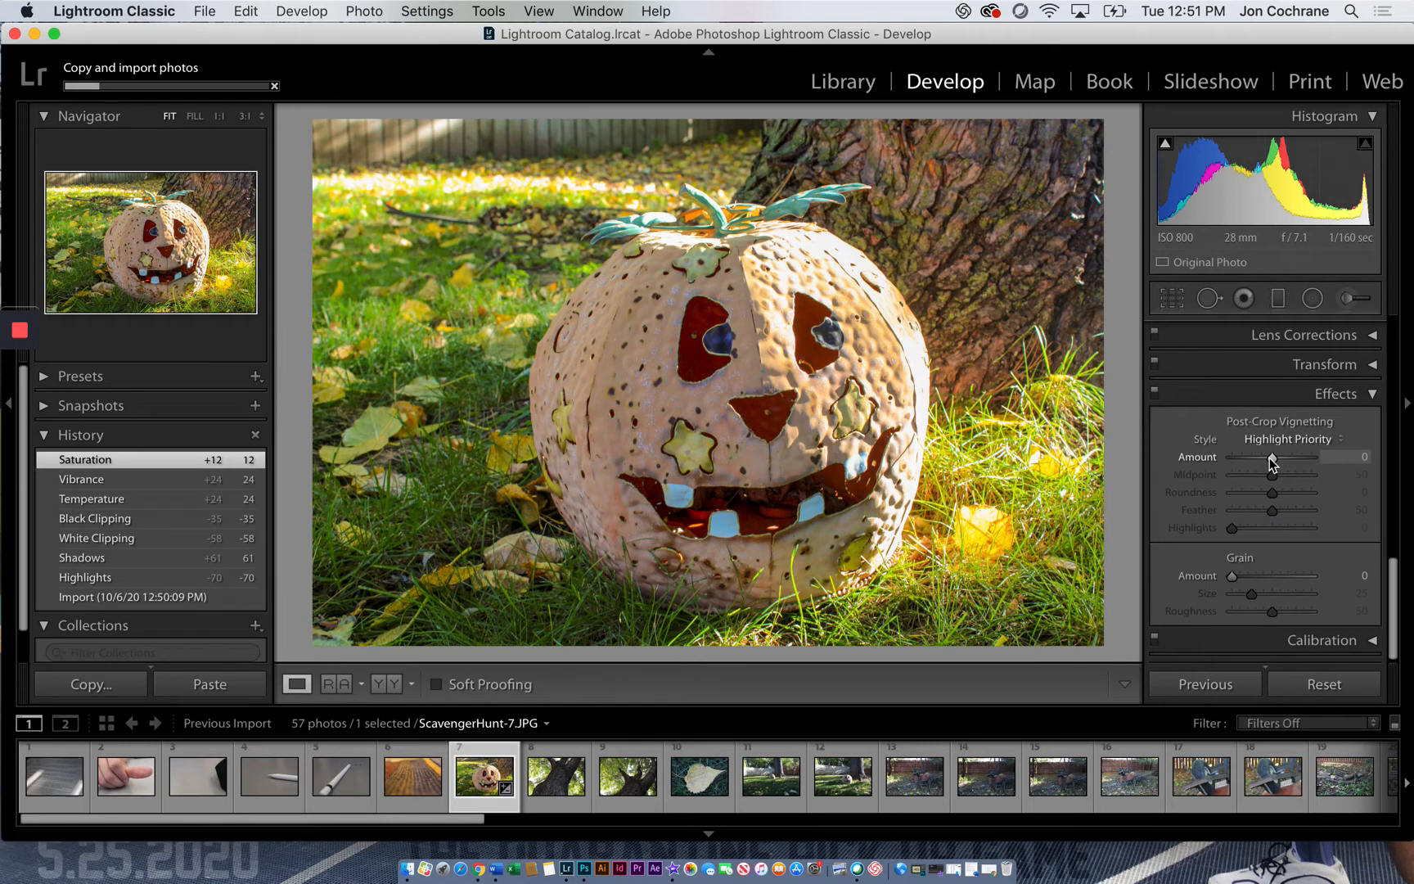
drag(1273, 460, 1251, 463)
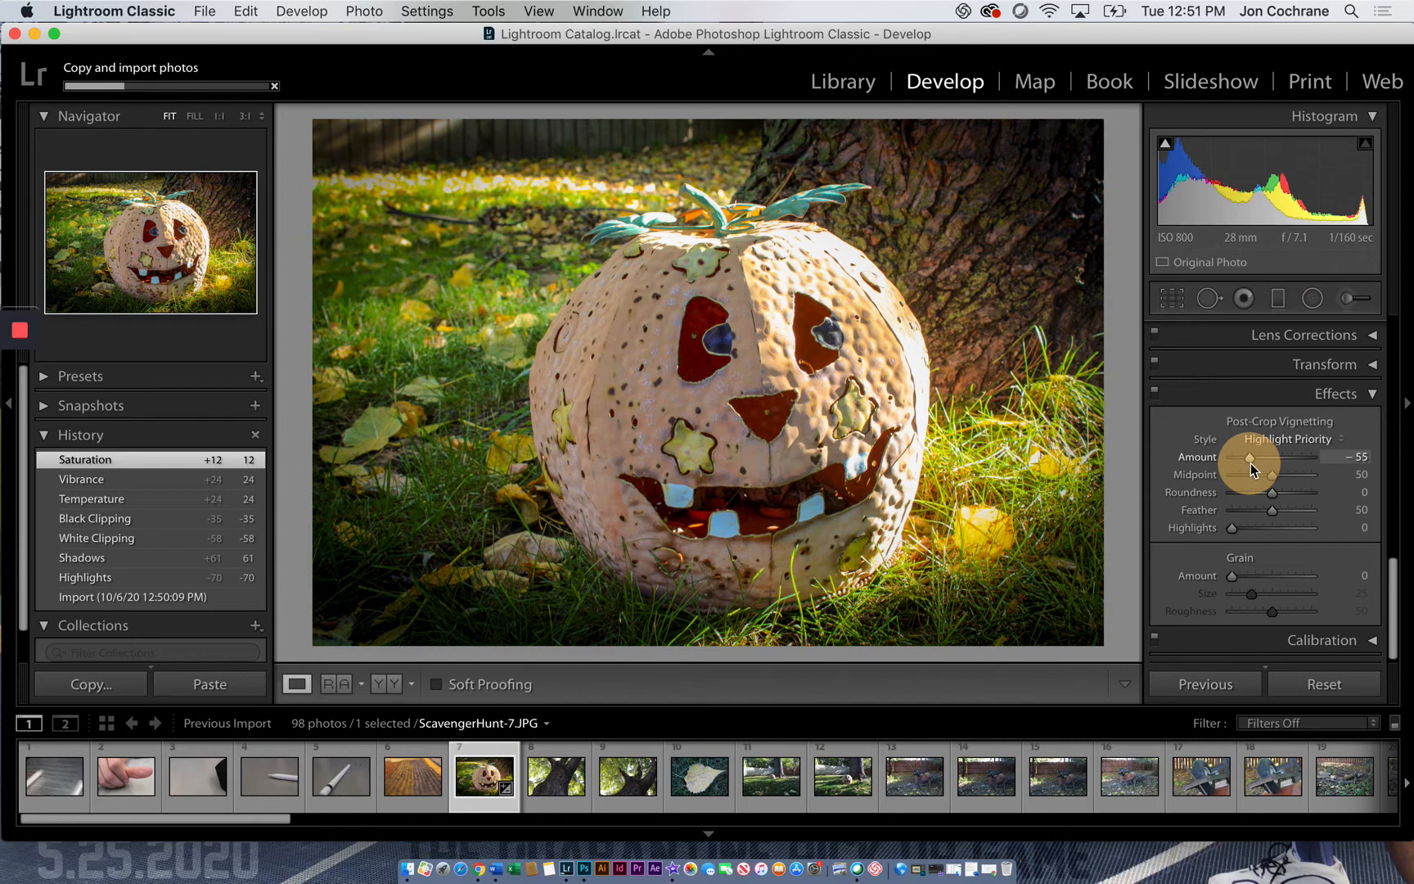
drag(1251, 463, 1253, 464)
scroll(1223, 468, up, 5)
scroll(1223, 469, up, 10)
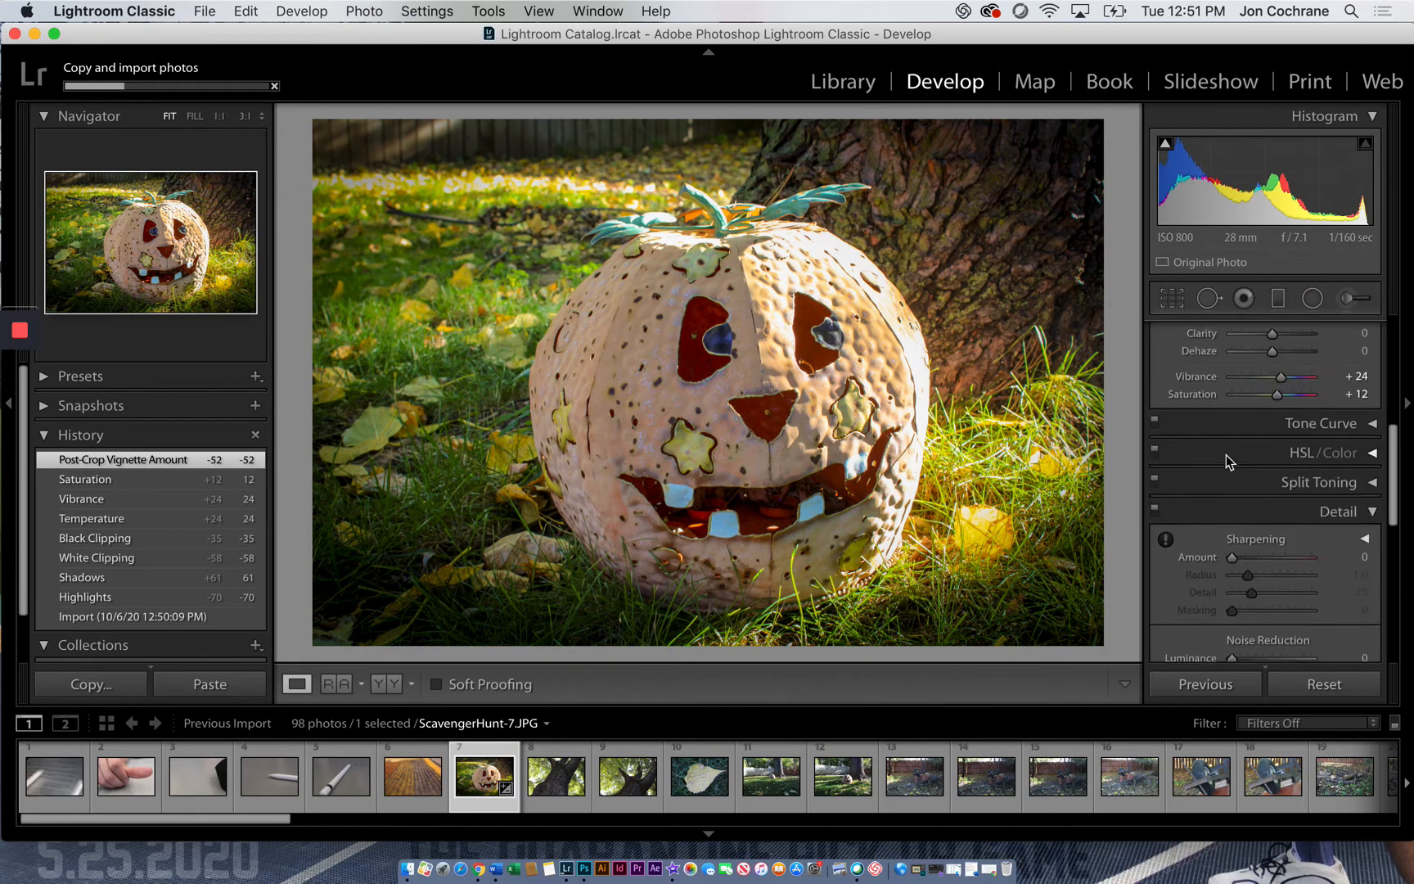
Crop a narrow strip off the right side of the pumpkin photo
click(1172, 300)
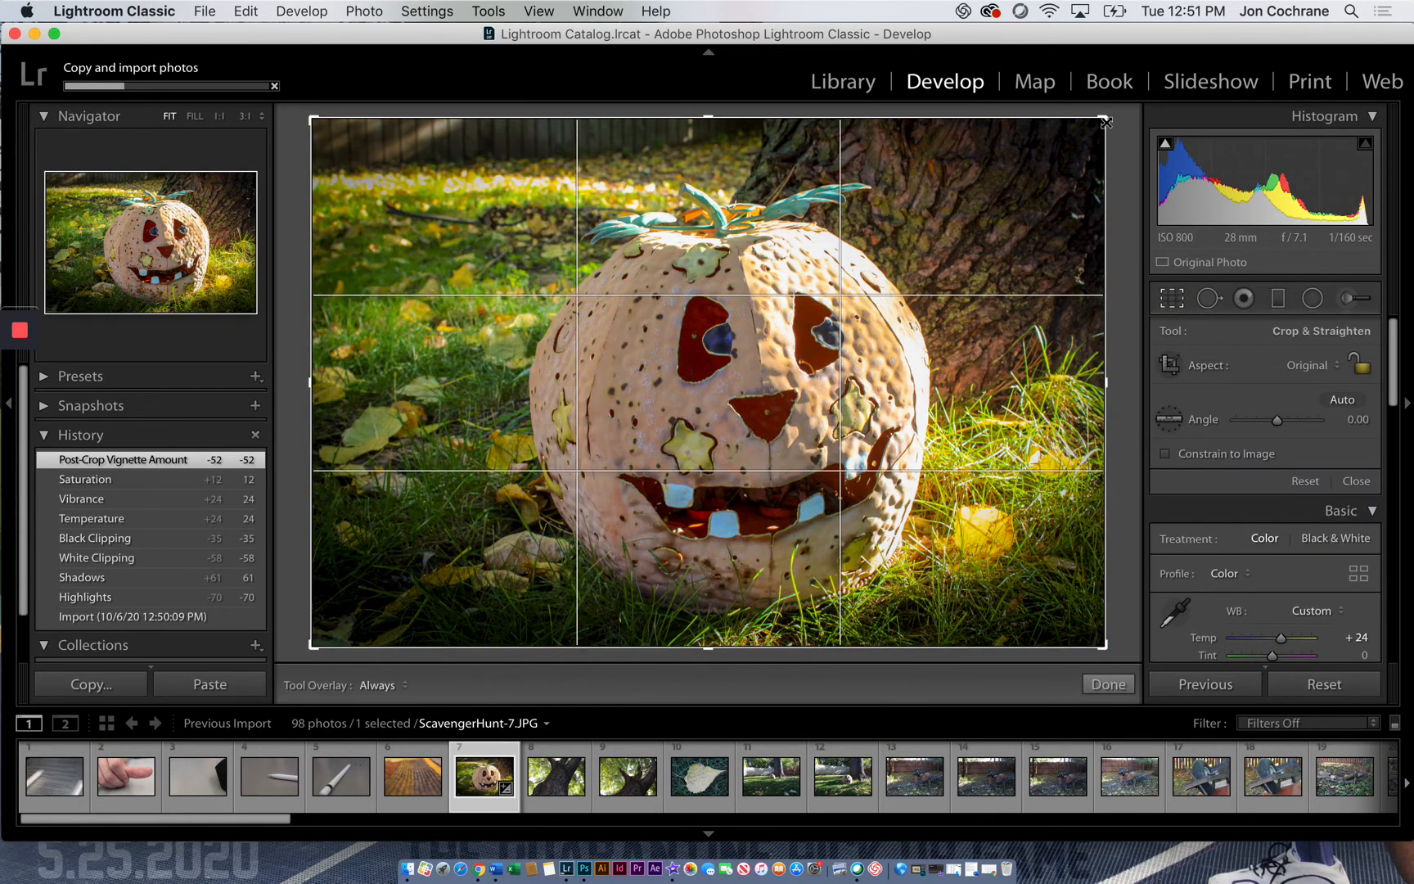
drag(1103, 122, 1047, 122)
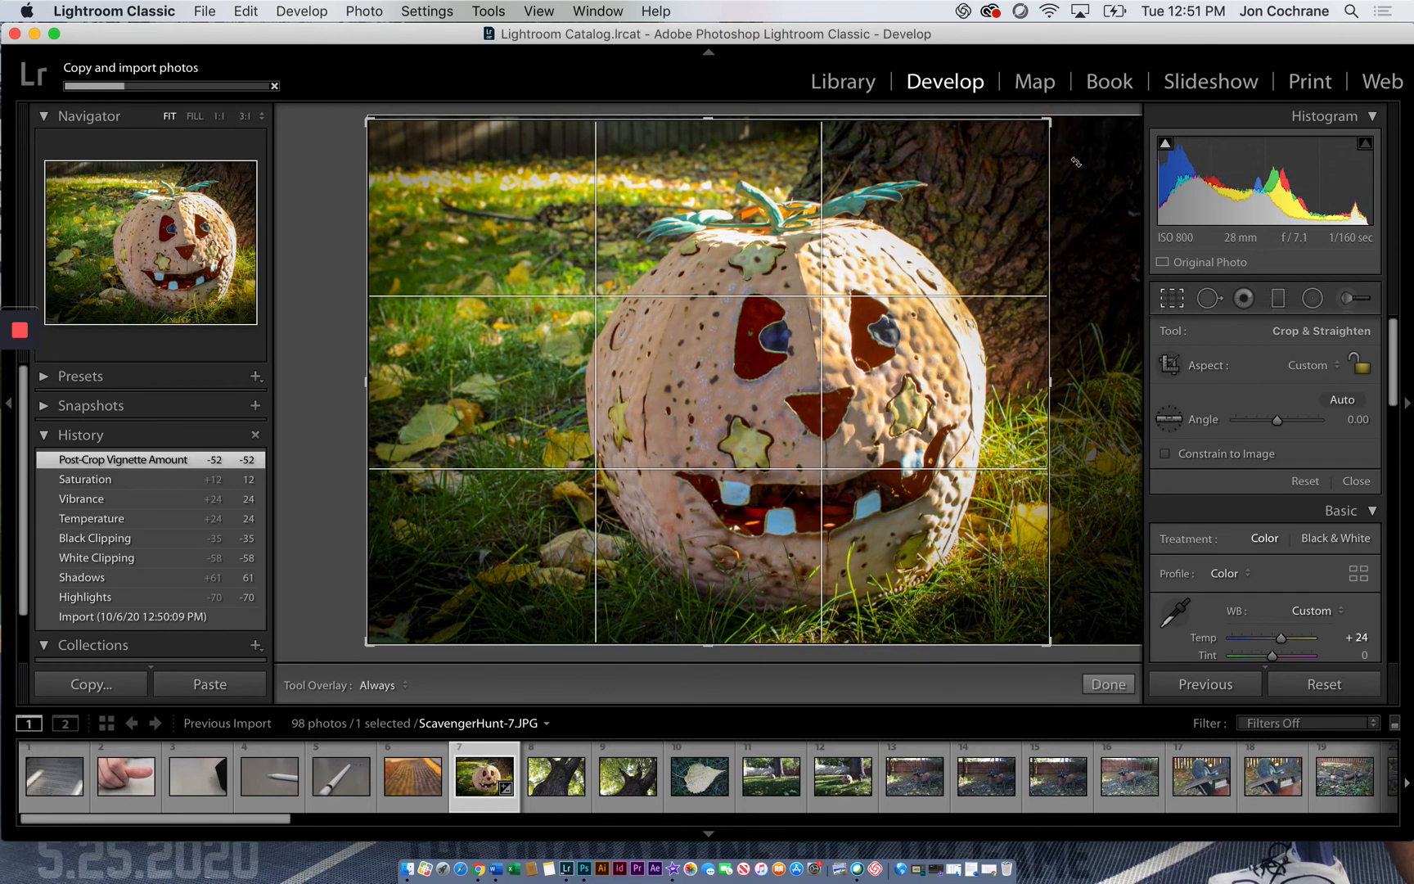
key(Return)
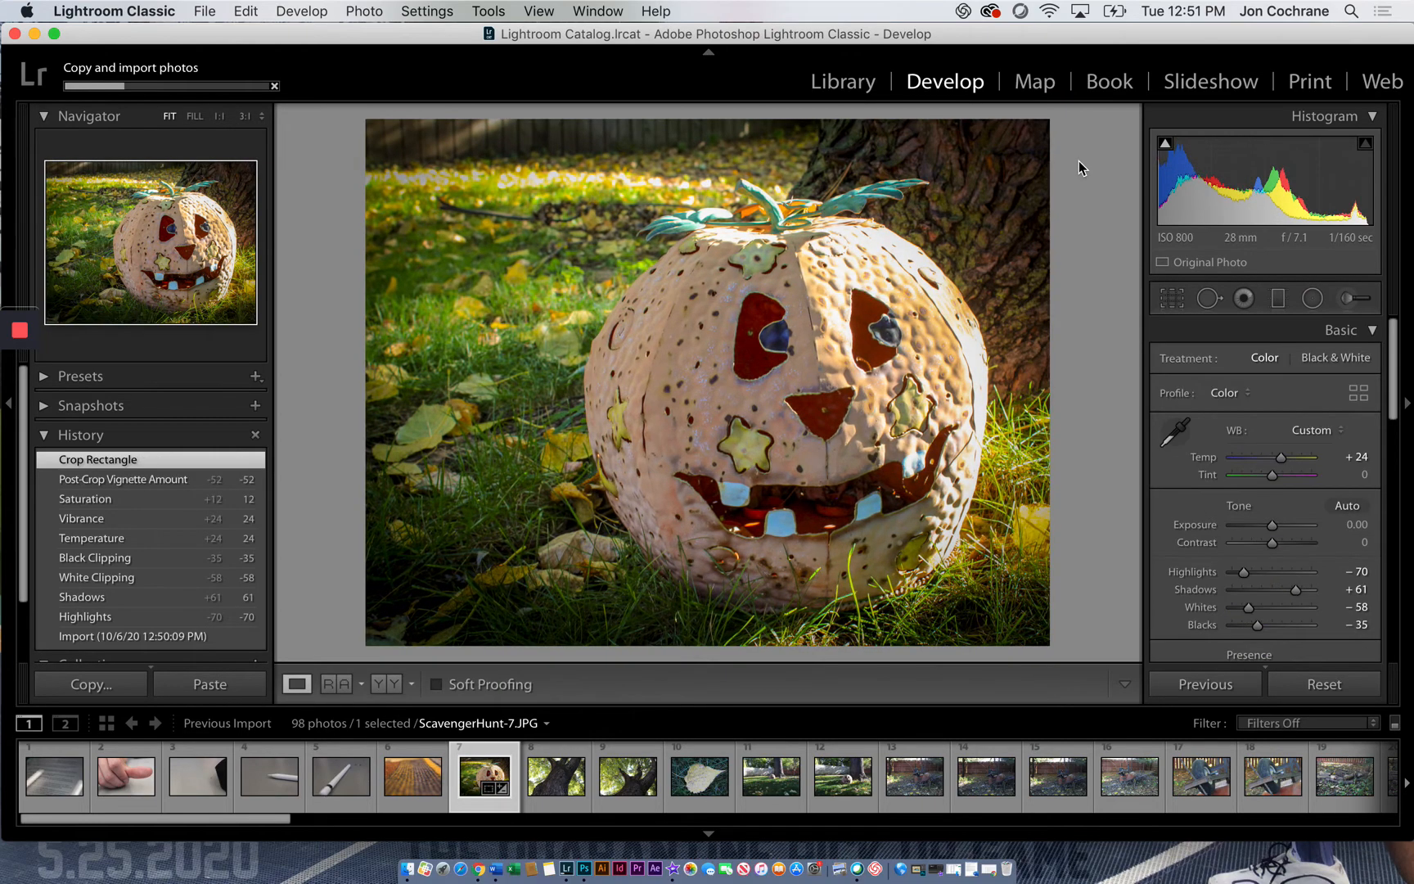
Restore the crop to the full frame and recrop the pumpkin photo by trimming slightly more off its right side
click(1171, 302)
drag(1051, 124, 1105, 116)
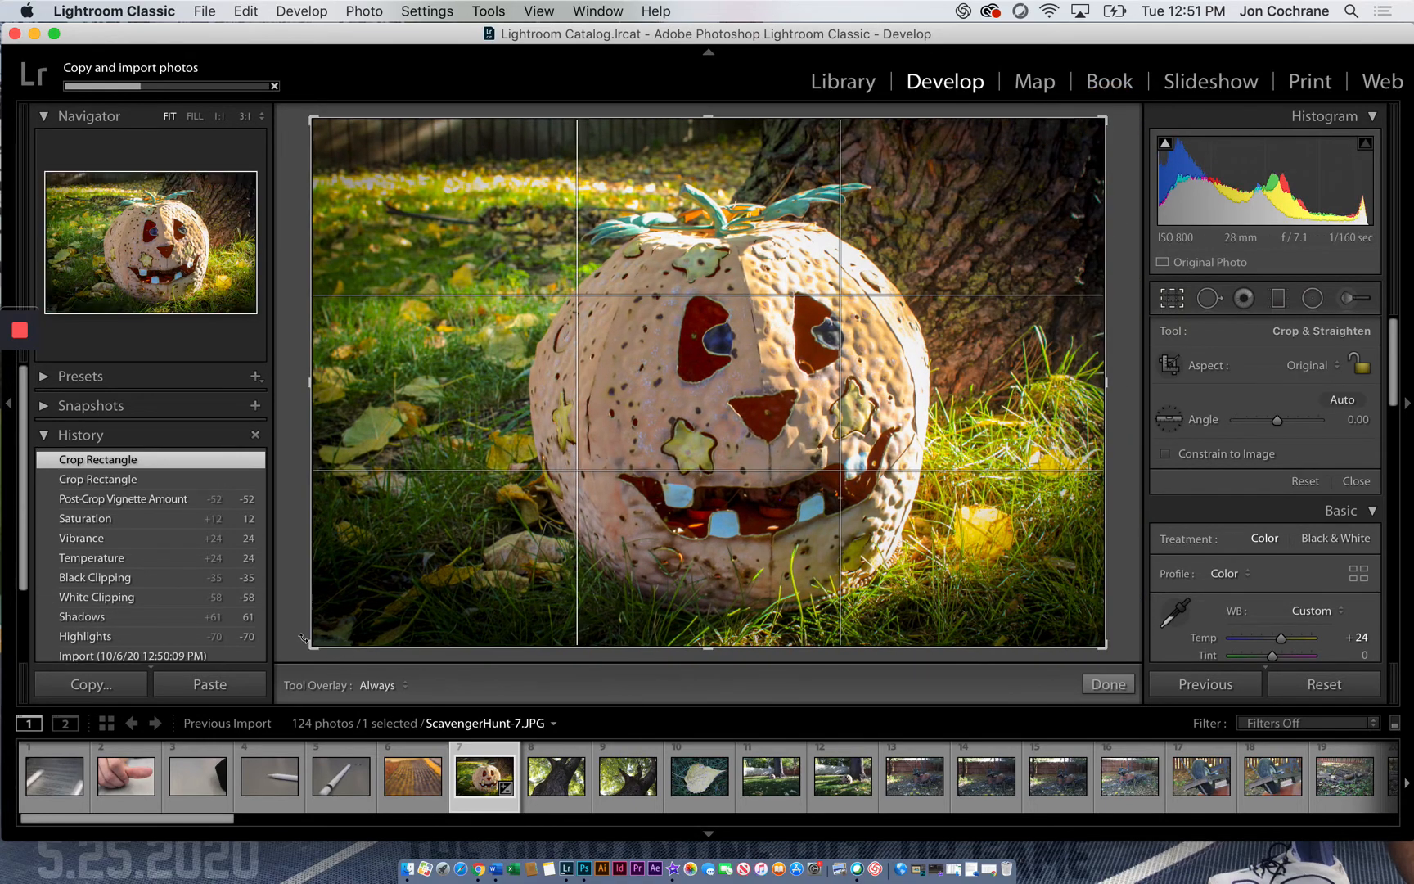
drag(309, 650, 270, 671)
drag(1103, 121, 1043, 118)
key(Return)
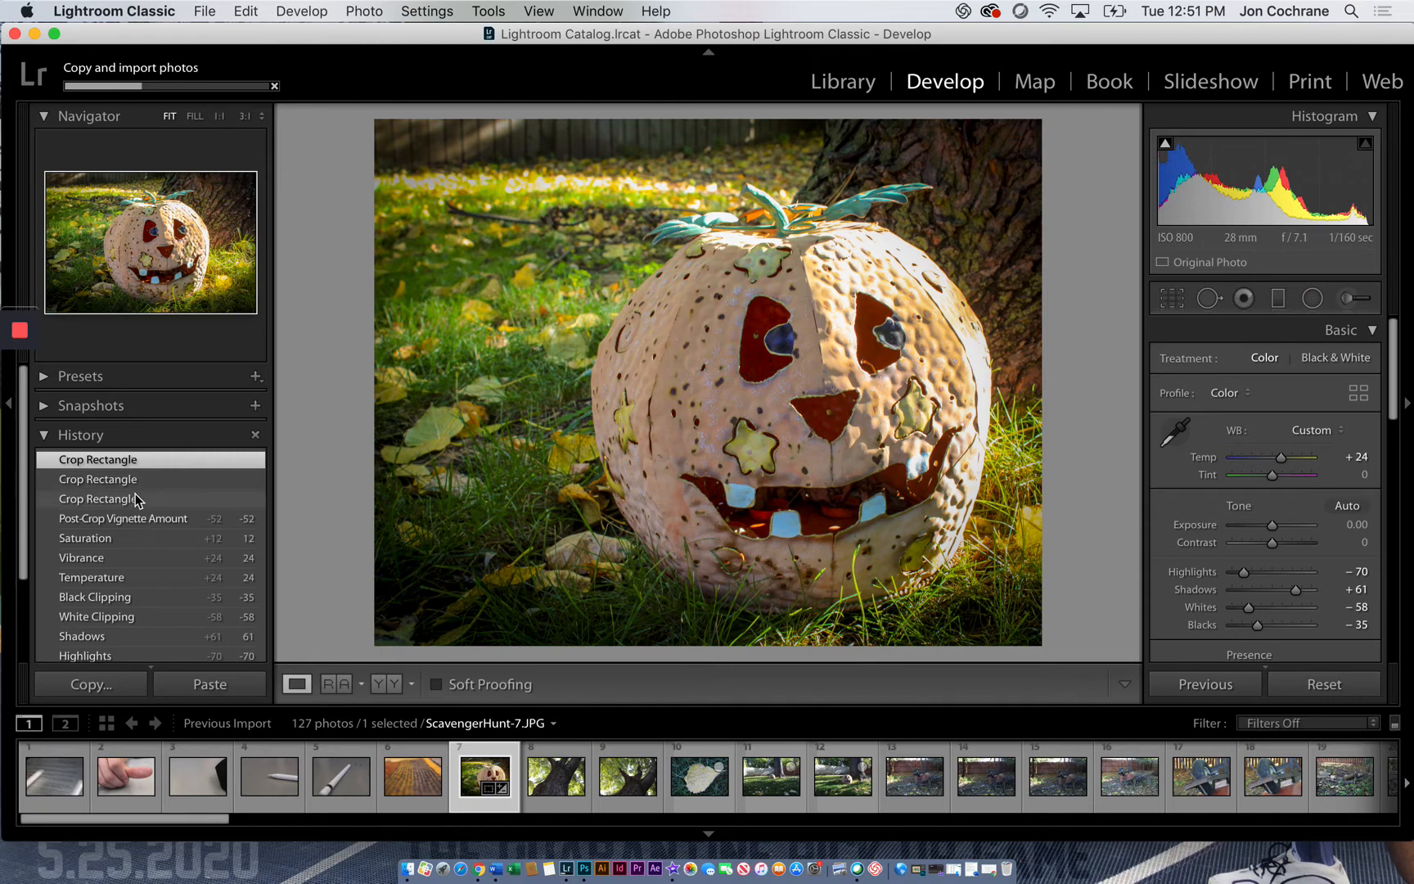
Compare the pumpkin photo's Import history state with its latest Crop Rectangle state
scroll(131, 503, down, 3)
click(149, 565)
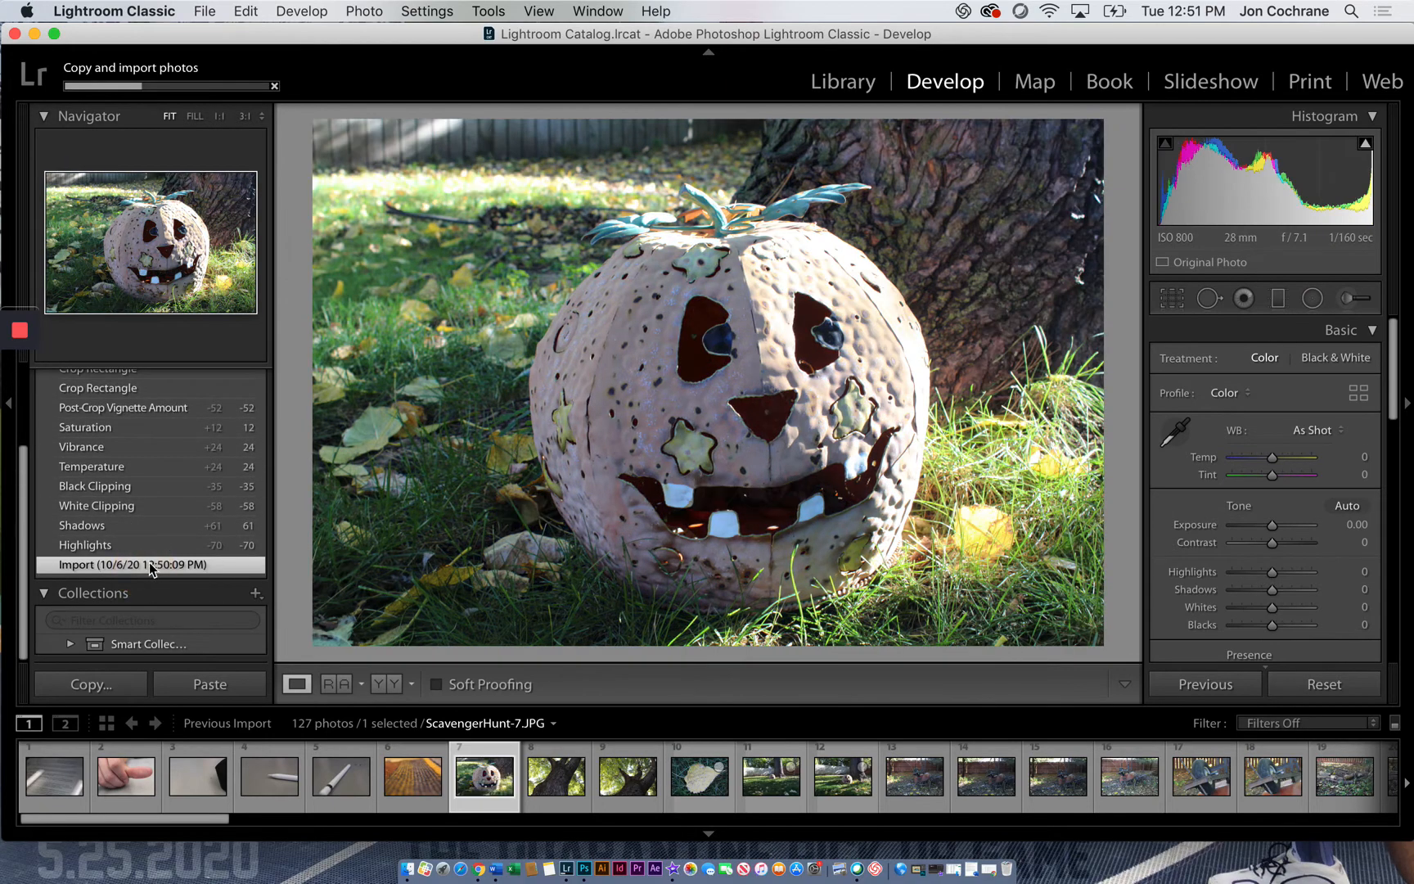
scroll(153, 556, up, 3)
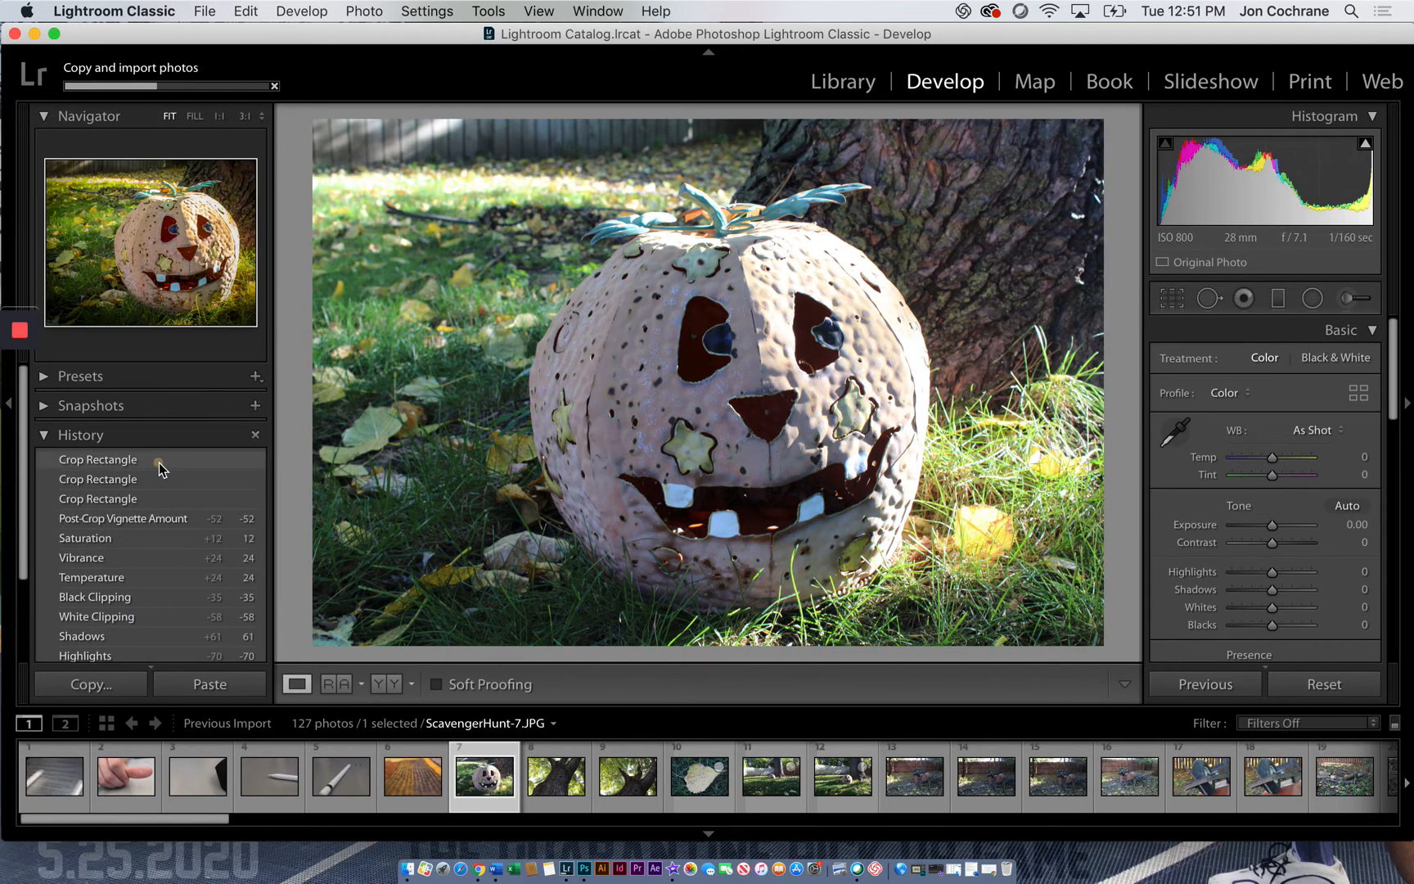
click(161, 468)
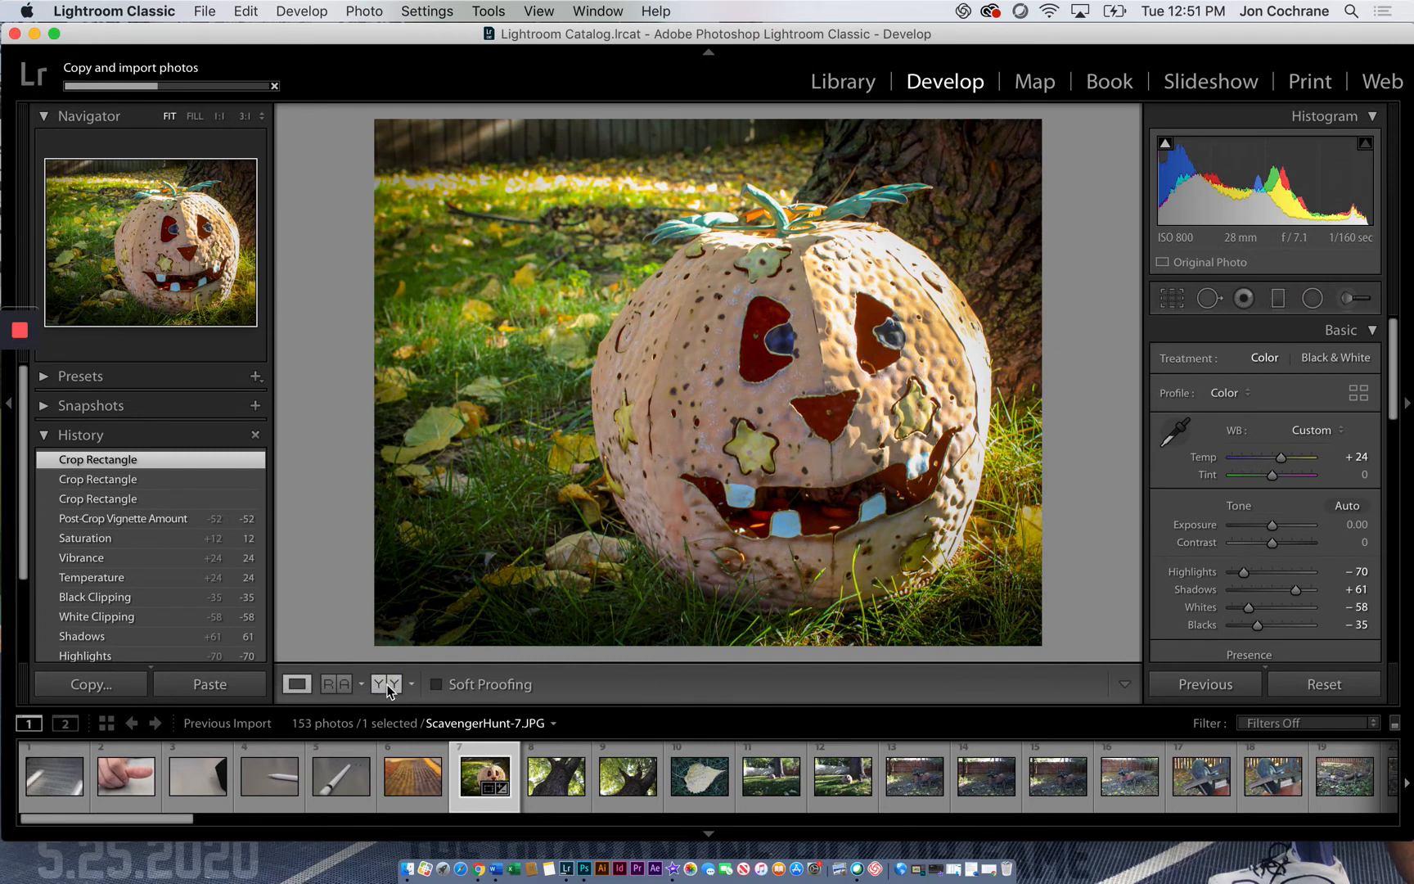
Show Before and After side by side and review the vignette, Temperature and Import history states, returning to the latest crop
click(389, 684)
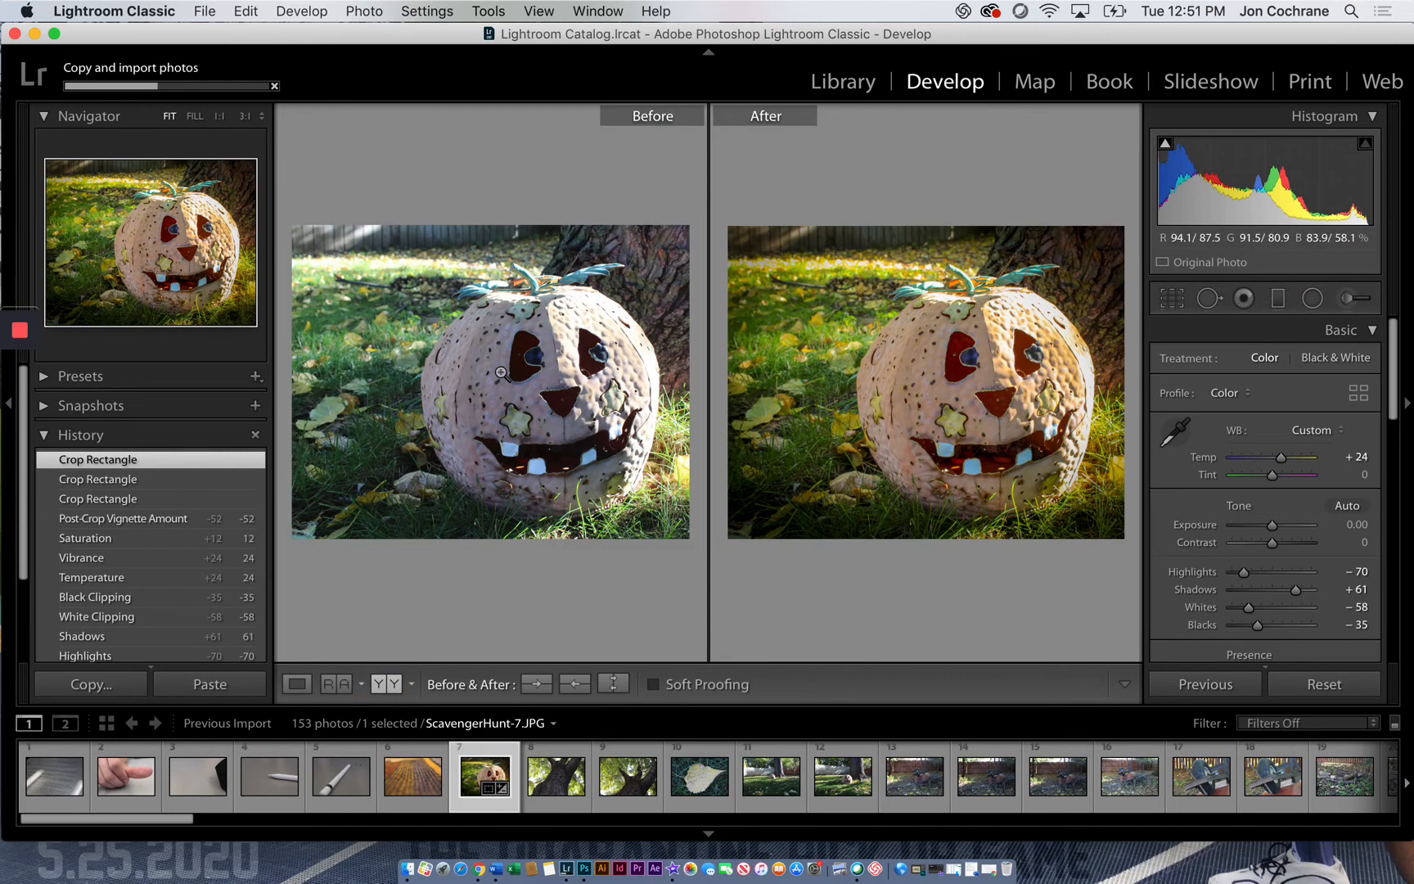
click(164, 478)
click(161, 522)
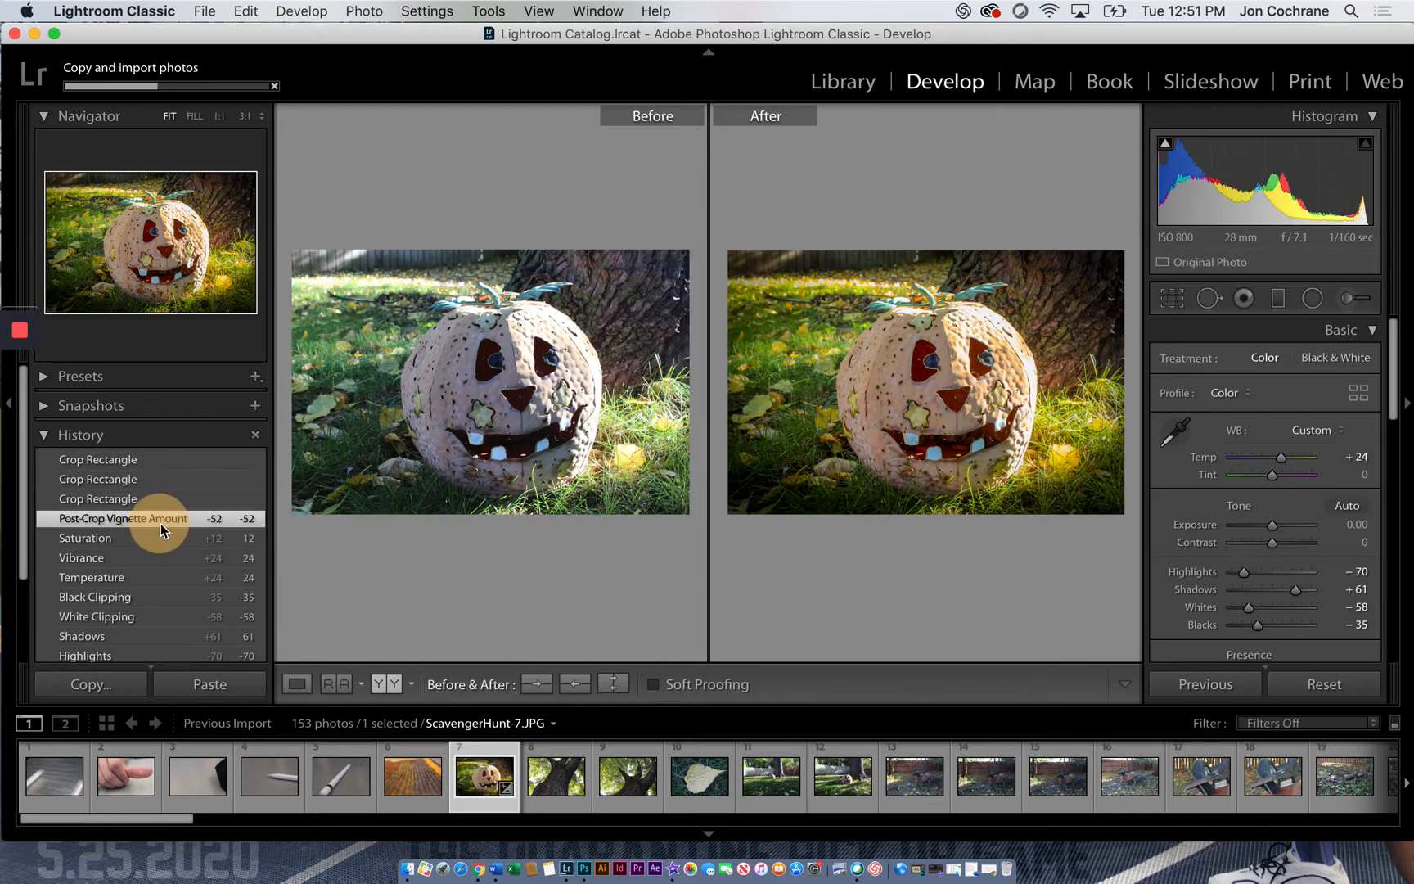
click(159, 573)
scroll(164, 576, down, 2)
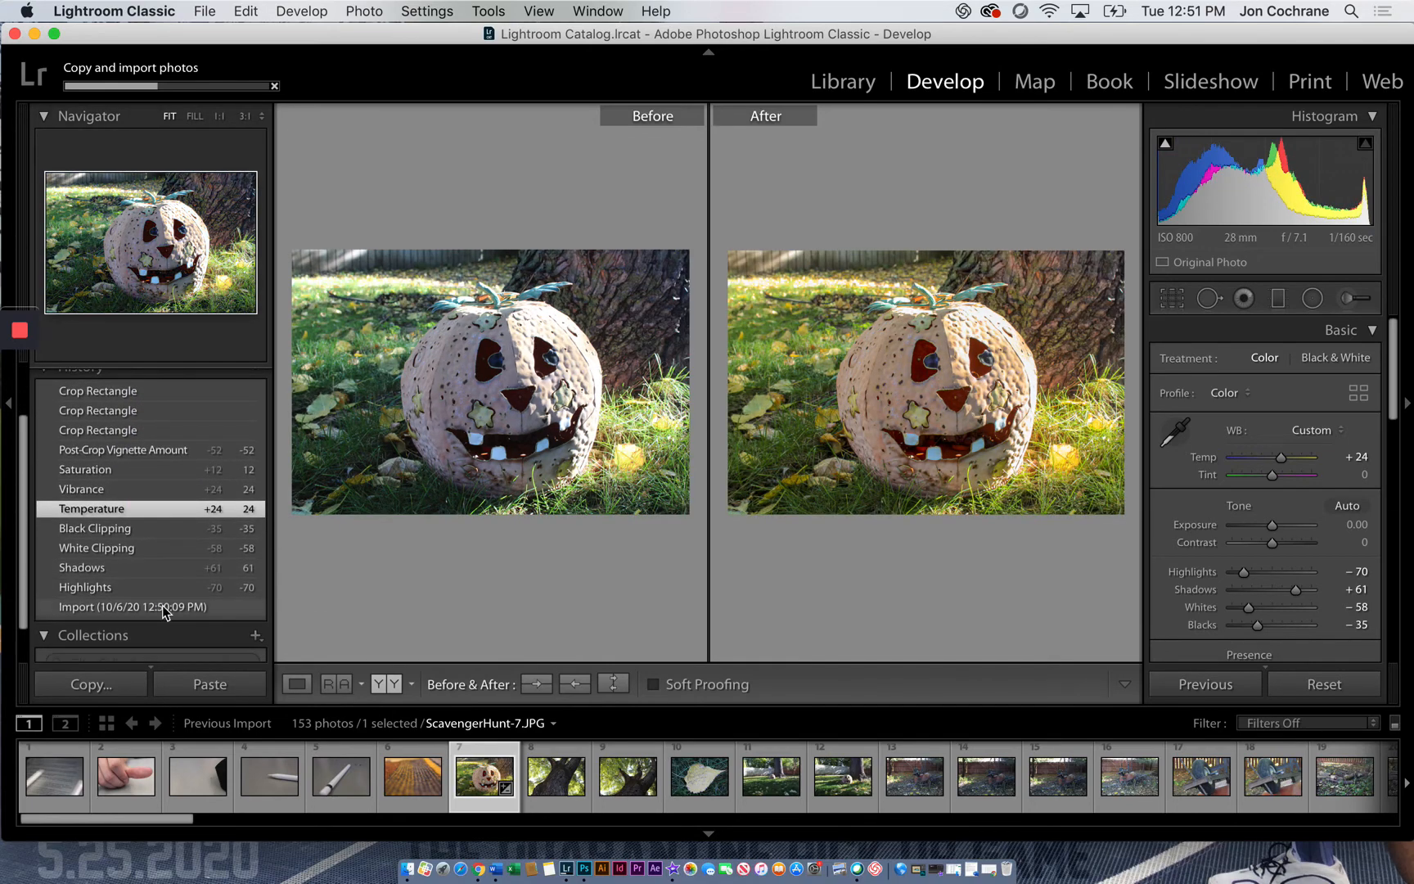
click(162, 607)
scroll(166, 462, up, 2)
click(164, 461)
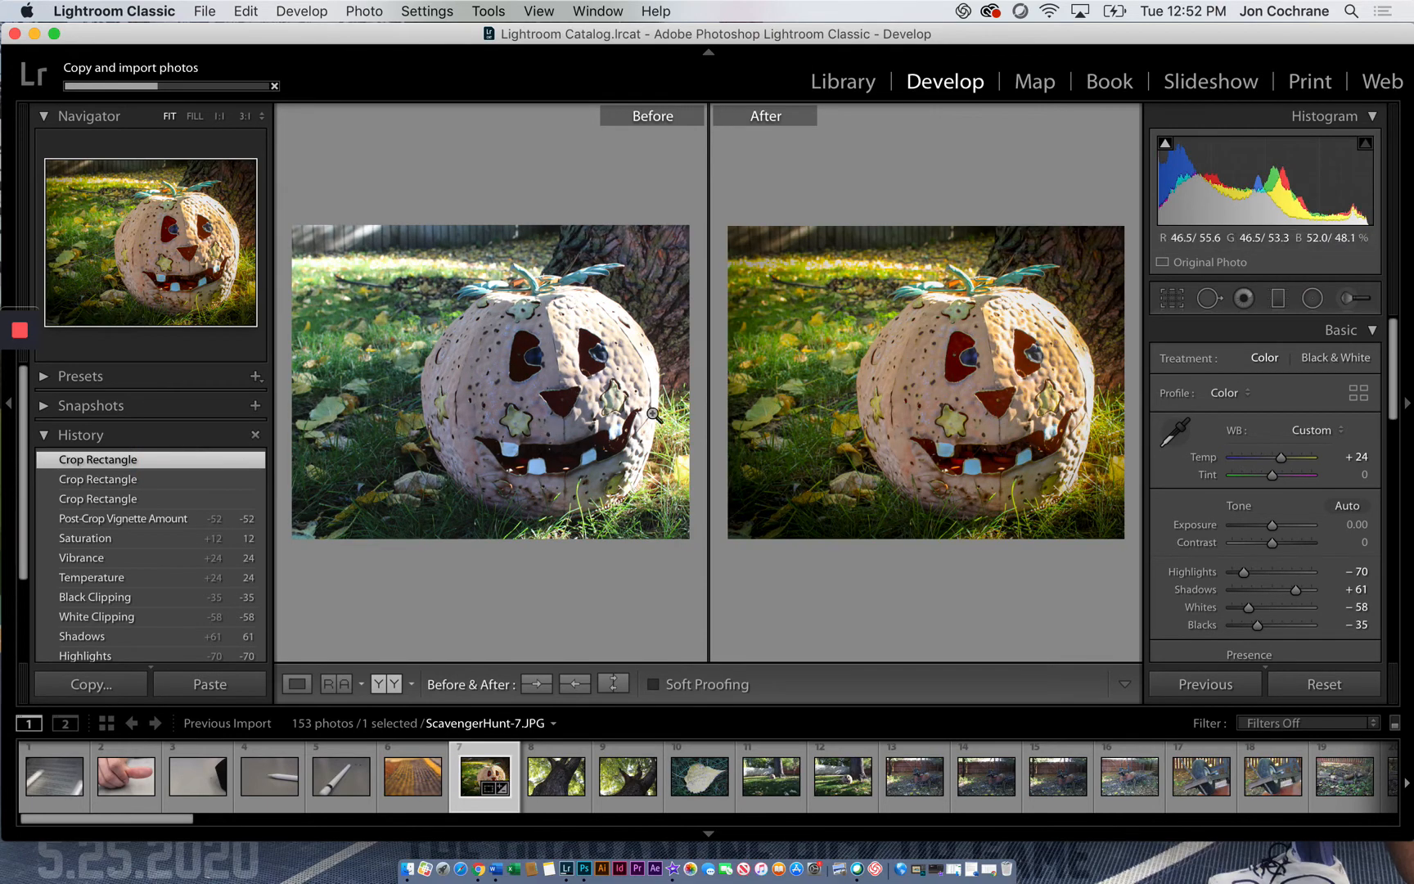
Open the wooden fence photo ScavengerHunt-63.JPG from the imported photos and show it alone instead of as a before/after pair
scroll(983, 770, down, 5)
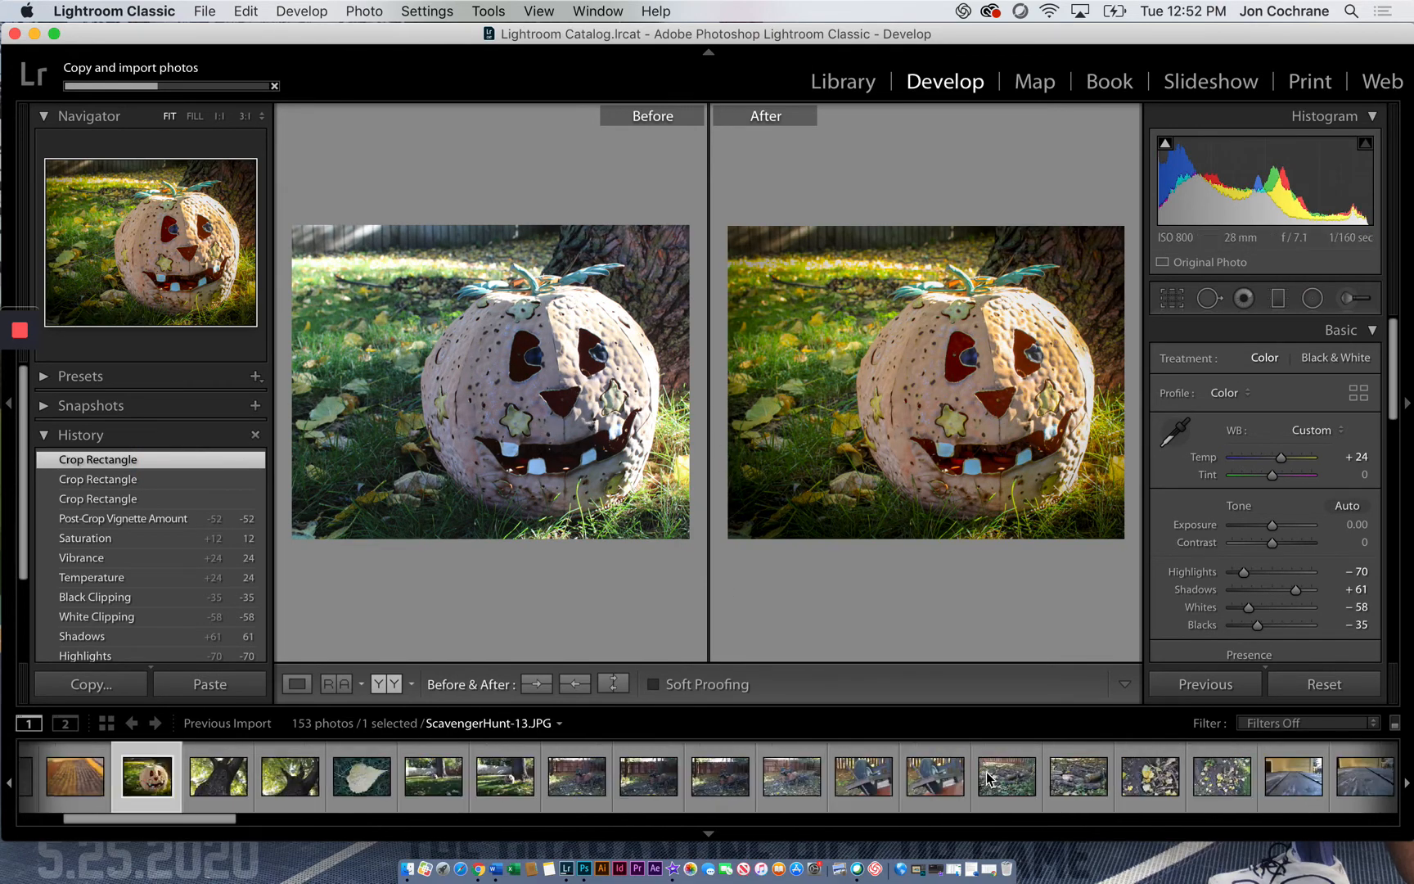
scroll(985, 767, down, 5)
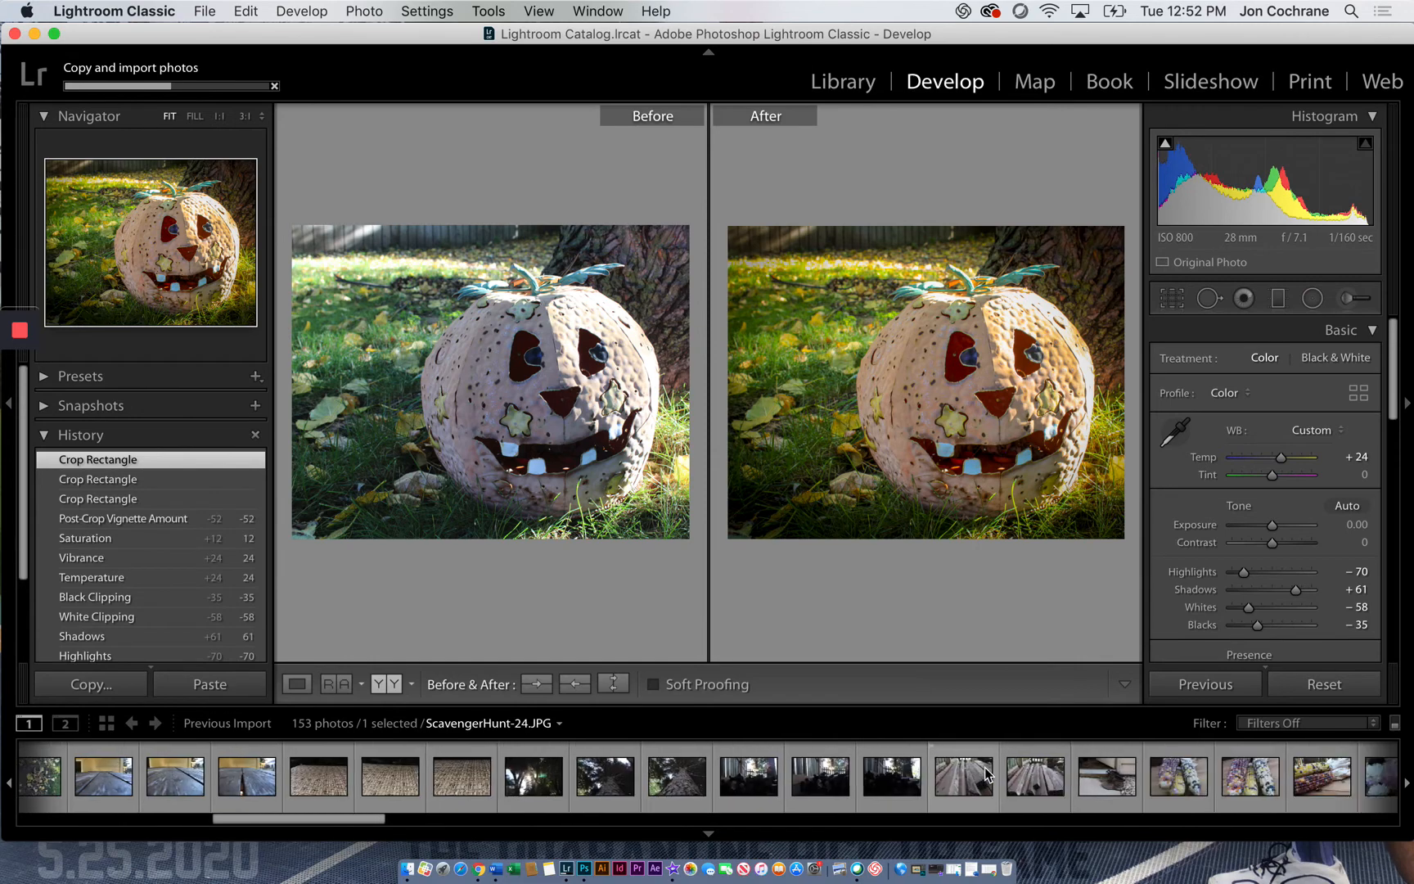
scroll(745, 788, down, 5)
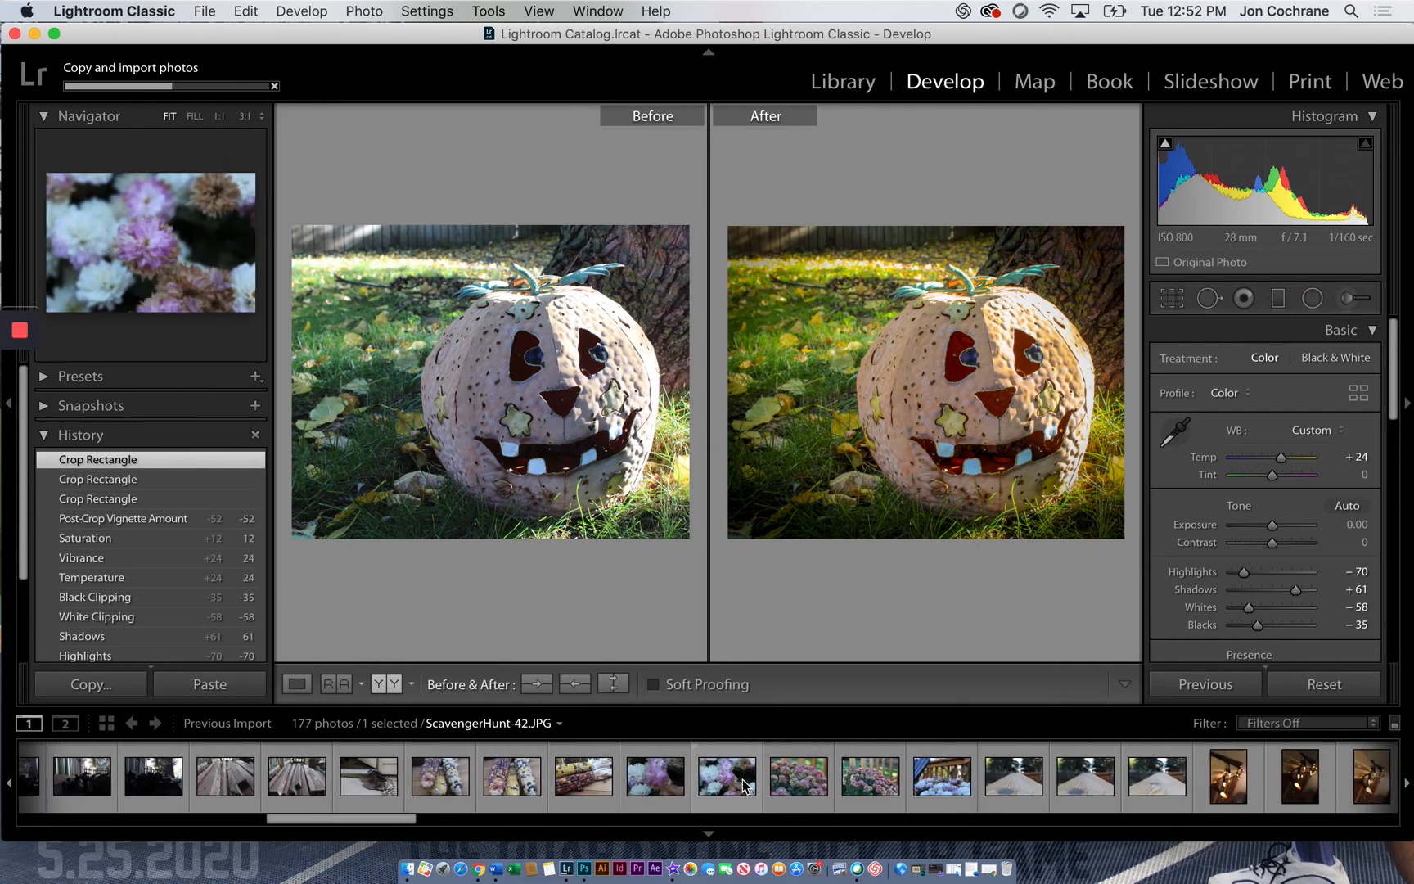
scroll(745, 787, down, 5)
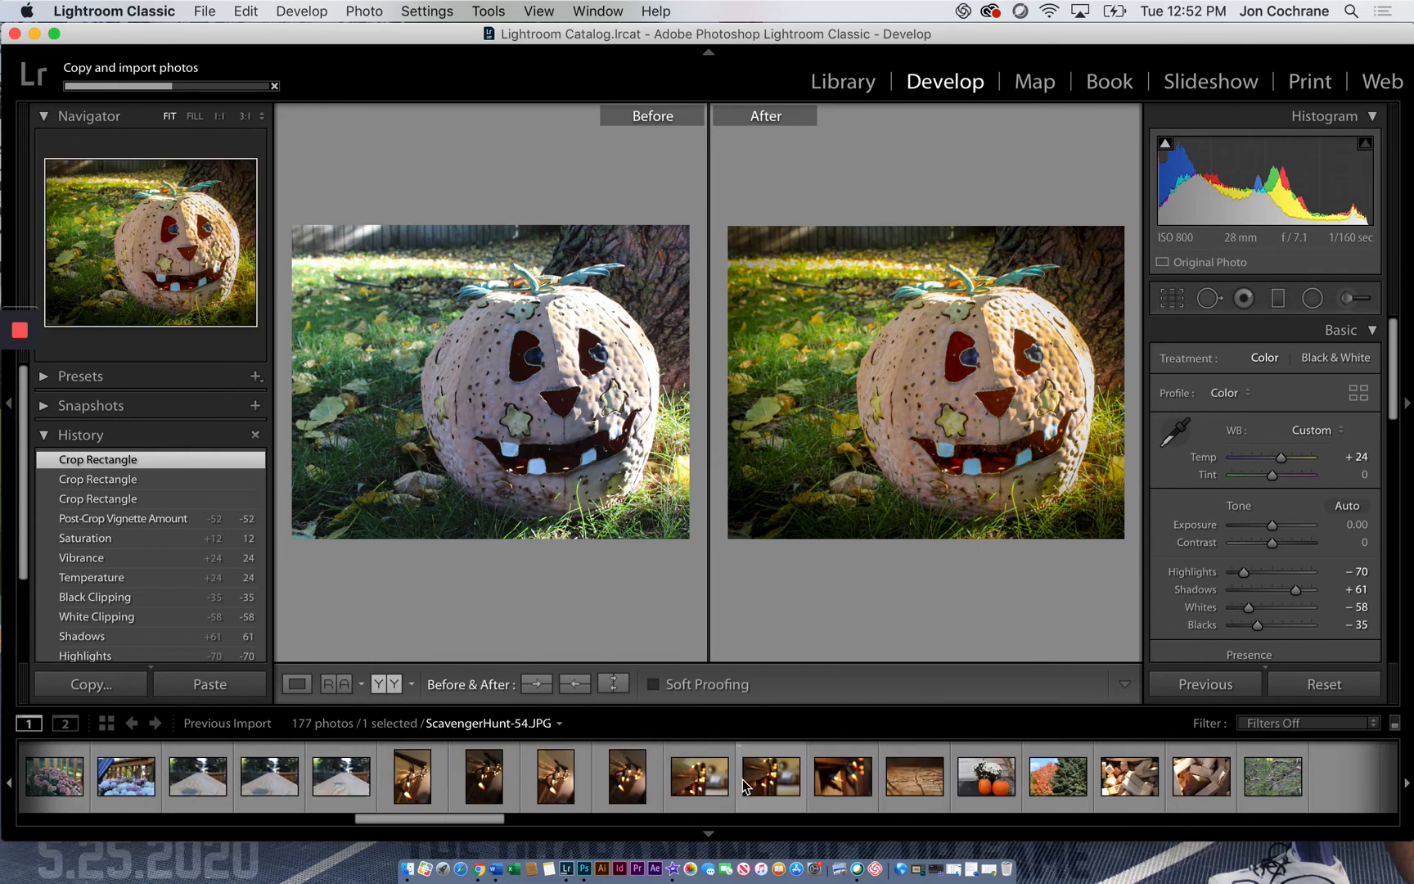
scroll(745, 788, down, 3)
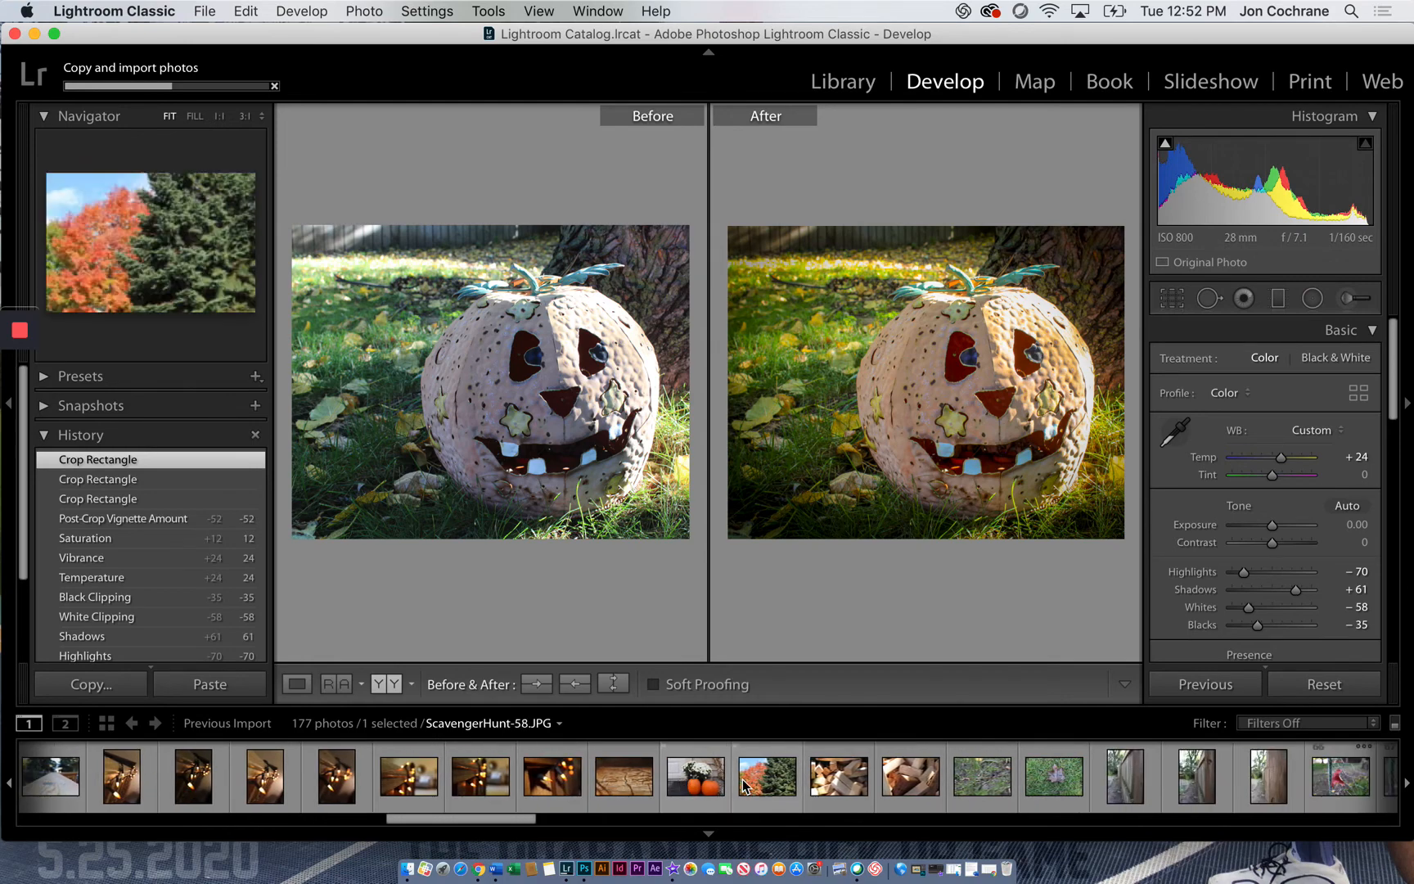
click(990, 773)
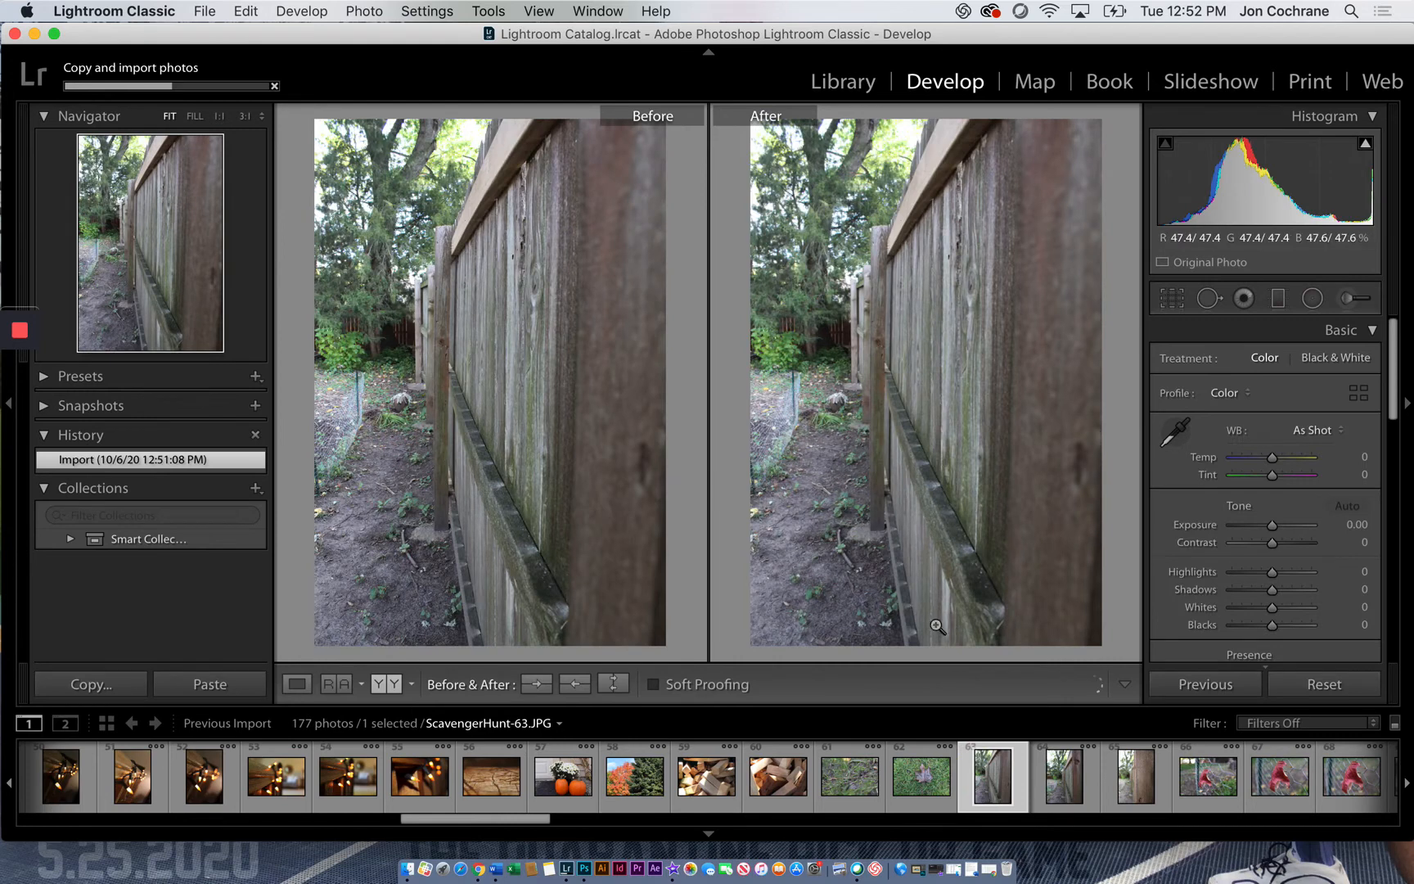
click(298, 684)
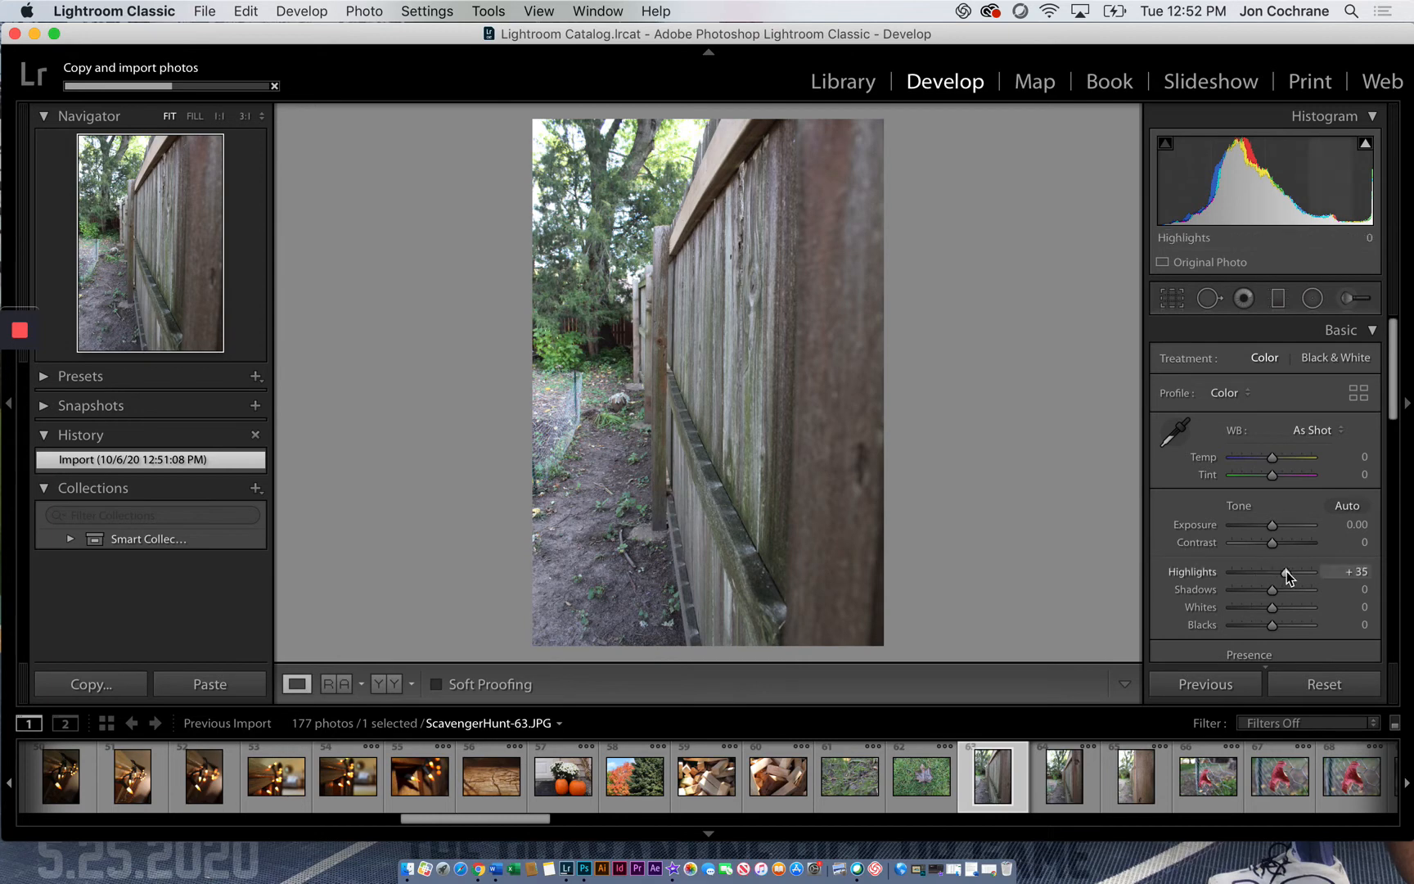
Set the fence photo's Highlights to -68, Shadows to +55, Whites to -98, Temp to +28 and Vibrance to +26
drag(1290, 590, 1245, 574)
drag(1274, 458, 1284, 457)
scroll(1260, 613, down, 3)
mouse_move(1282, 586)
mouse_down()
mouse_move(1323, 583)
mouse_move(1283, 586)
mouse_up()
scroll(1282, 515, up, 1)
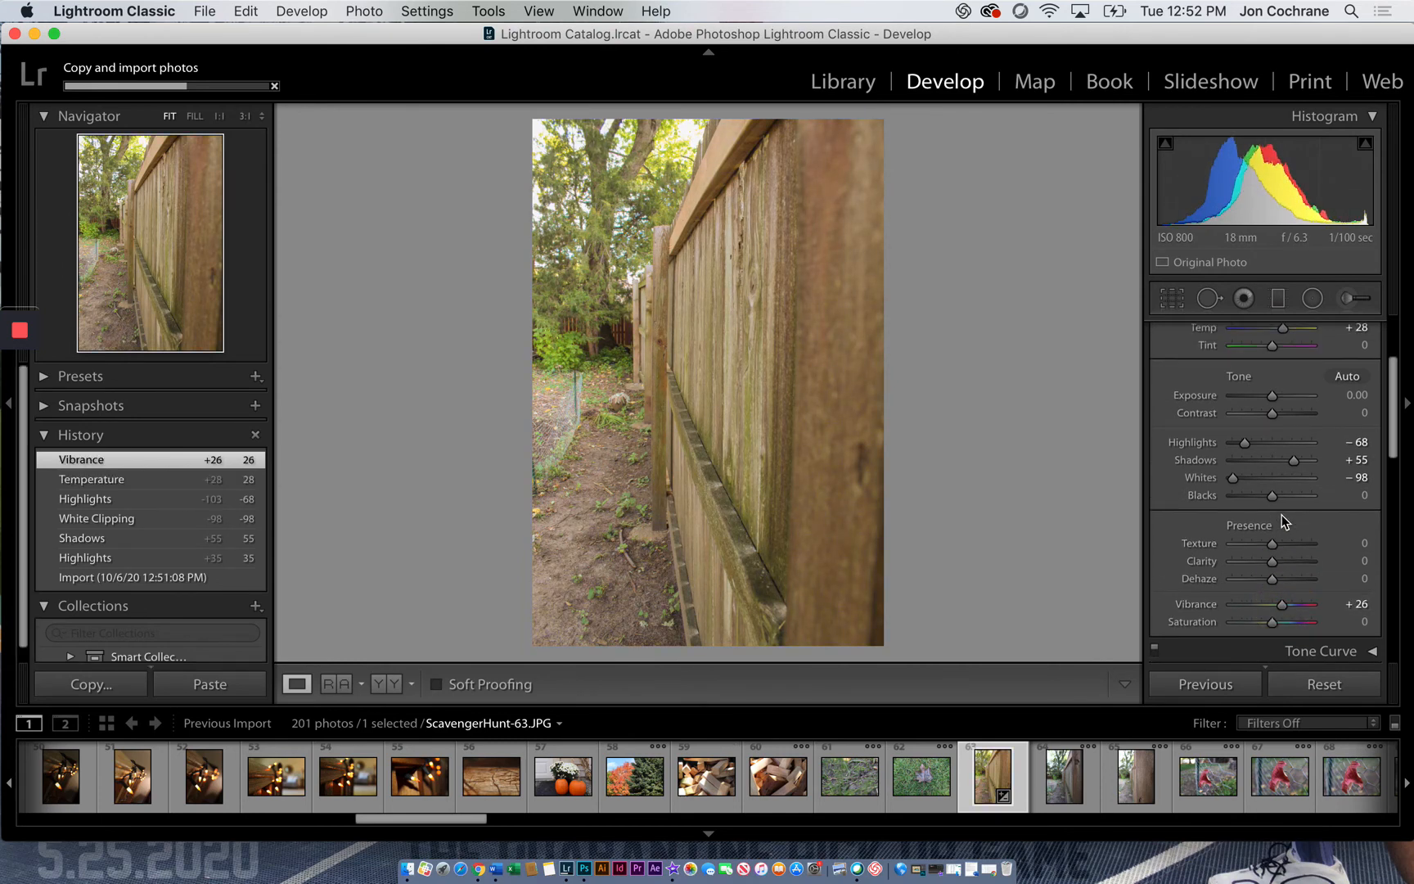
scroll(1282, 514, up, 3)
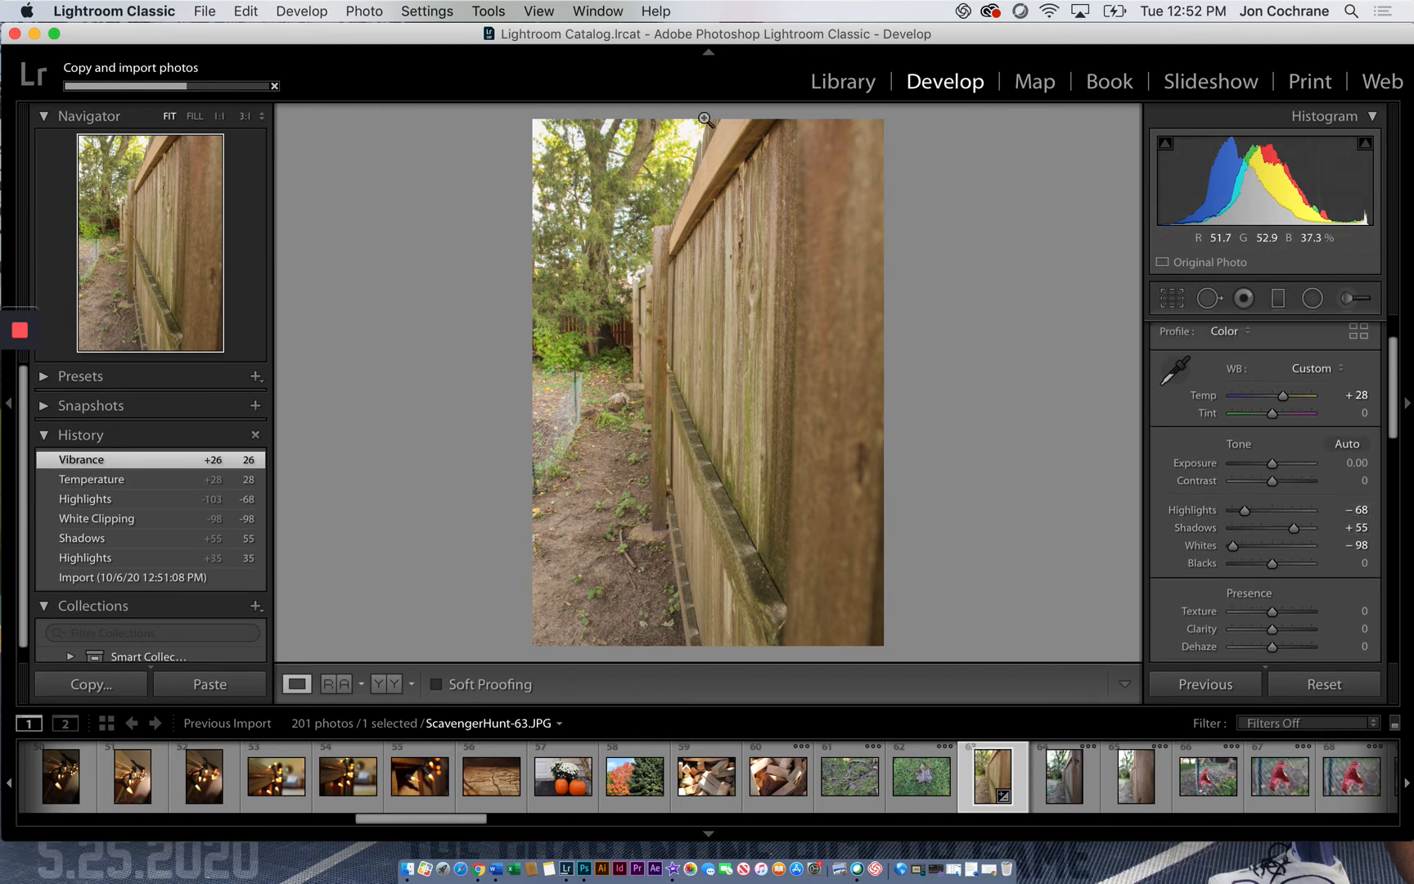
Switch to the Library module and look through the current import's photos in the grid
click(846, 87)
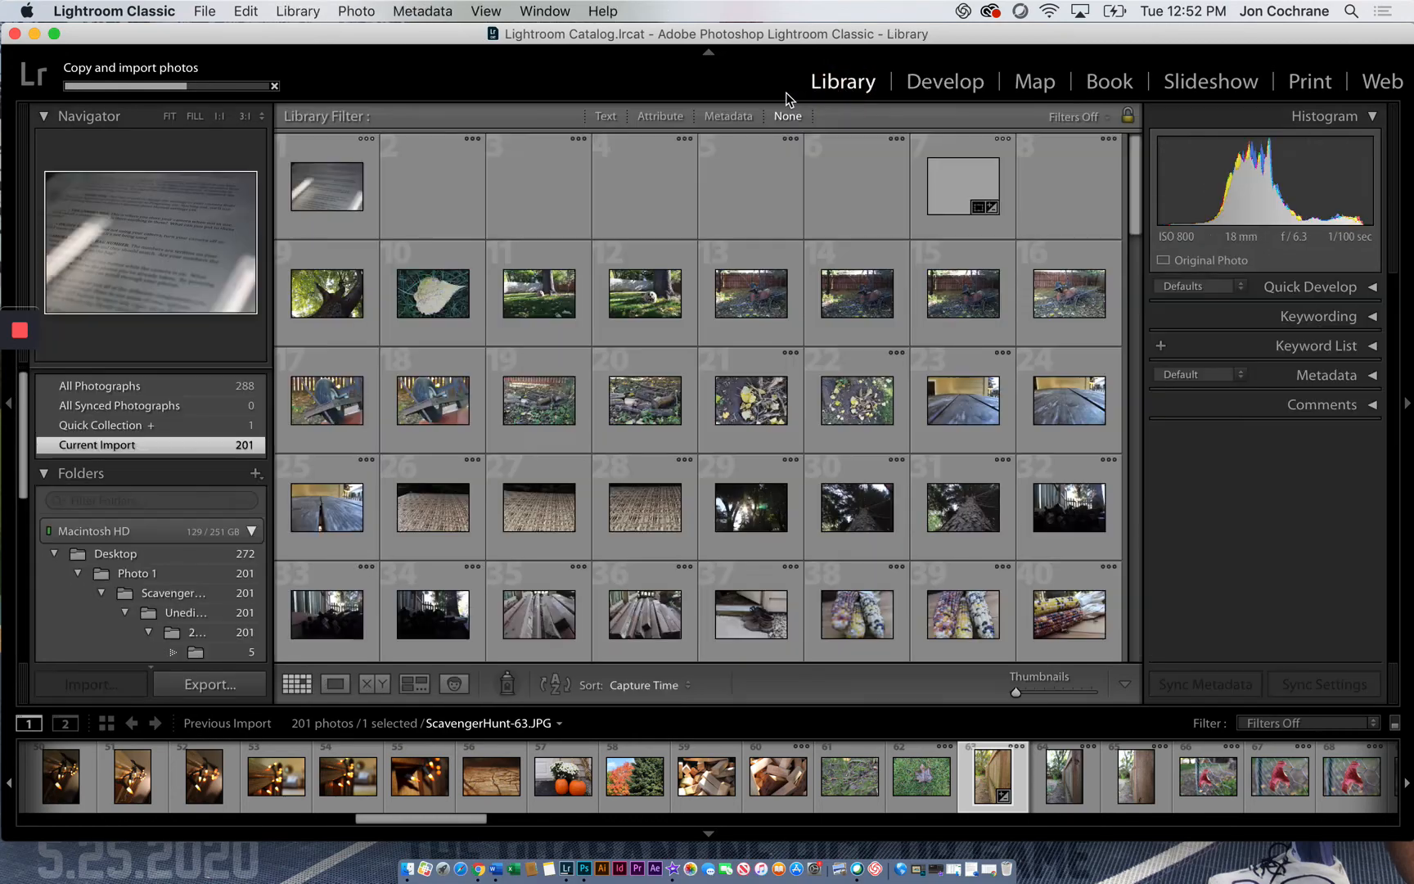
scroll(693, 409, down, 15)
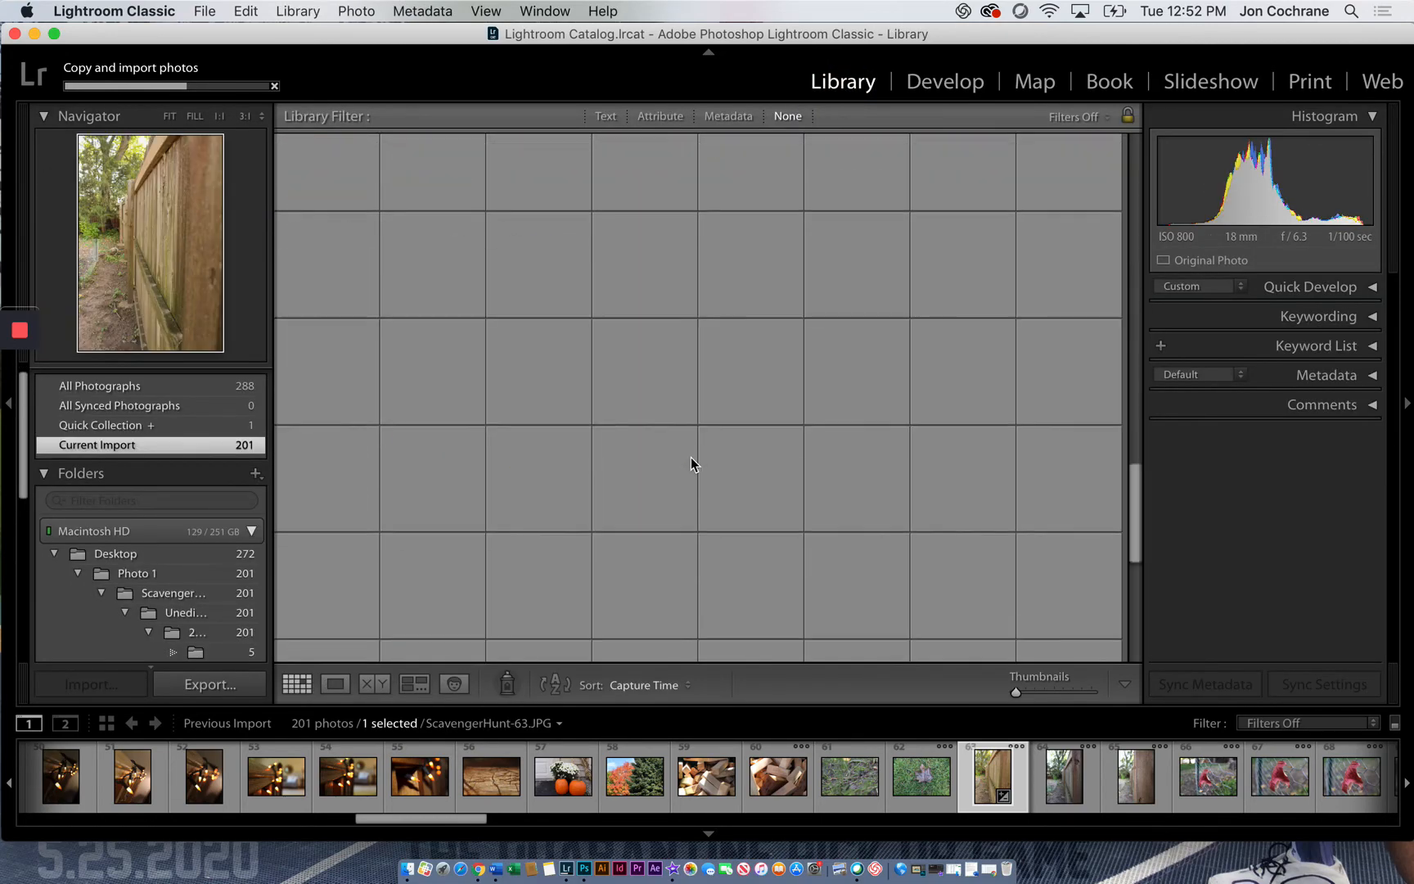
scroll(692, 455, up, 10)
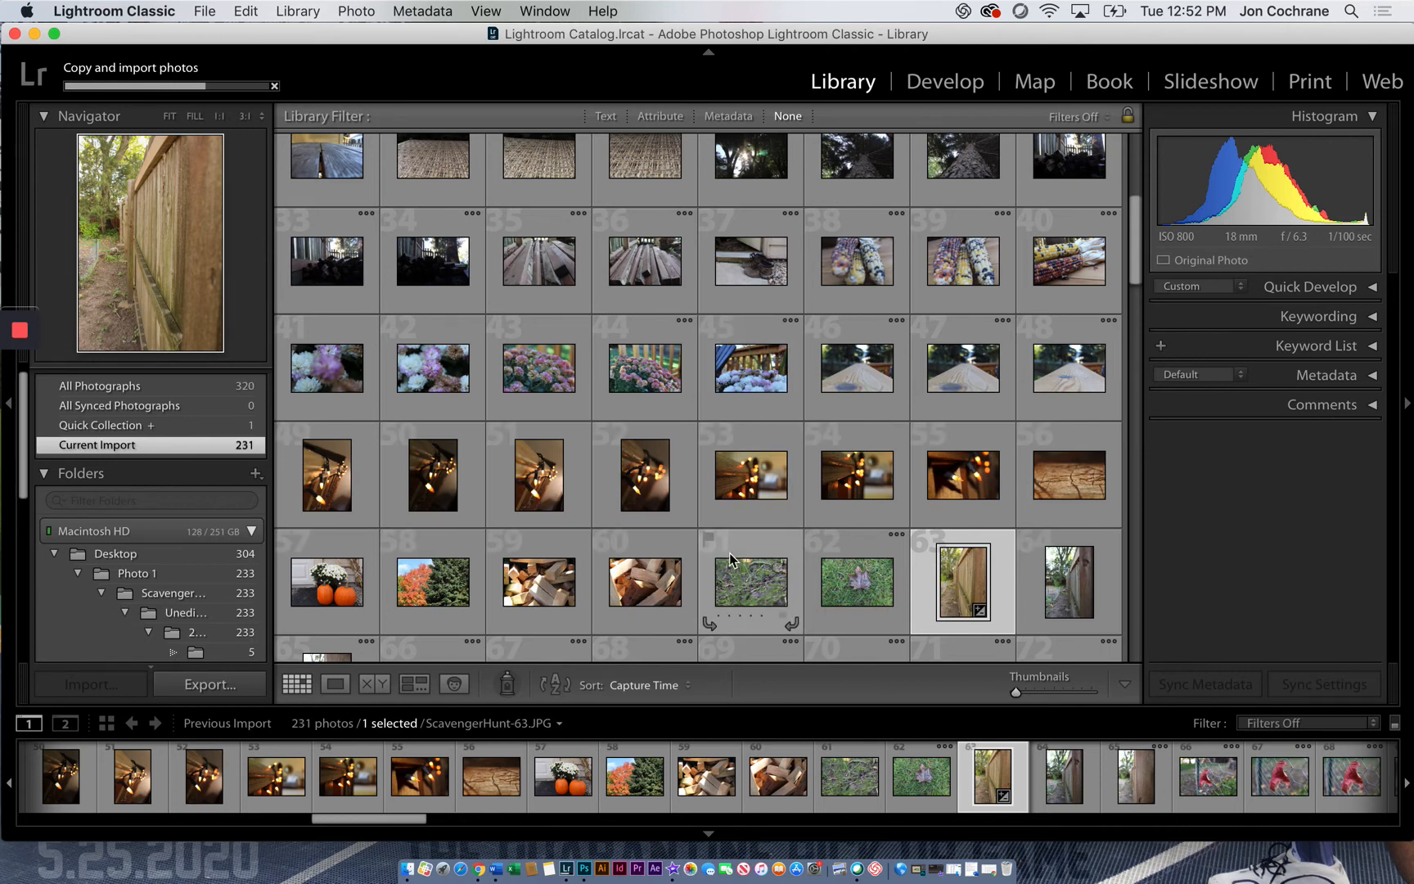
Show the photos stored in the Desktop folder, followed by those in the Downloads folder
click(115, 556)
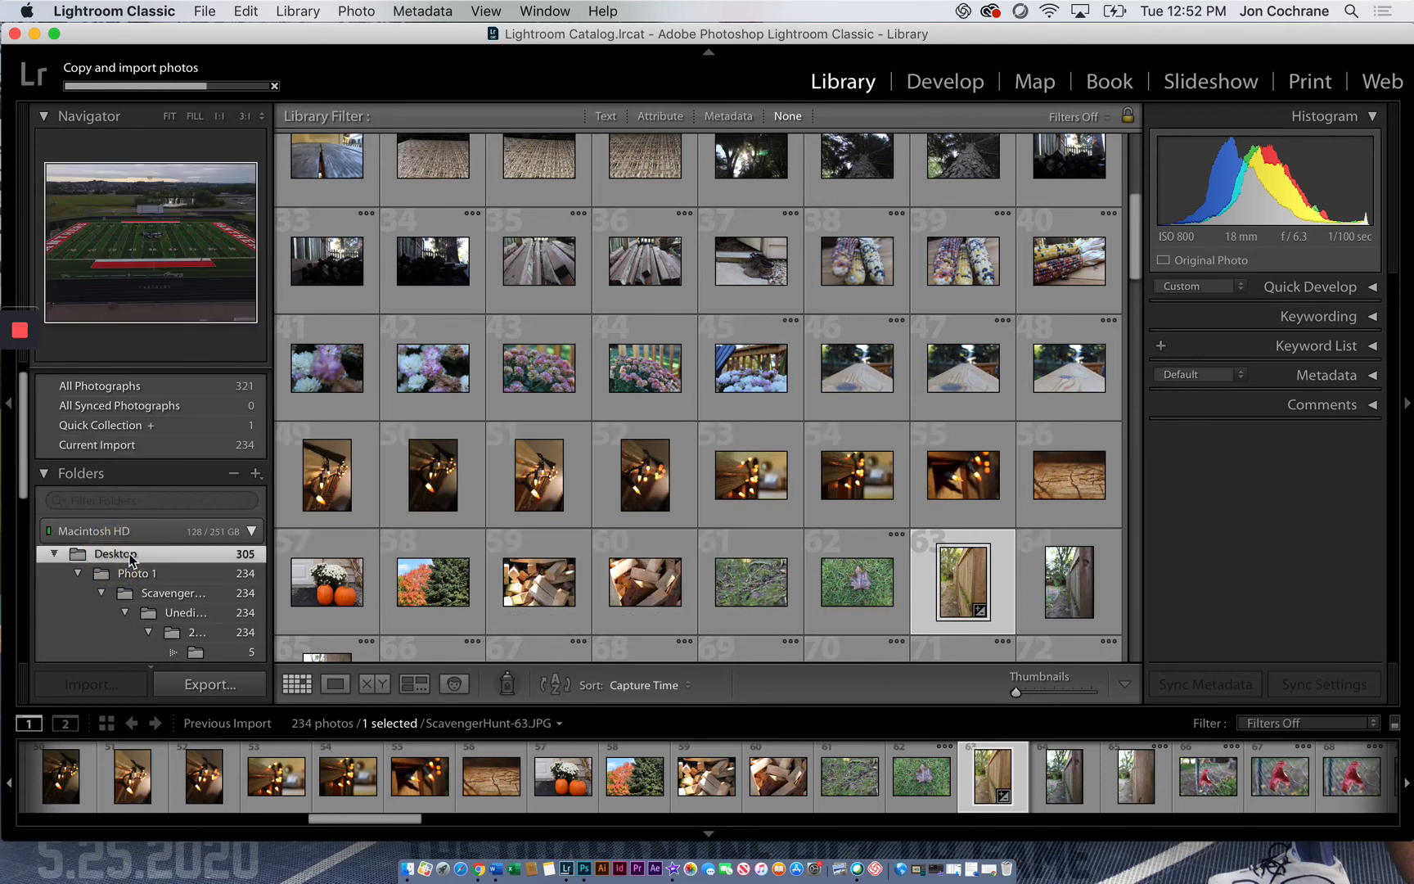
scroll(135, 584, down, 2)
scroll(131, 586, down, 6)
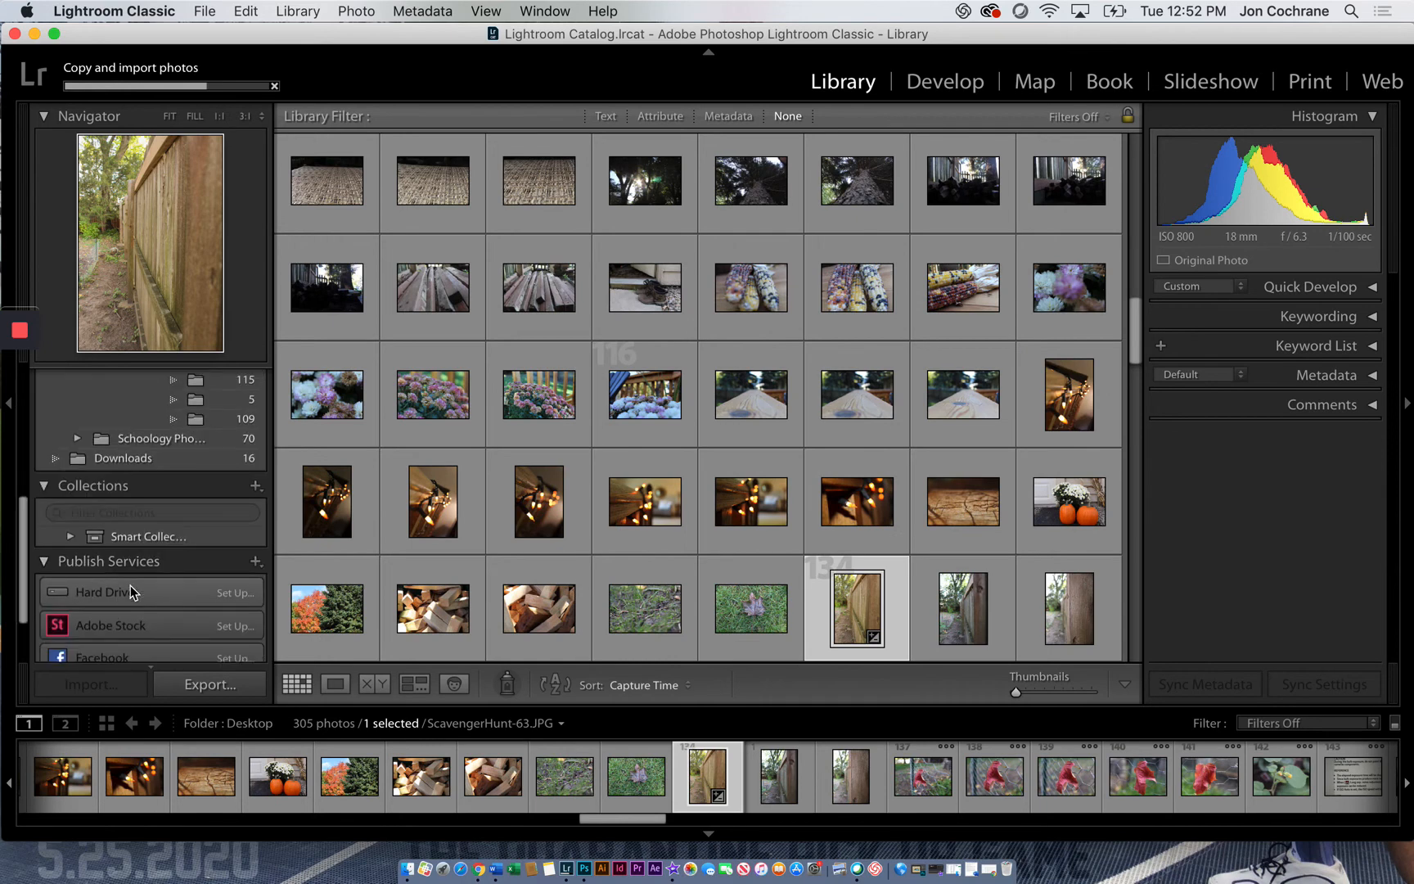
click(129, 475)
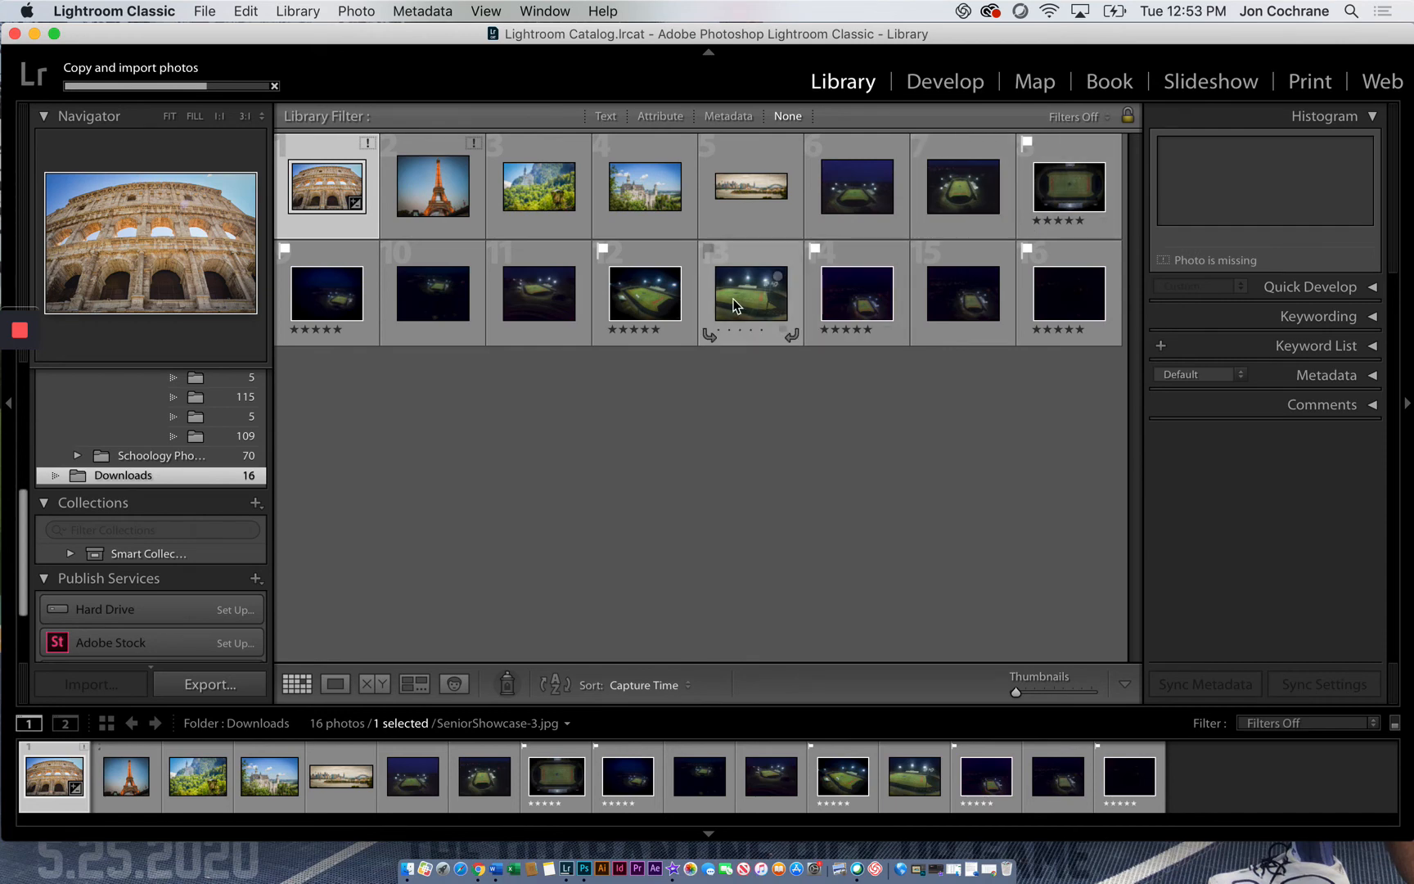
Browse the Schoology Photos folder, previewing the stair railing photo Comps413-33.JPG and the toy figure photo Comps413-2.JPG
click(181, 458)
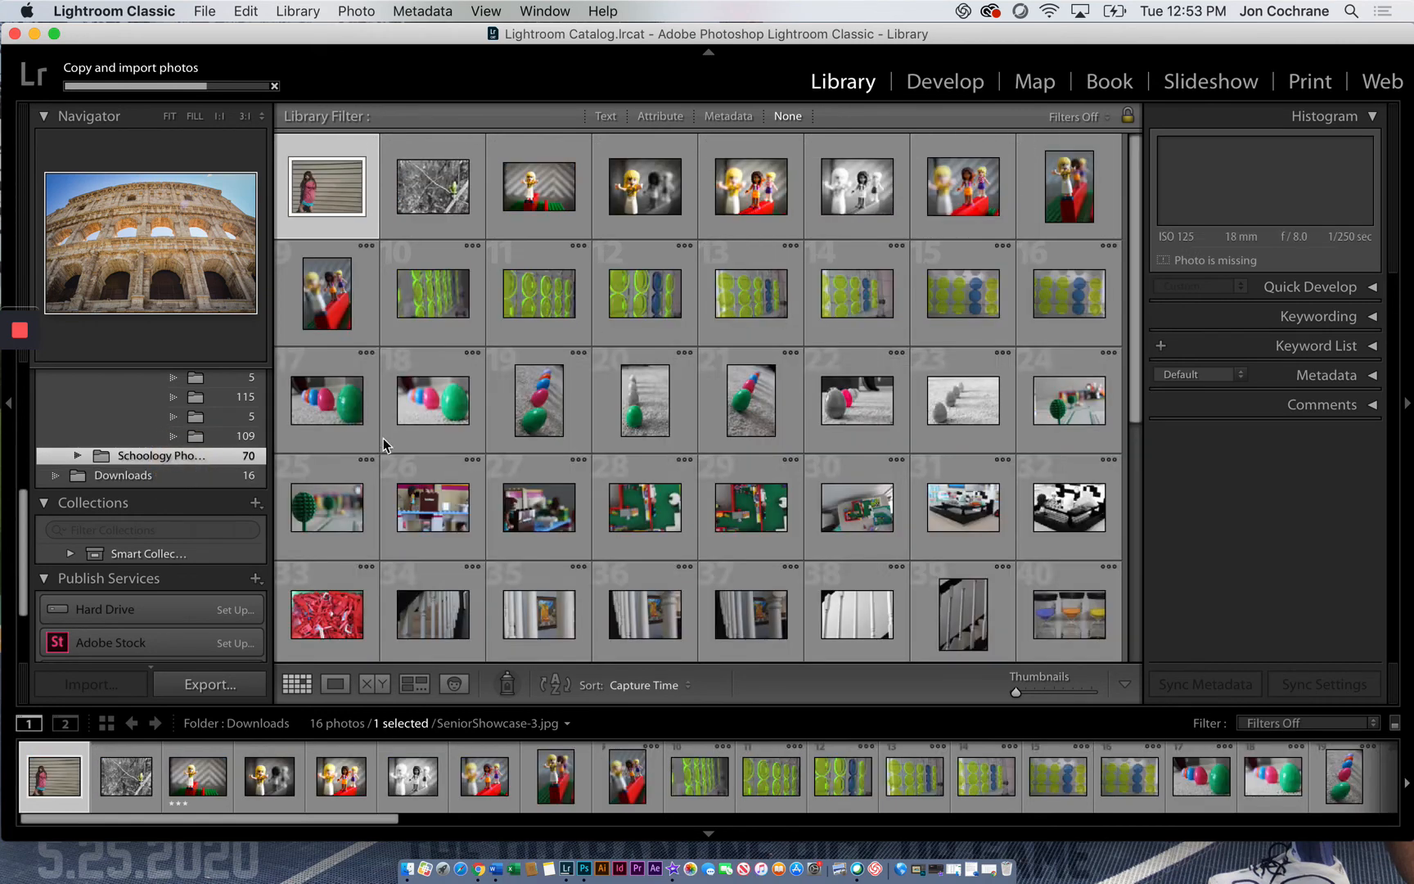
scroll(439, 432, down, 5)
scroll(439, 432, down, 5)
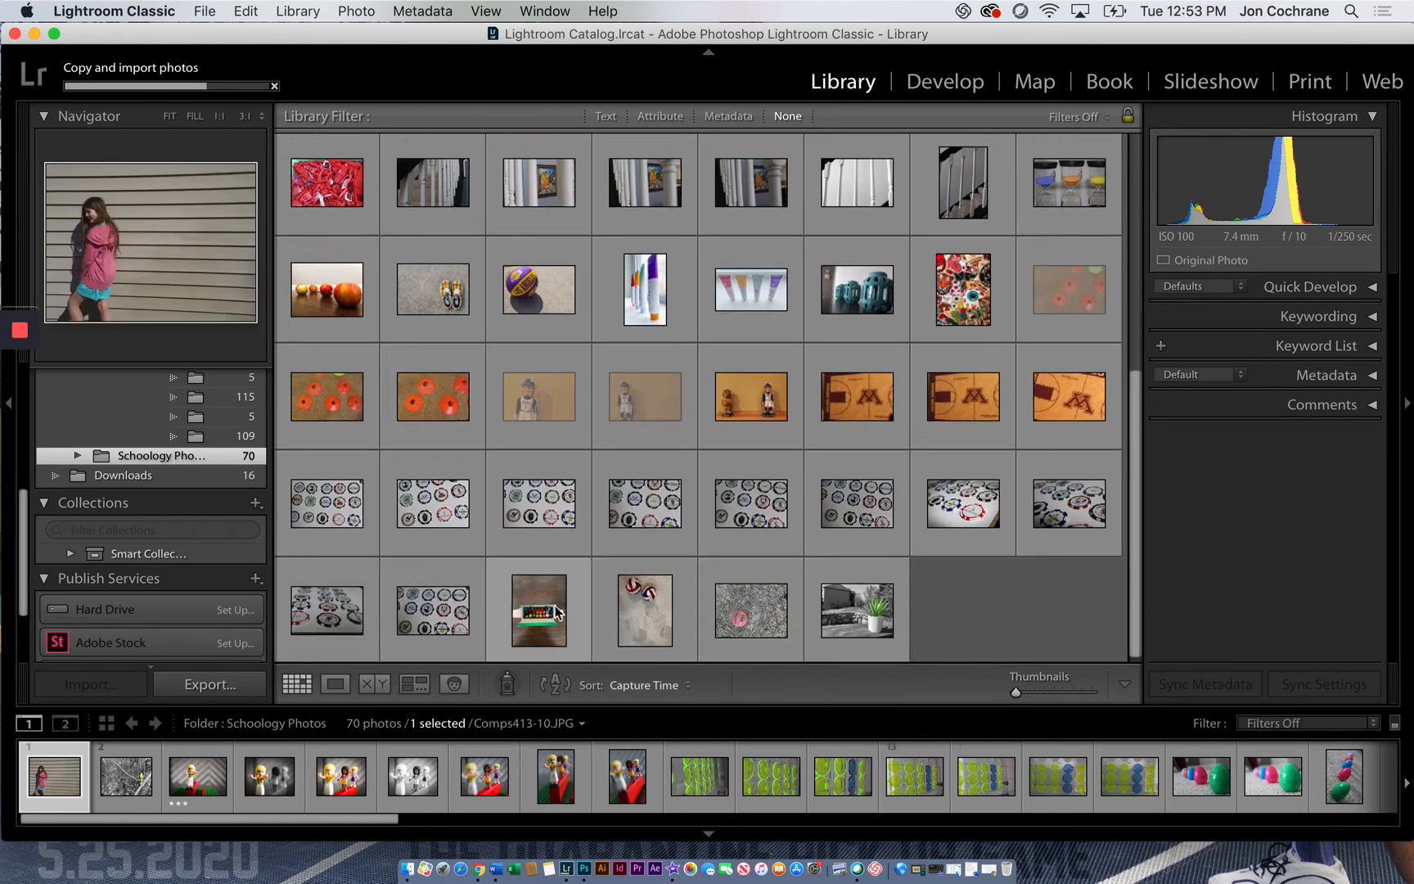
scroll(929, 489, up, 4)
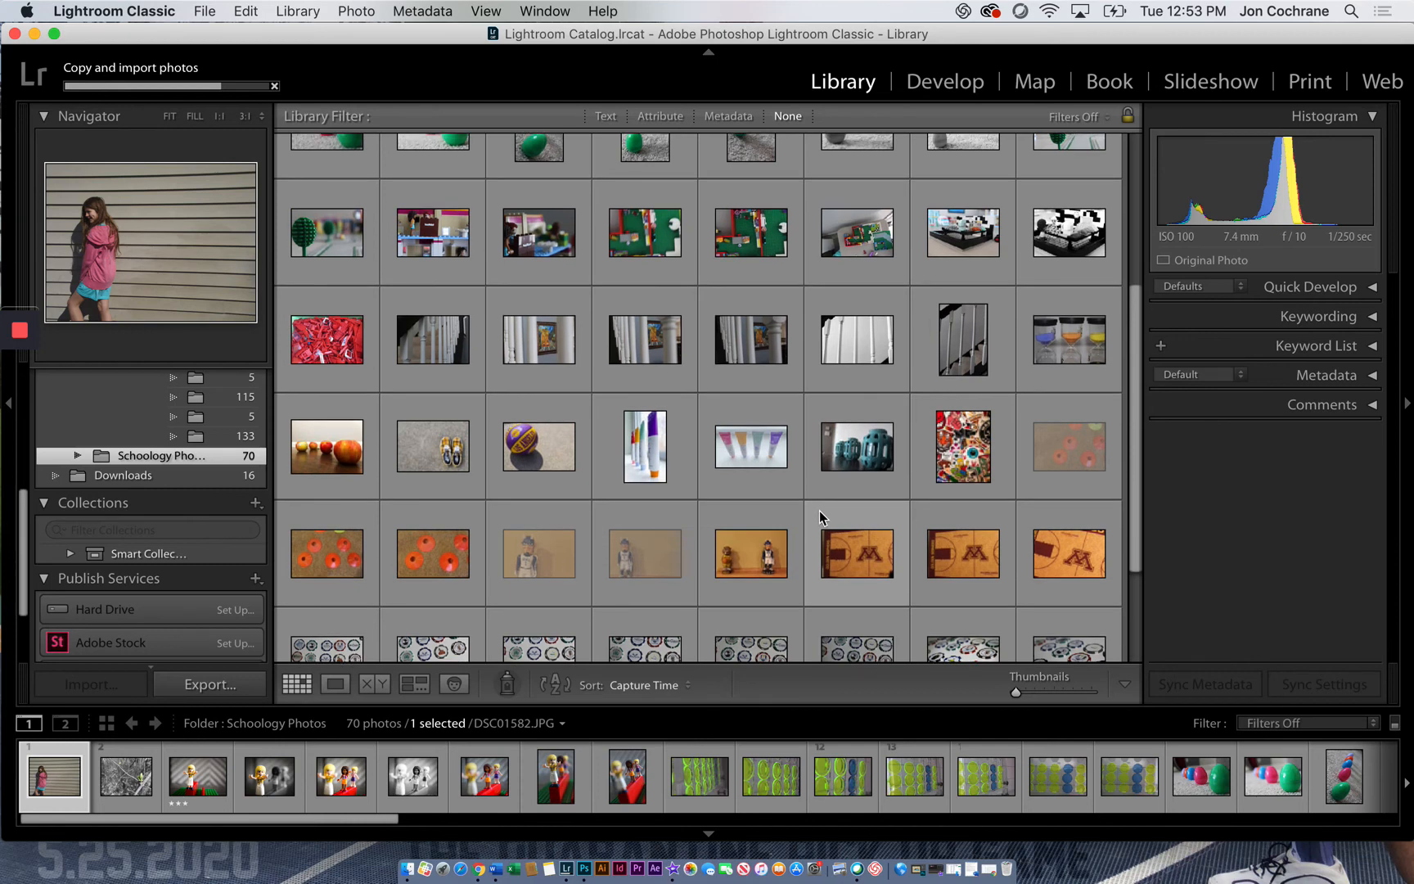
scroll(565, 396, up, 1)
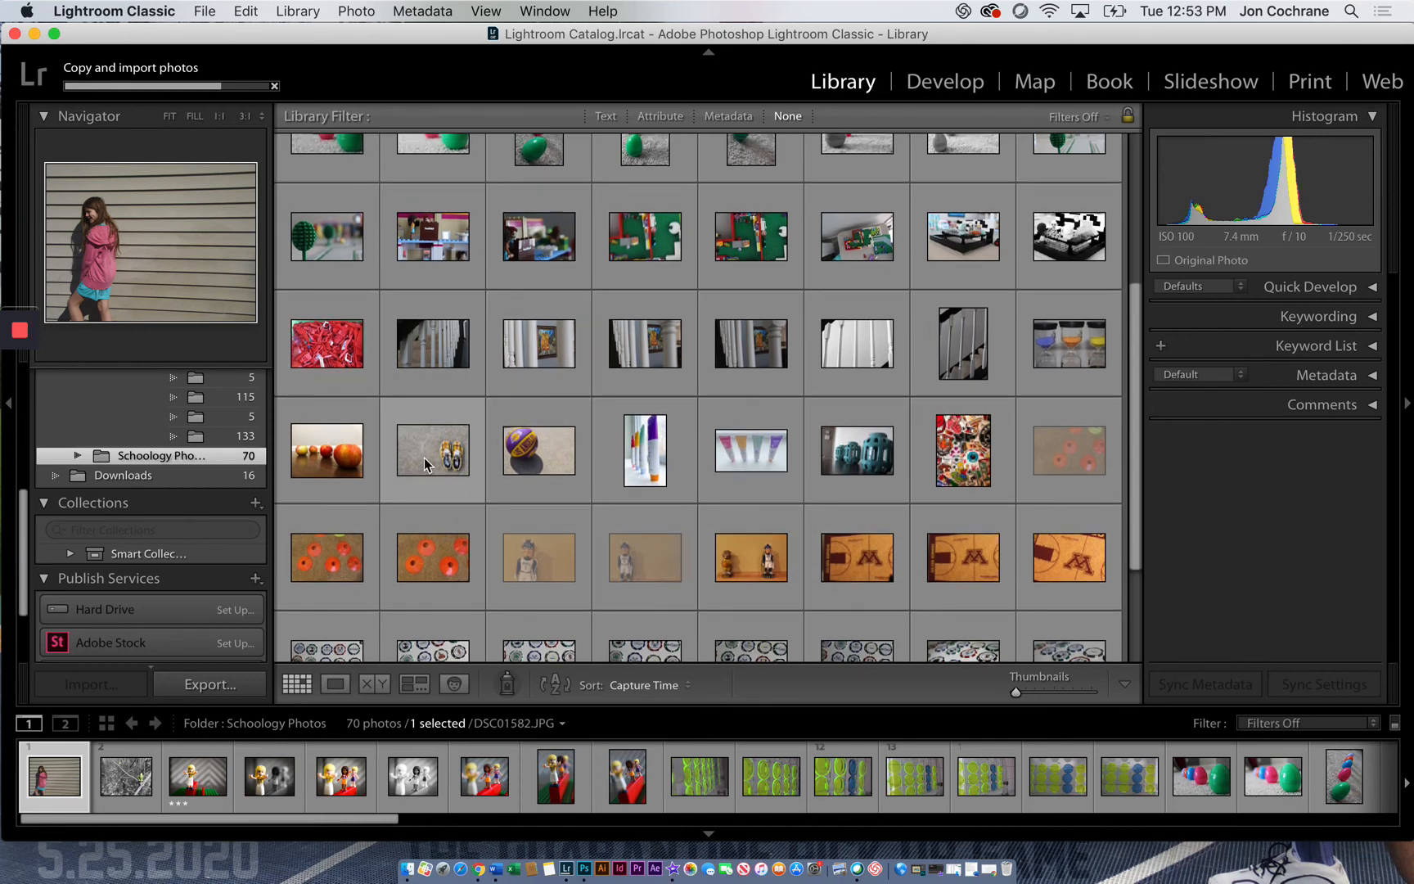
click(664, 351)
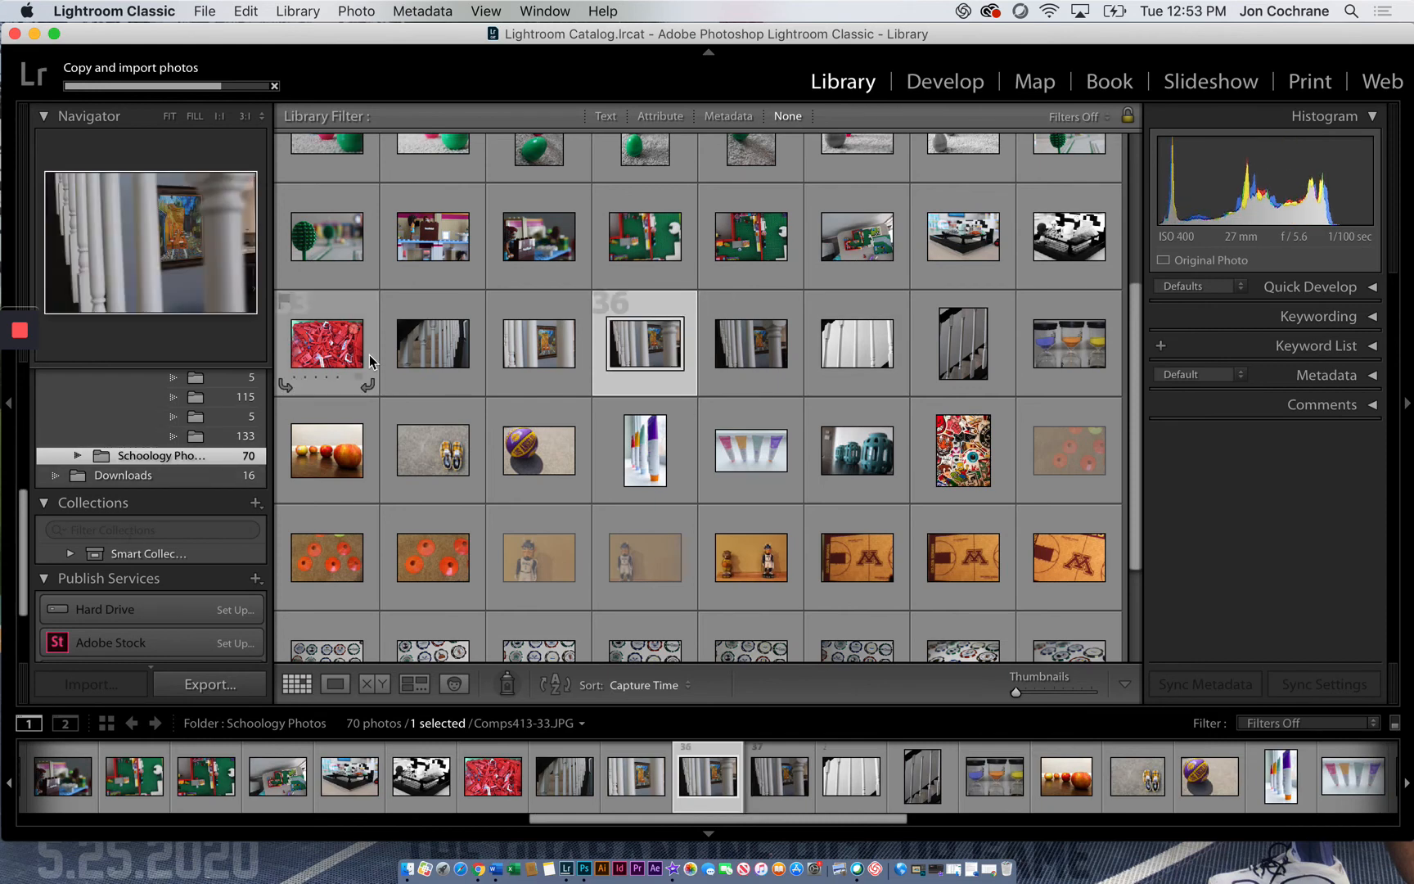
scroll(606, 344, up, 5)
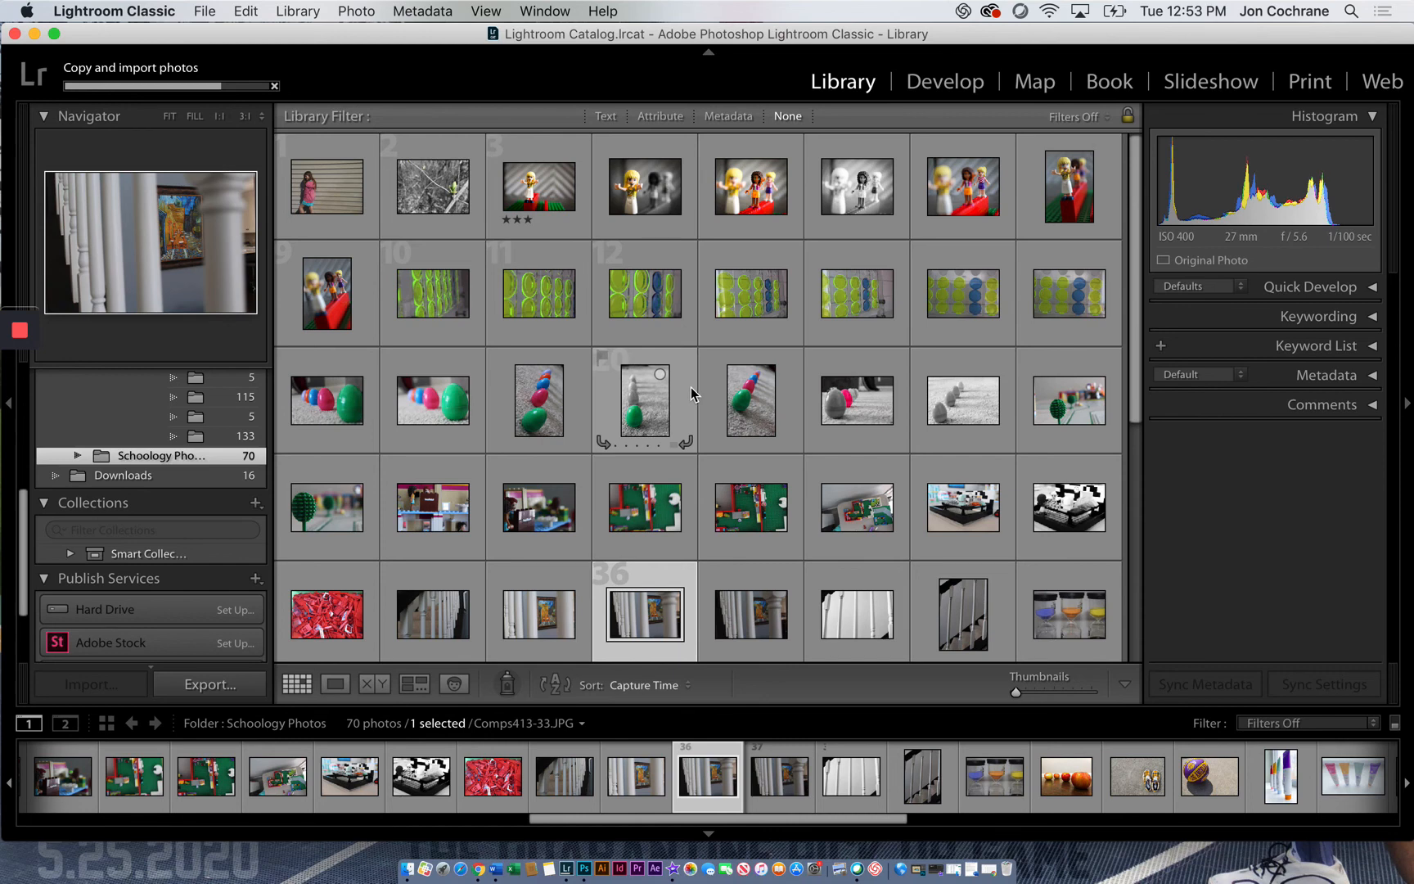
click(682, 207)
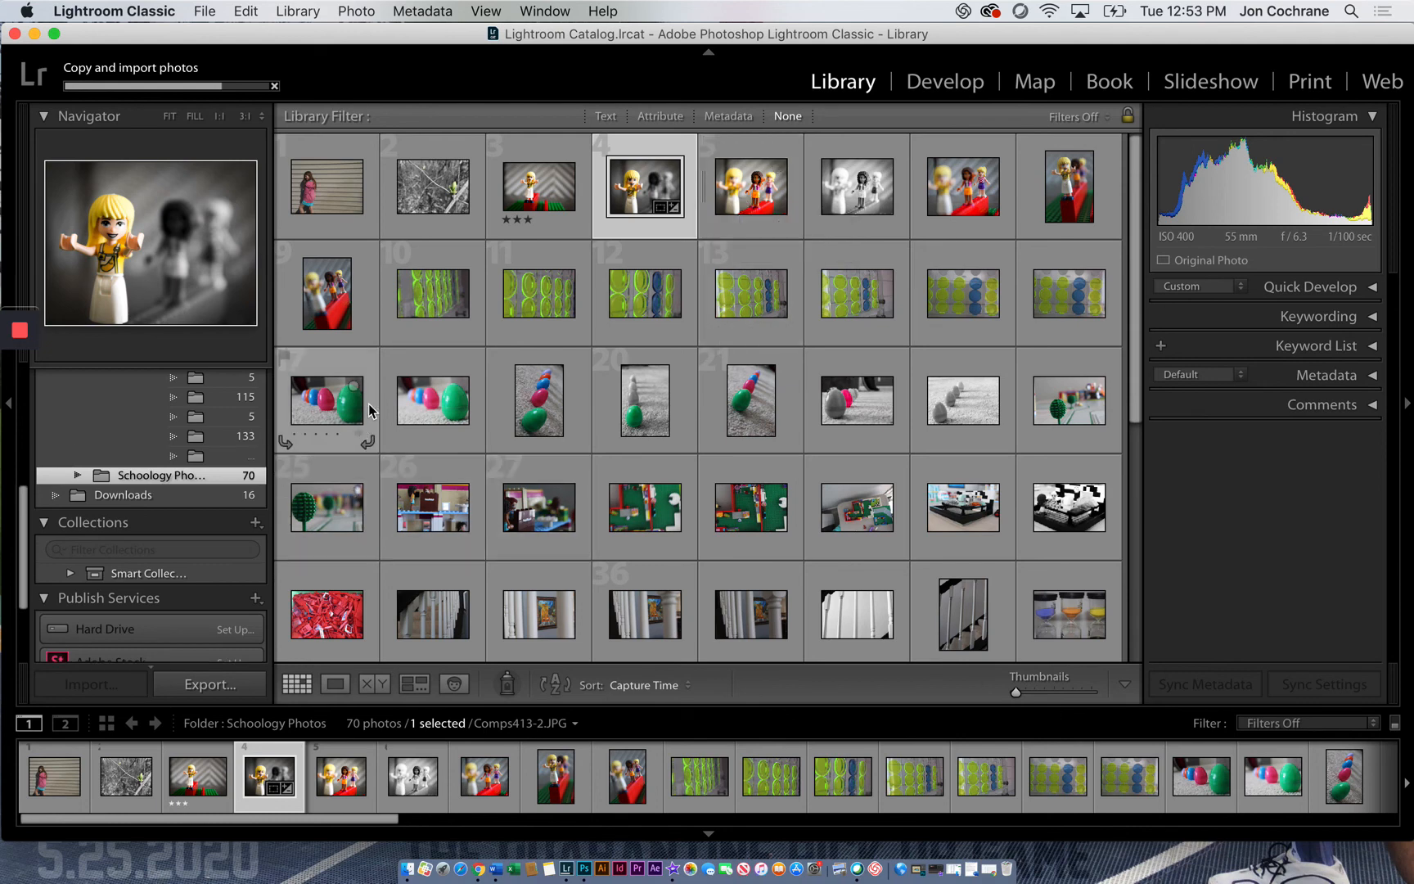
mouse_move(5, 485)
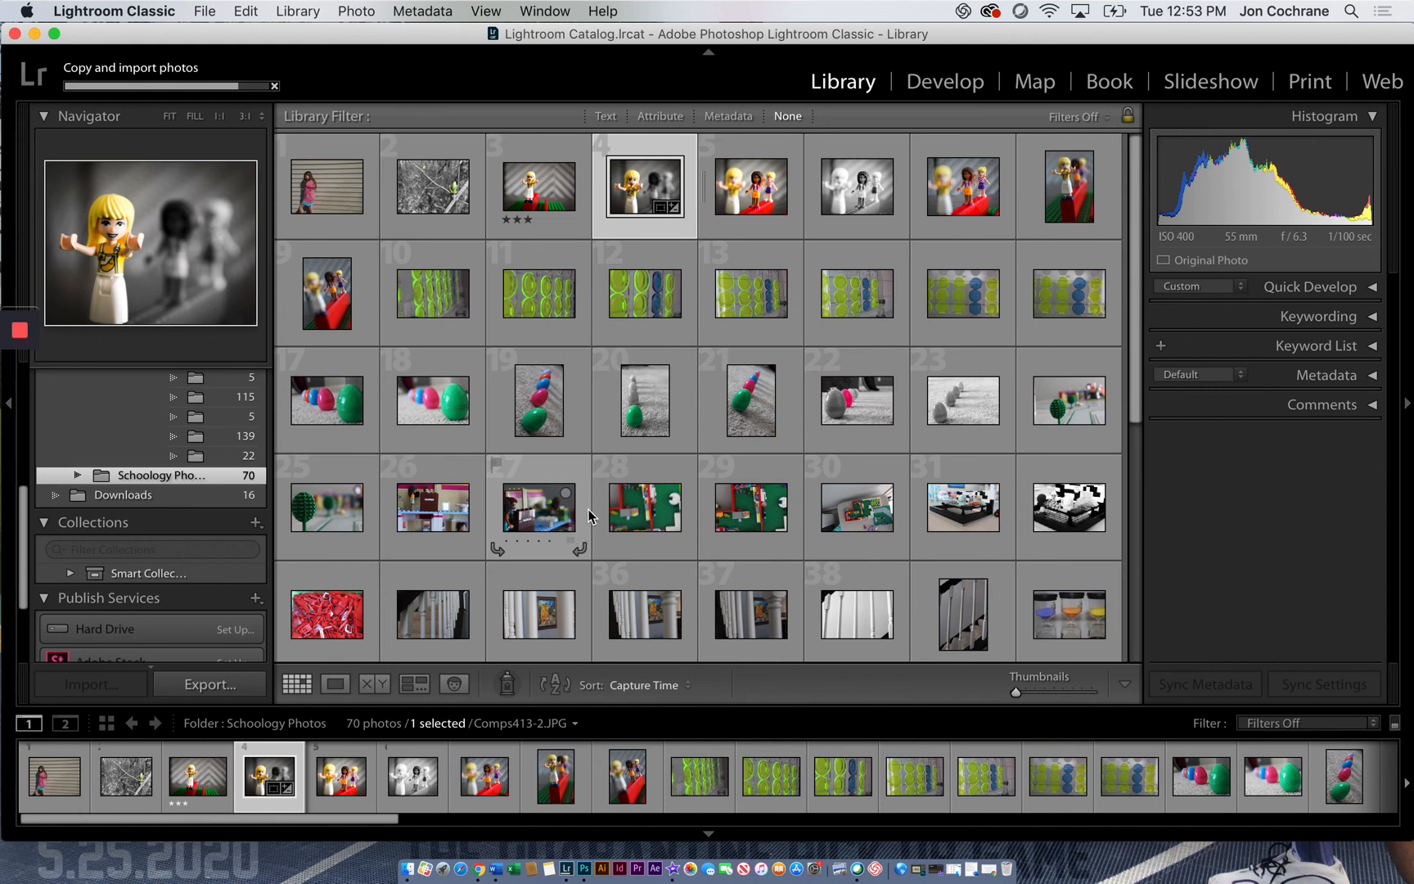
mouse_move(22, 339)
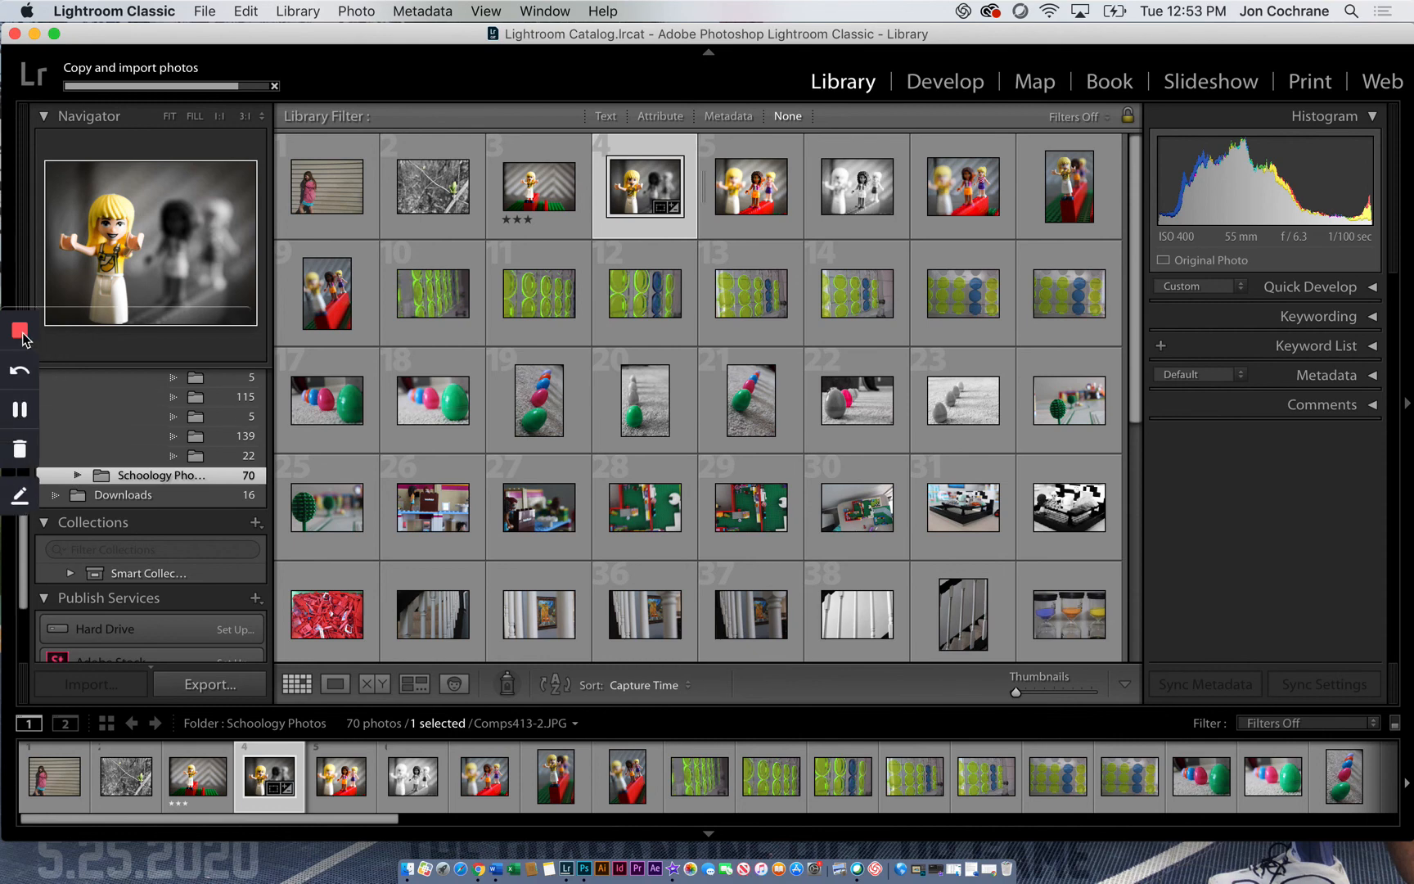